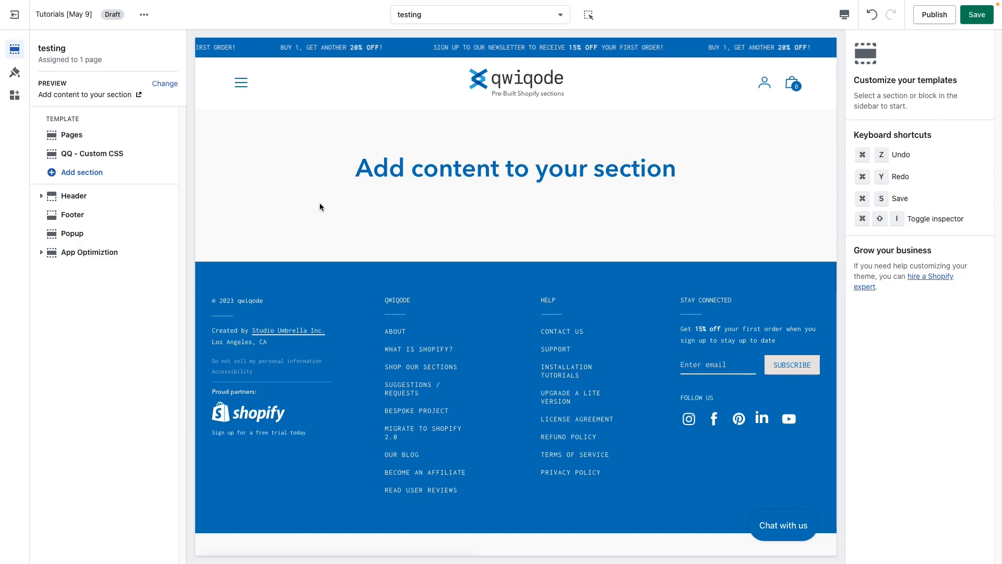
Search the available sections for "hero" and add the QQ - Hero Slider section to the template.
left_click(106, 176)
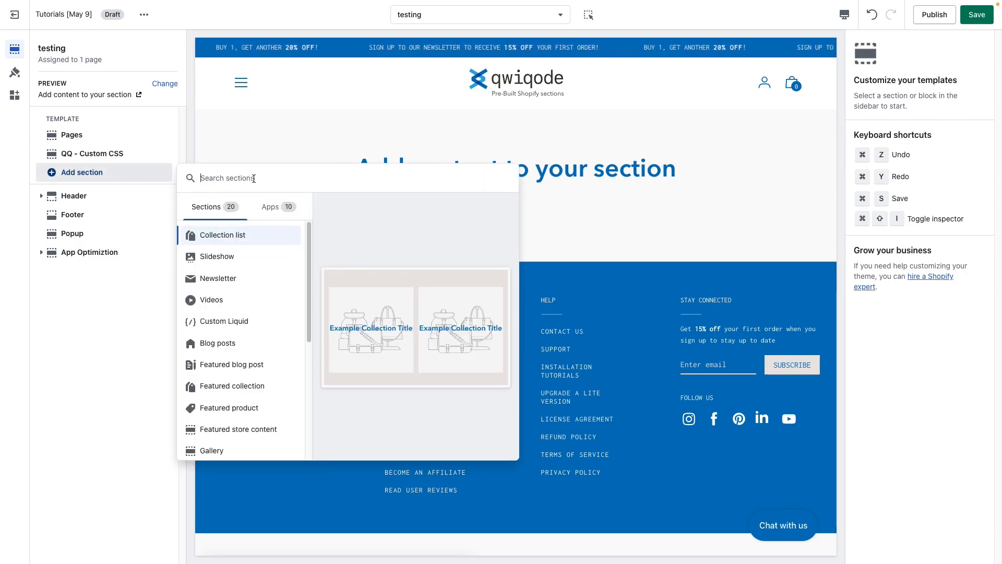
type("hero")
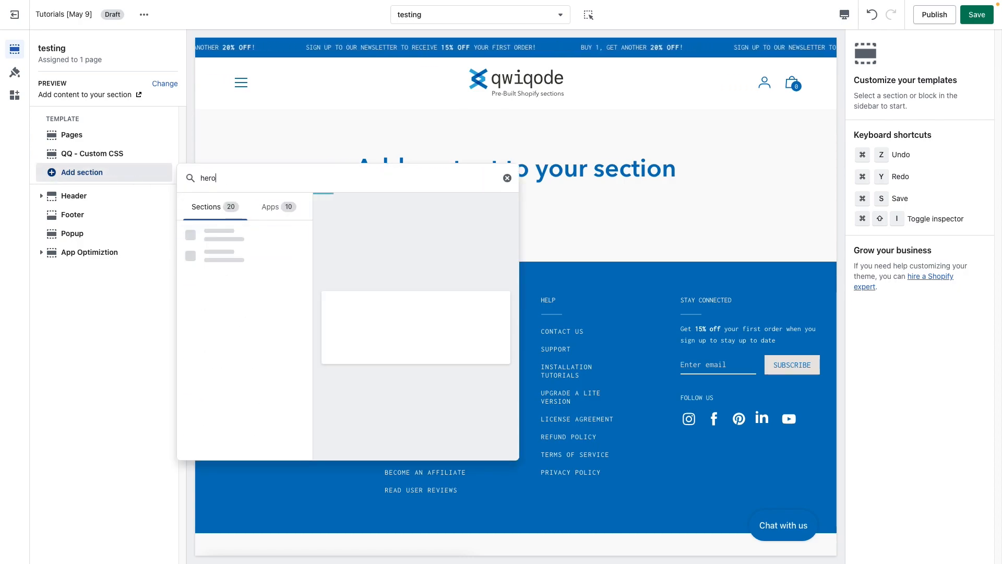
left_click(268, 241)
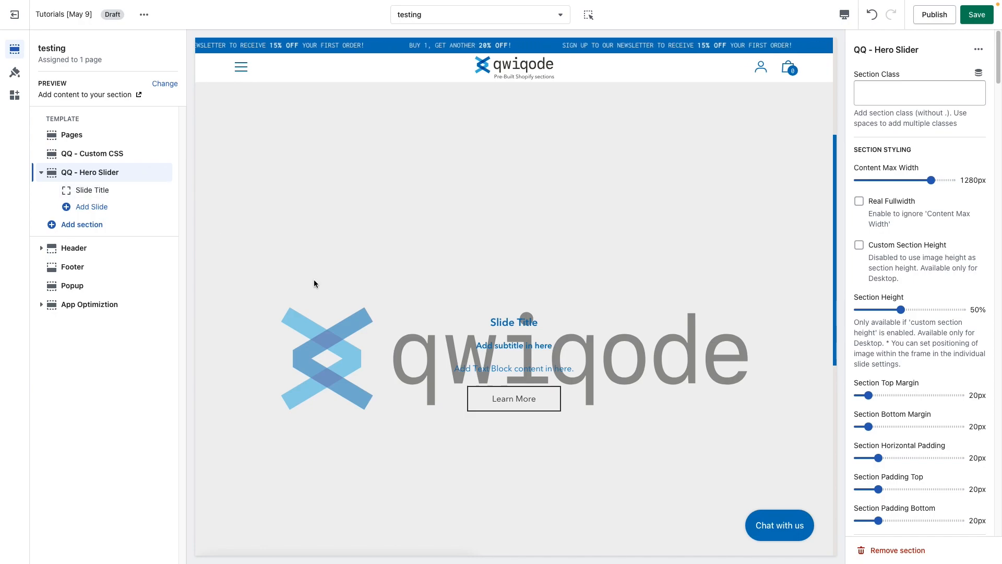
Set the main image of the hero slider's slide to young-female-models-denim from the store library.
left_click(77, 194)
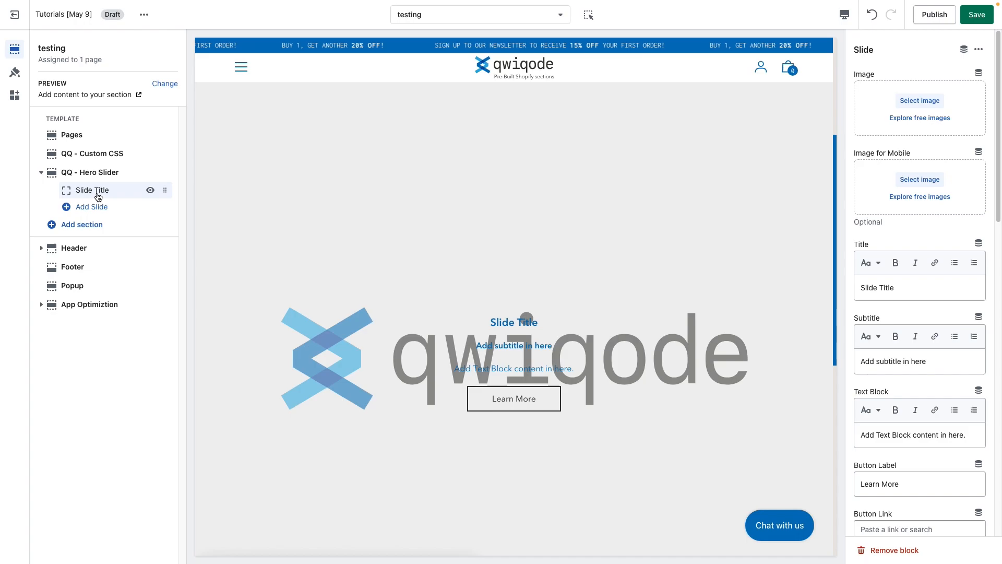
left_click(929, 105)
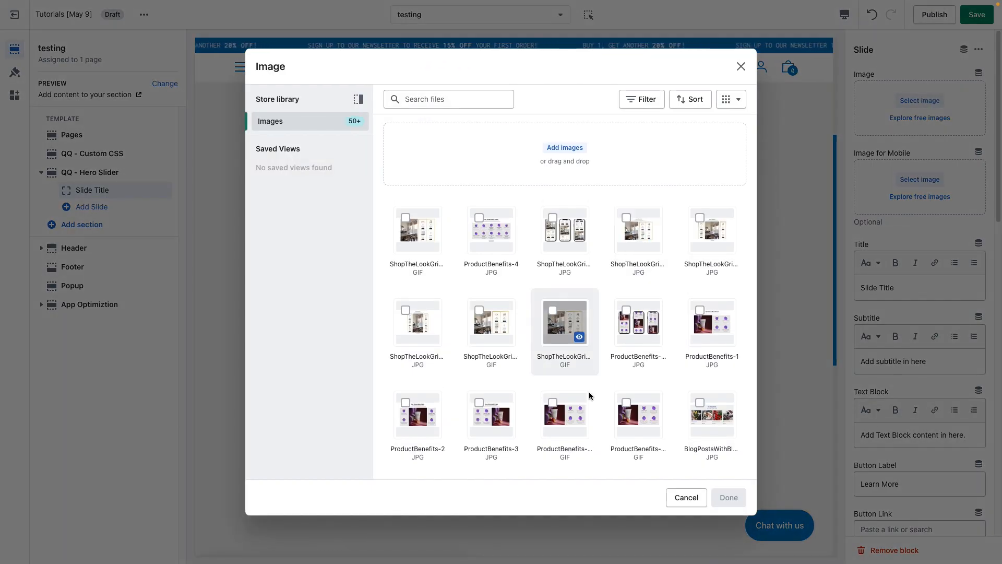
scroll(587, 391, "down", 5)
scroll(587, 389, "down", 10)
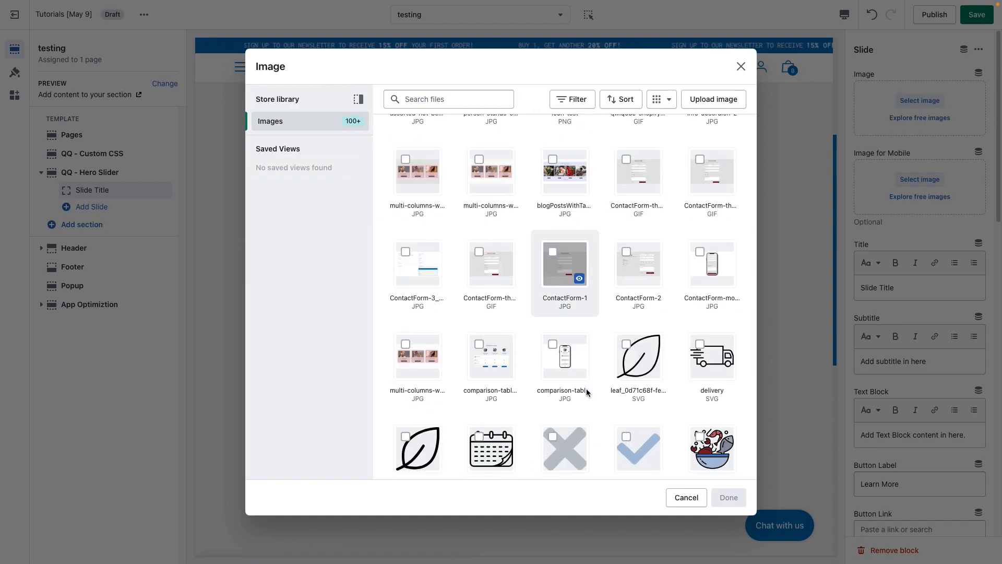
scroll(586, 388, "up", 5)
scroll(587, 388, "down", 10)
scroll(587, 388, "up", 5)
scroll(586, 388, "down", 5)
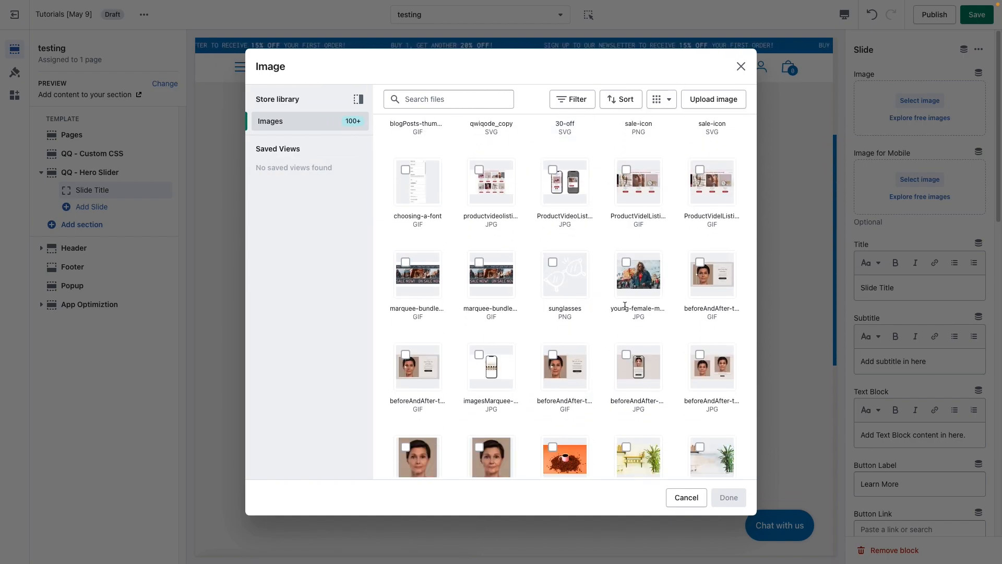
left_click(624, 308)
left_click(729, 498)
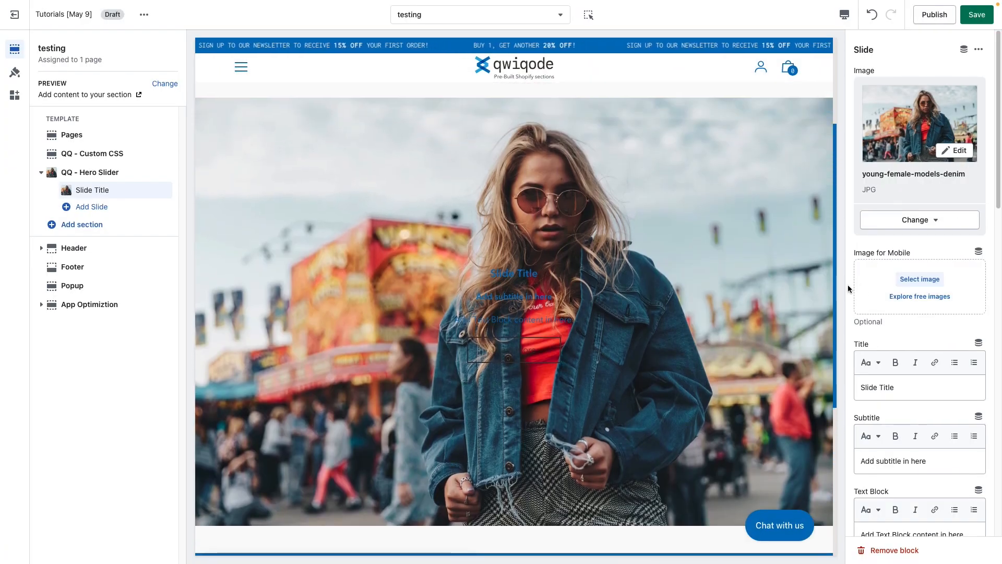
Set the slide's mobile image to antiaging-beauty-treatment-2 from the store library.
left_click_drag(905, 252, 855, 252)
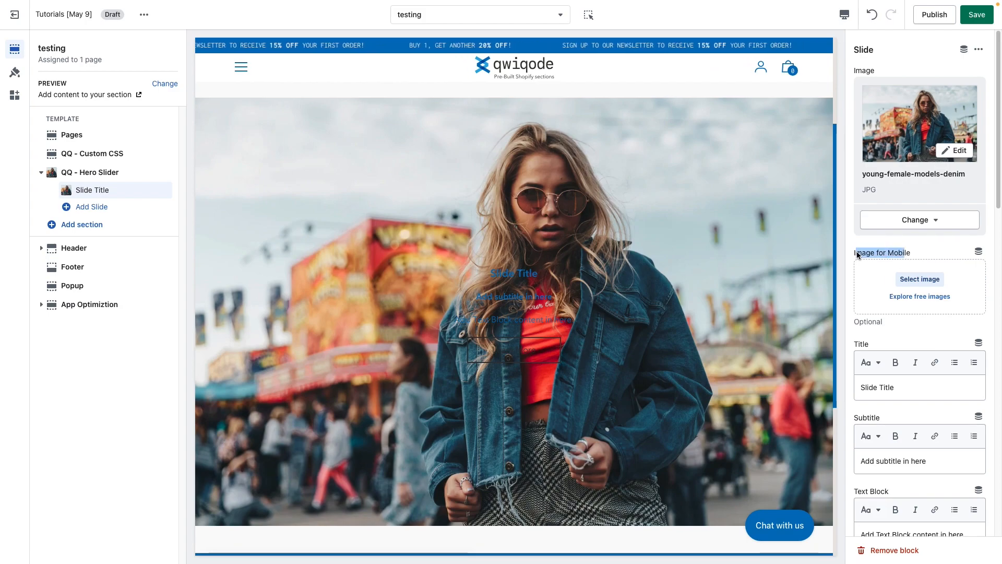
left_click(902, 253)
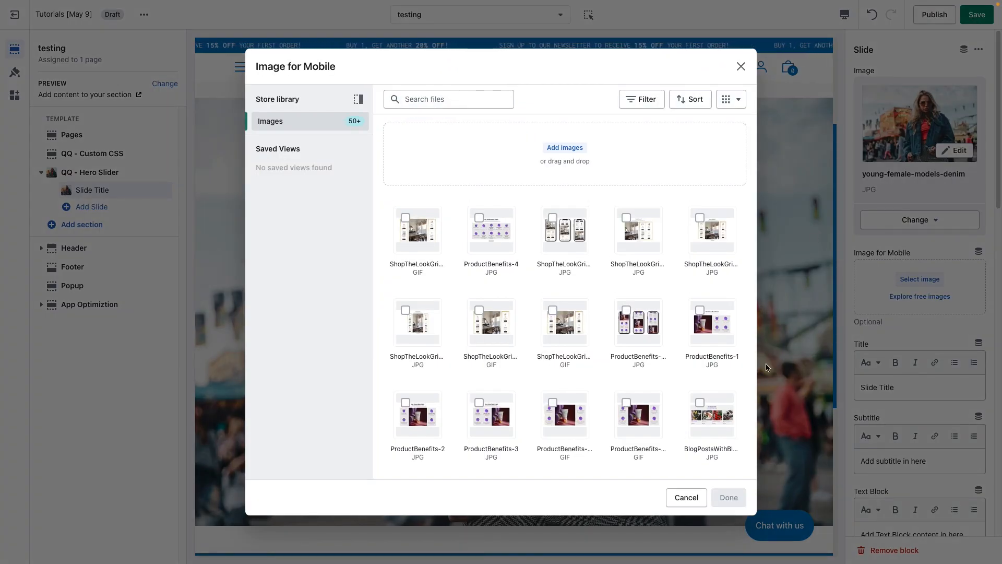
left_click(691, 496)
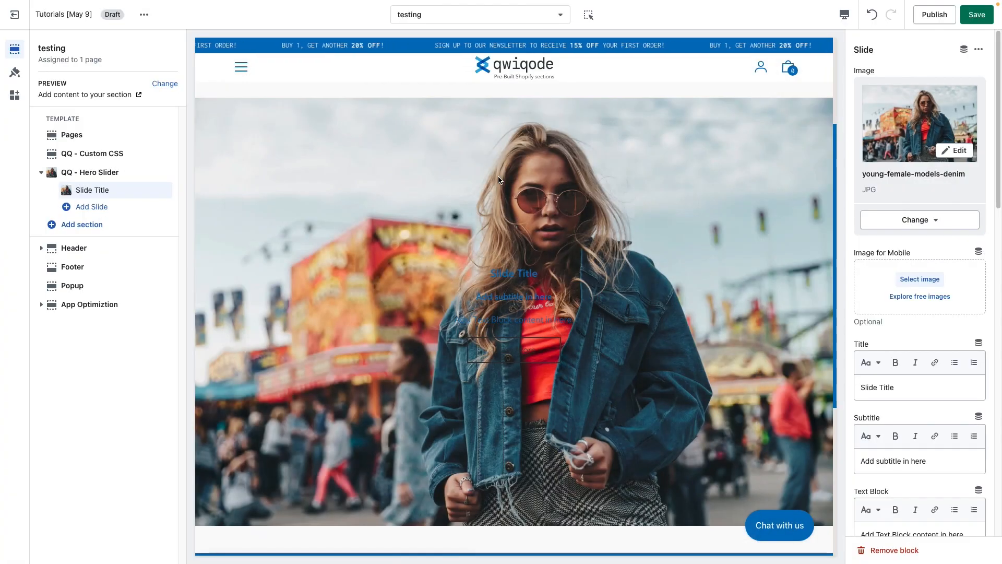
left_click(920, 279)
scroll(593, 420, "down", 10)
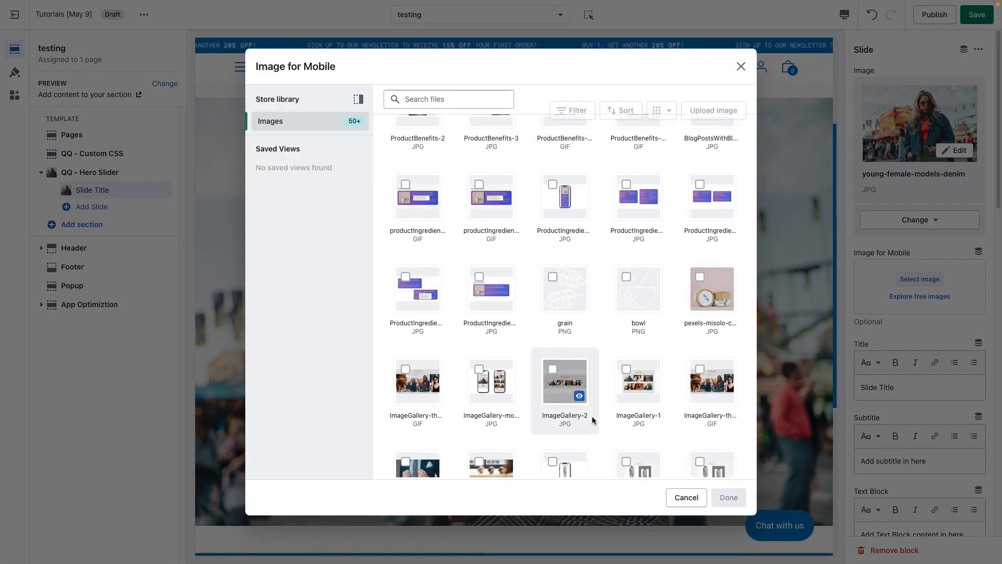
scroll(592, 419, "down", 8)
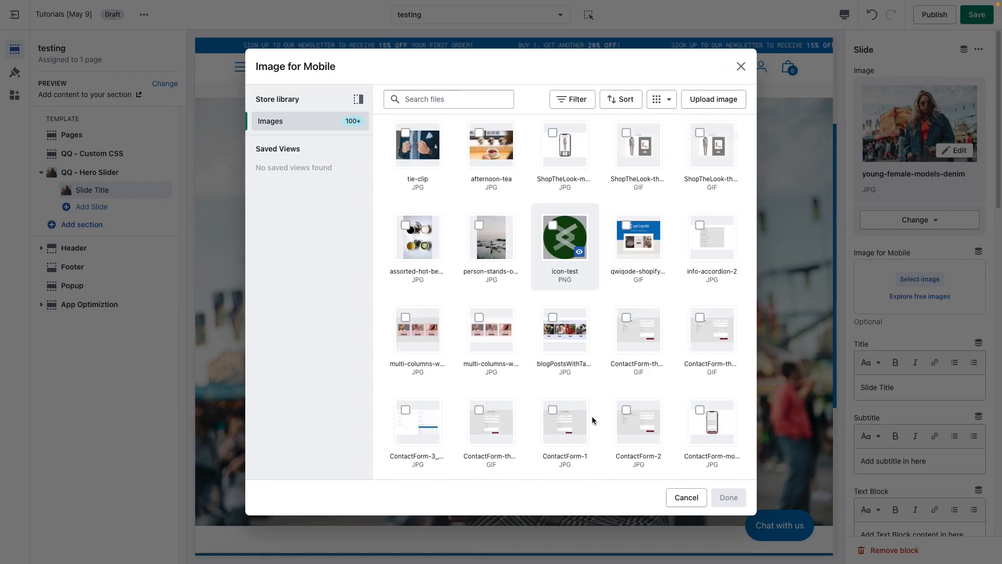
scroll(592, 418, "down", 8)
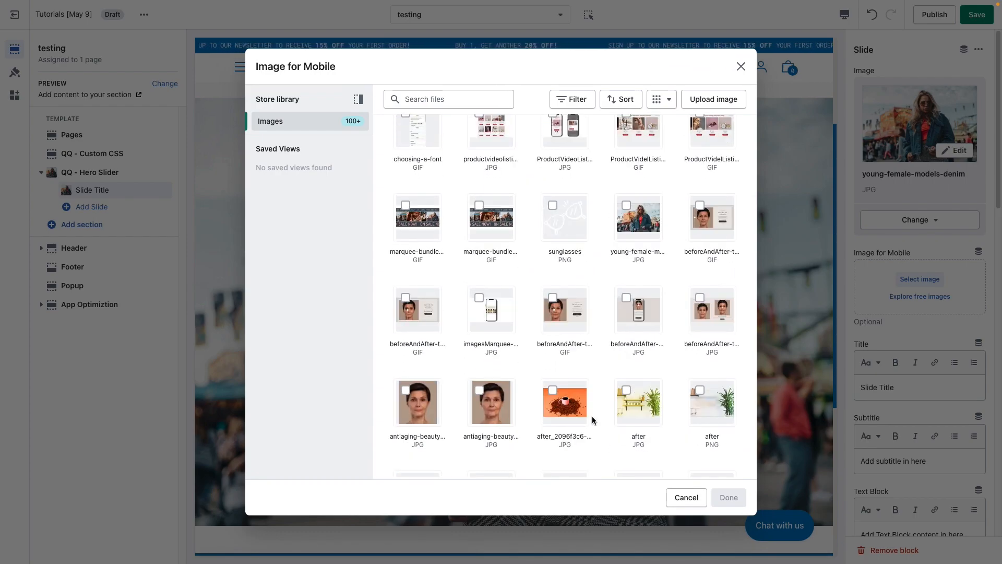
left_click(443, 430)
scroll(443, 430, "down", 1)
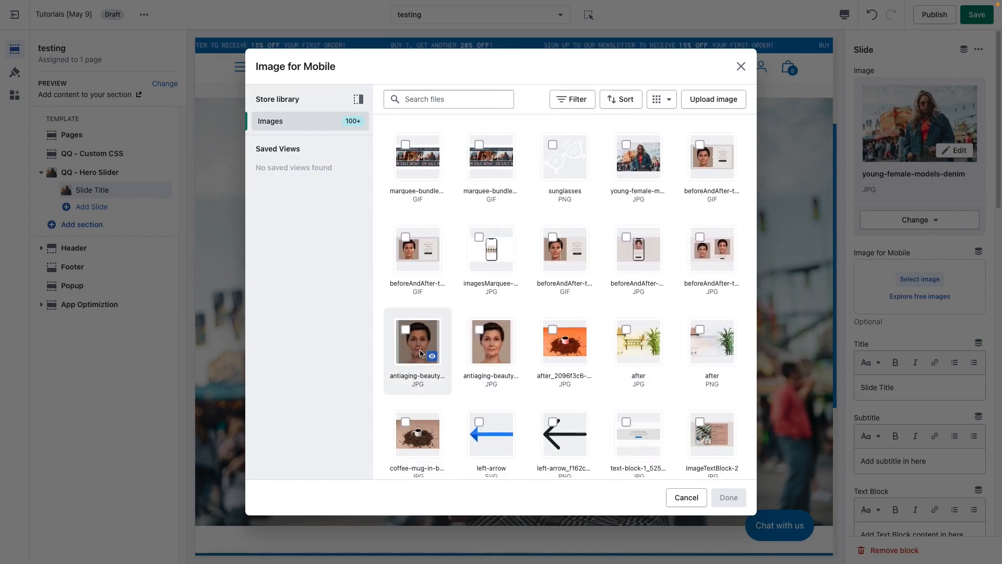
left_click(732, 503)
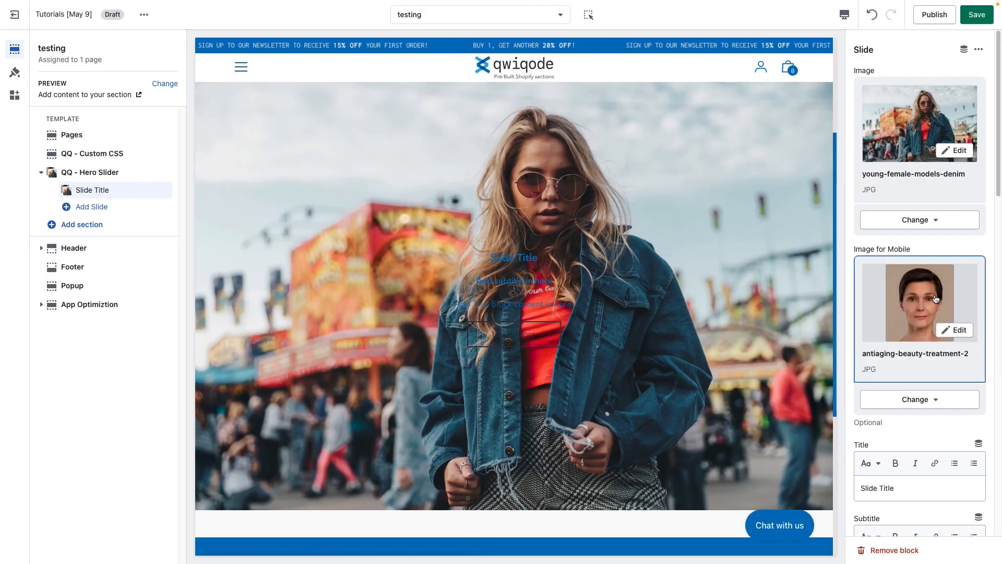
Preview the page in the mobile layout and return to the desktop layout.
left_click(844, 16)
left_click(870, 42)
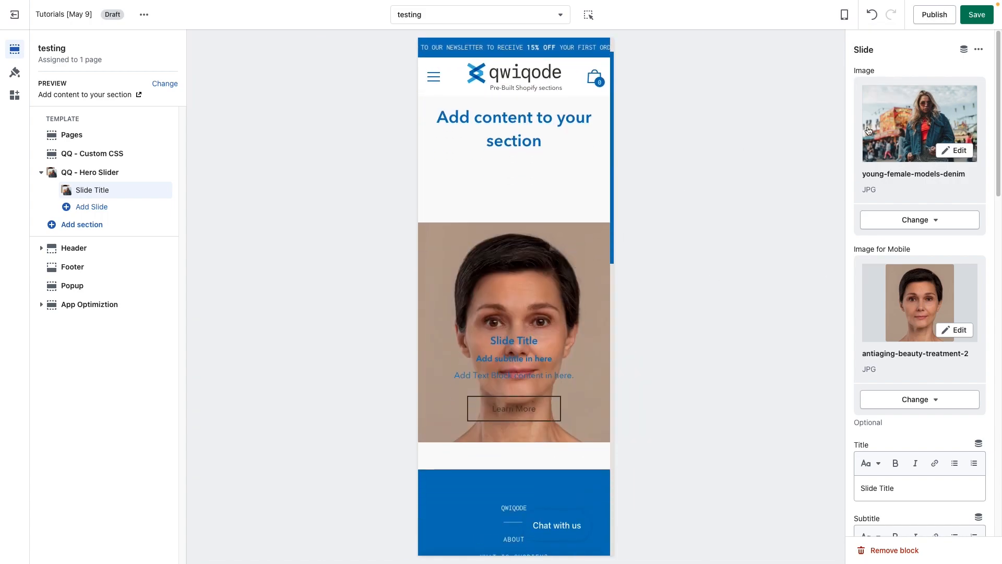
left_click(844, 16)
left_click(871, 62)
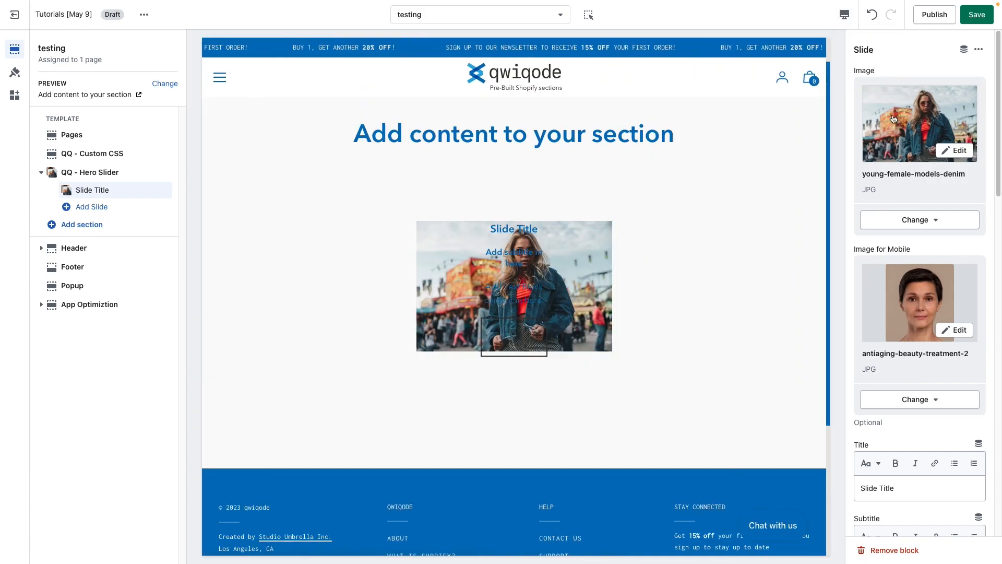
Examine the slide's title and subtitle fields and compare them with the text over the image.
scroll(738, 352, "down", 2)
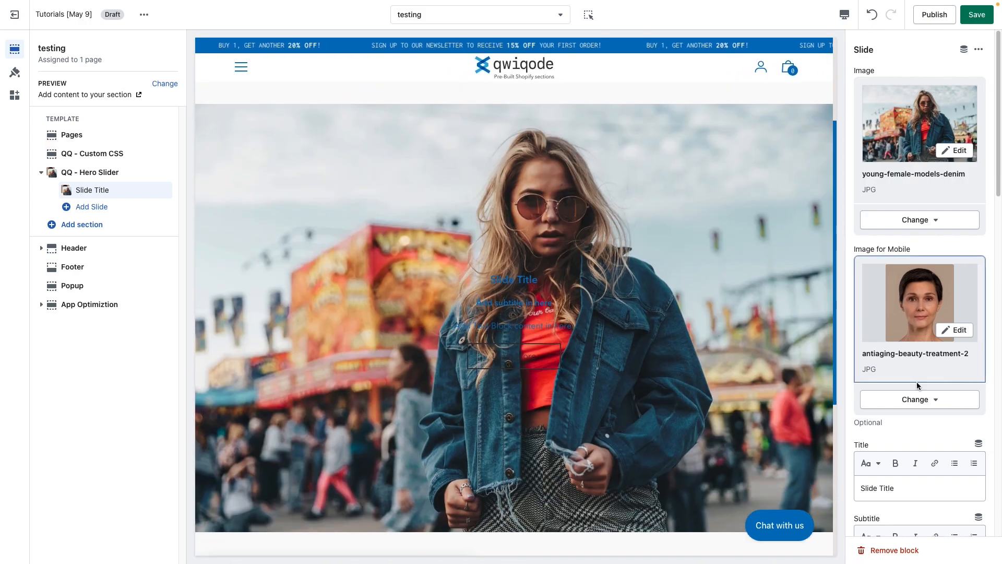
scroll(917, 382, "down", 4)
scroll(917, 381, "down", 1)
scroll(731, 373, "down", 1)
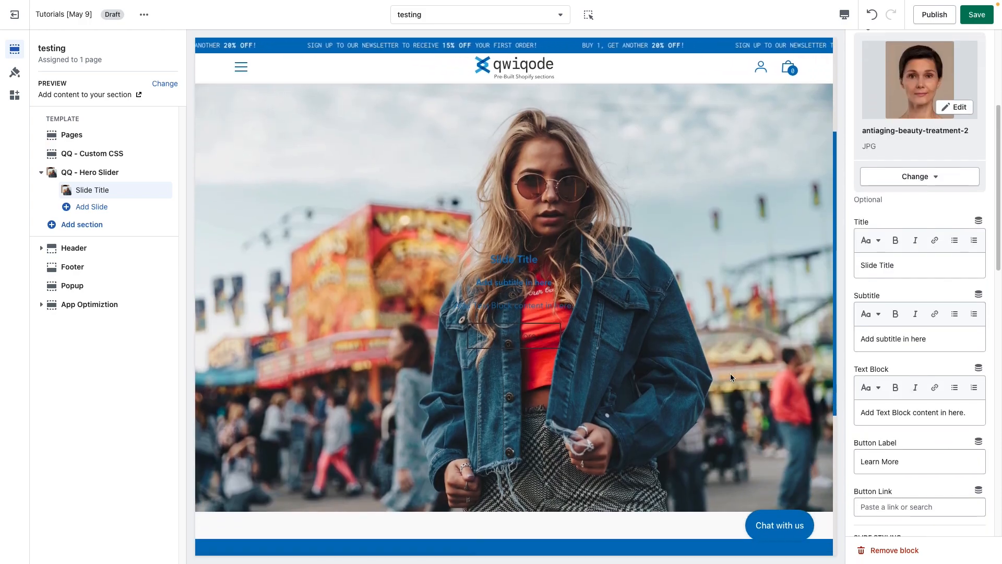
scroll(731, 374, "up", 1)
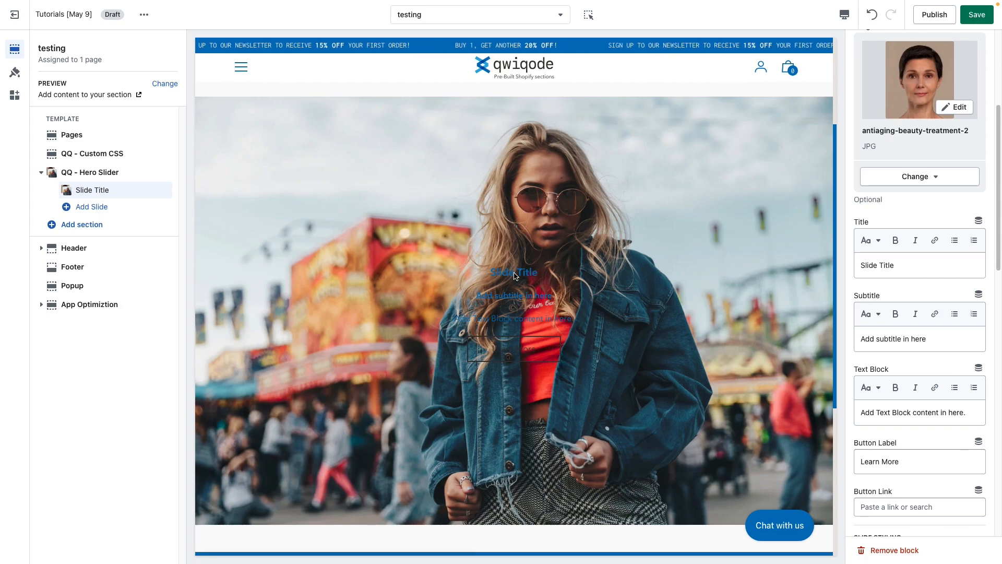
triple_click(911, 266)
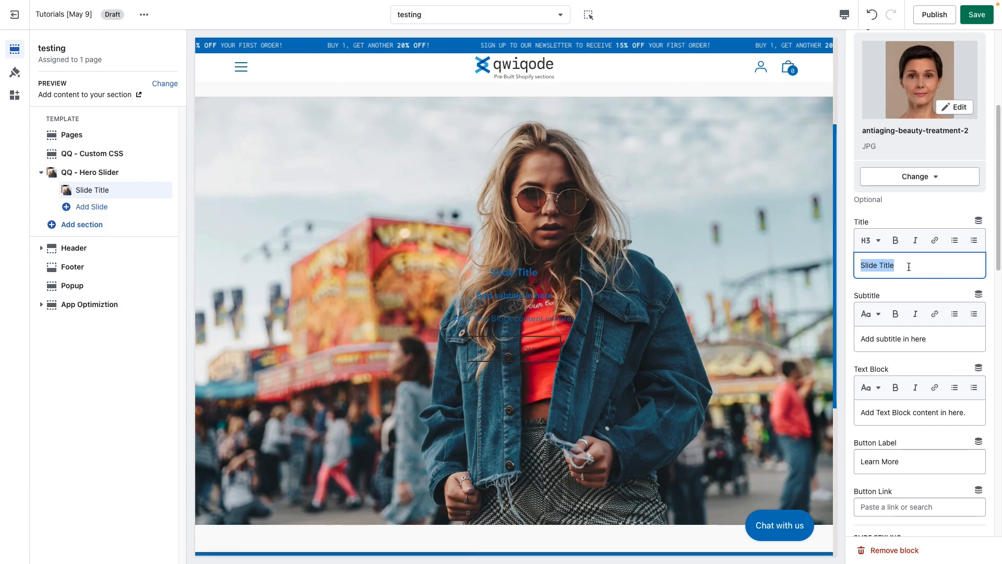
triple_click(923, 340)
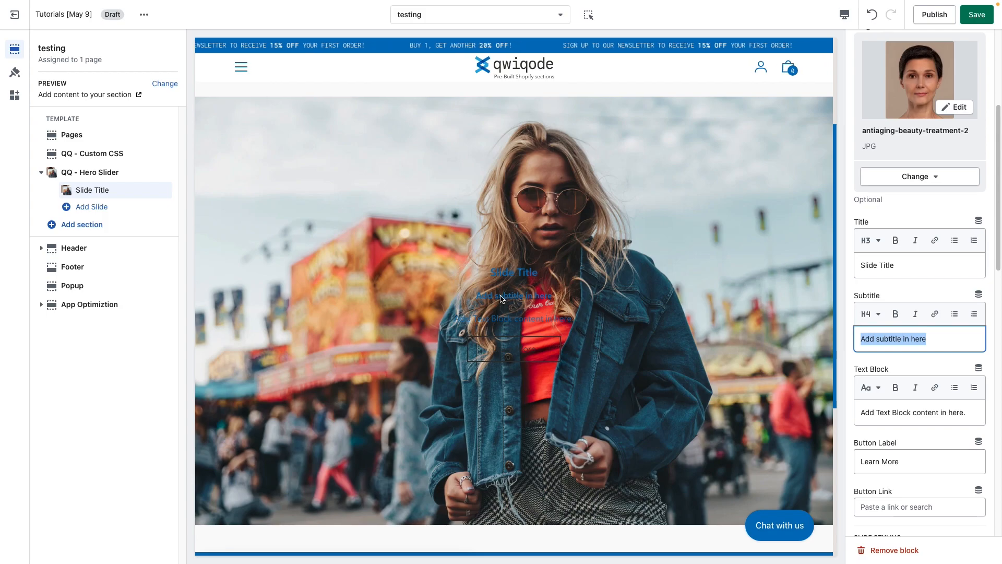
left_click(898, 338)
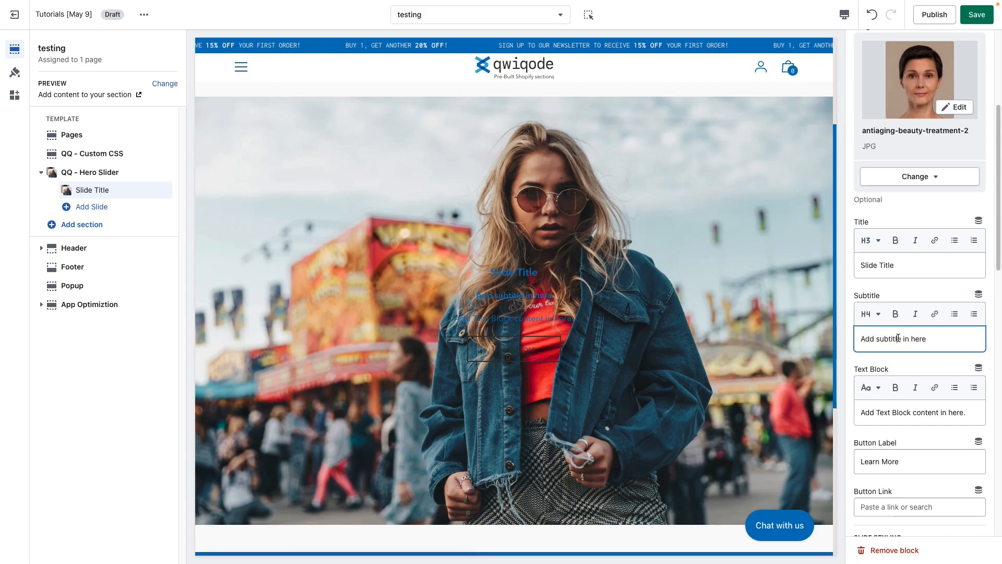
Try the Heading 2 style on the slide's subtitle and restore it to Heading 4.
left_click(871, 314)
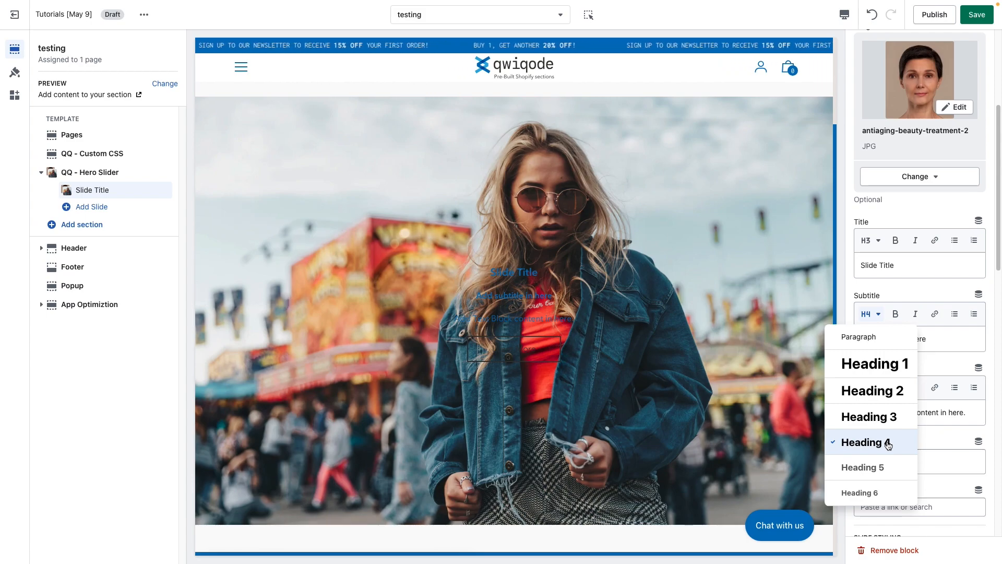
left_click(887, 391)
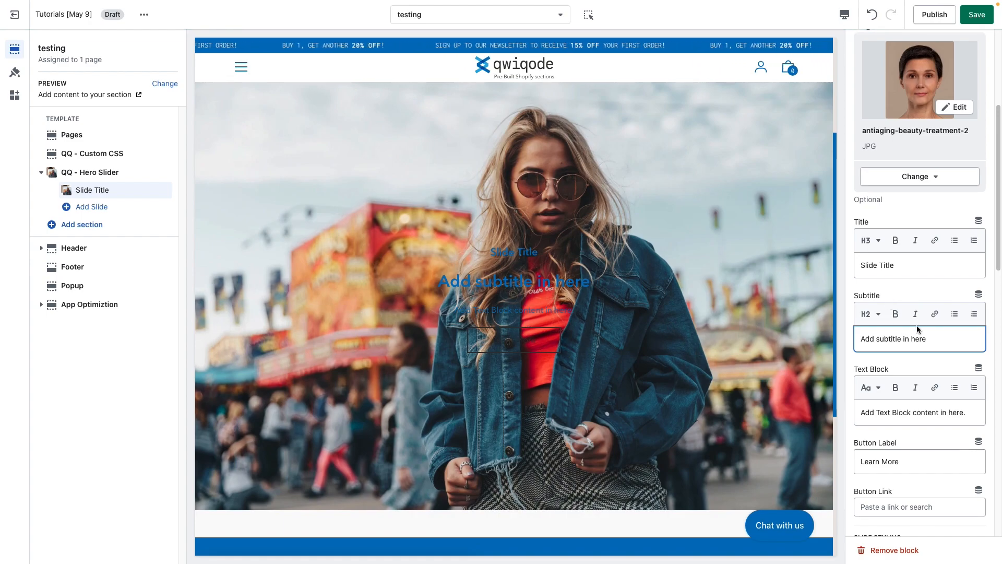
left_click(870, 314)
left_click(877, 430)
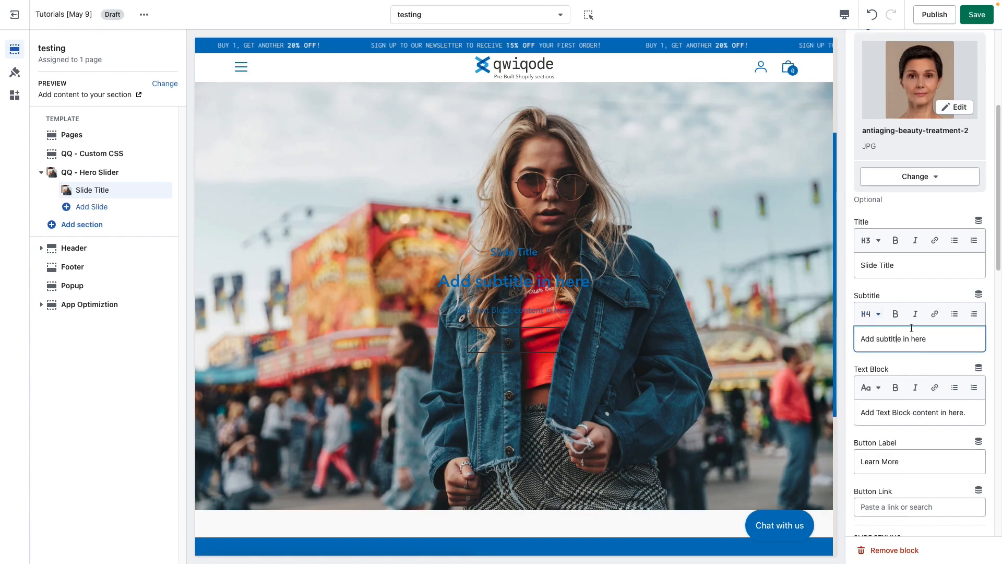
Set the text style of the slide's title to Heading 2.
left_click(870, 240)
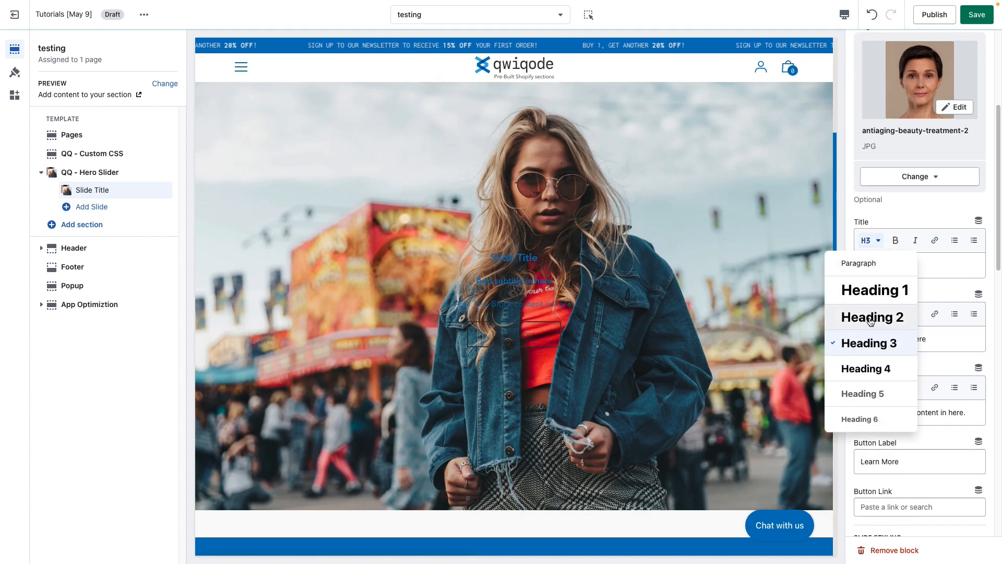
left_click(873, 317)
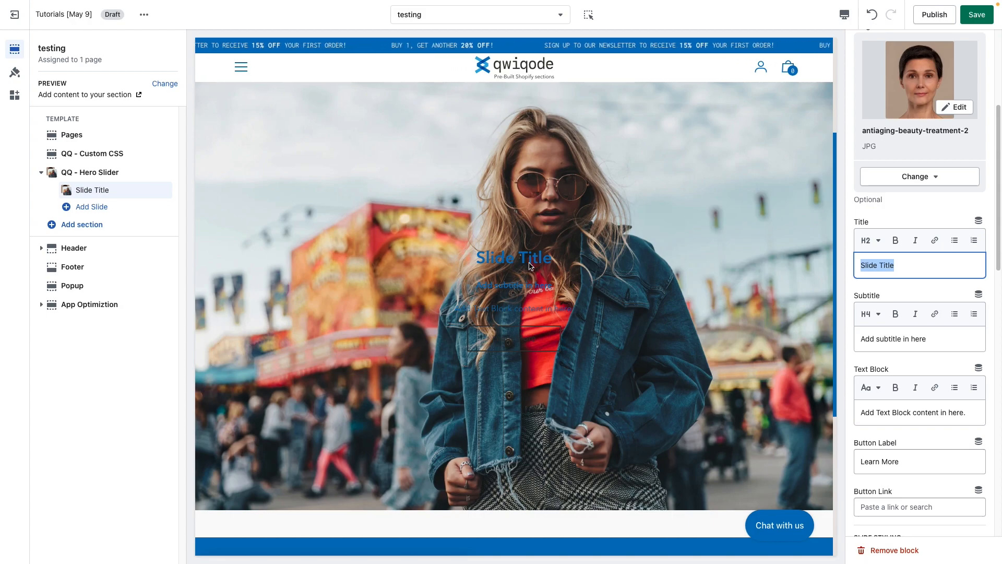
left_click(907, 290)
Examine the slide's button label and link fields and the image position note about custom section height.
scroll(896, 358, "down", 3)
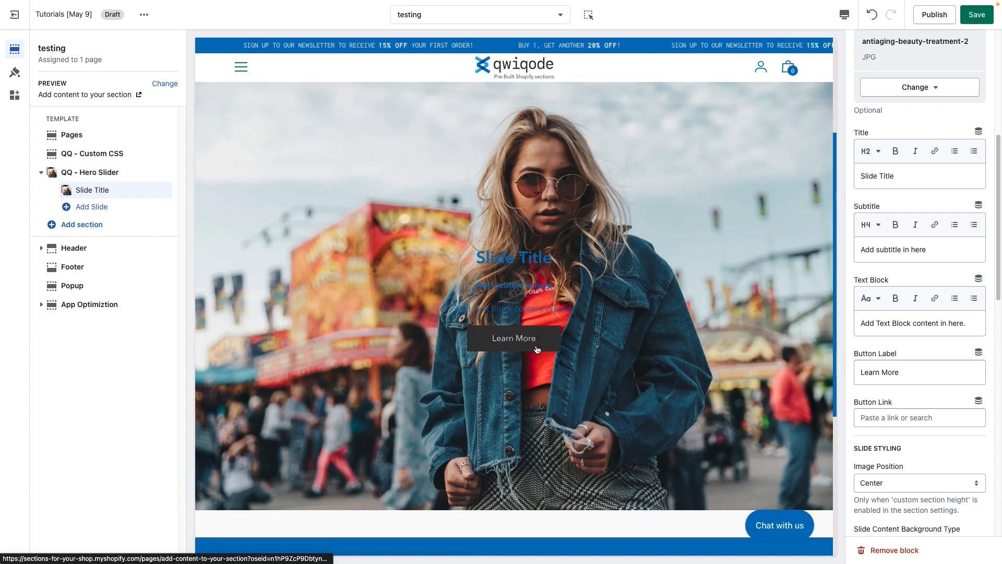
triple_click(905, 375)
left_click(899, 418)
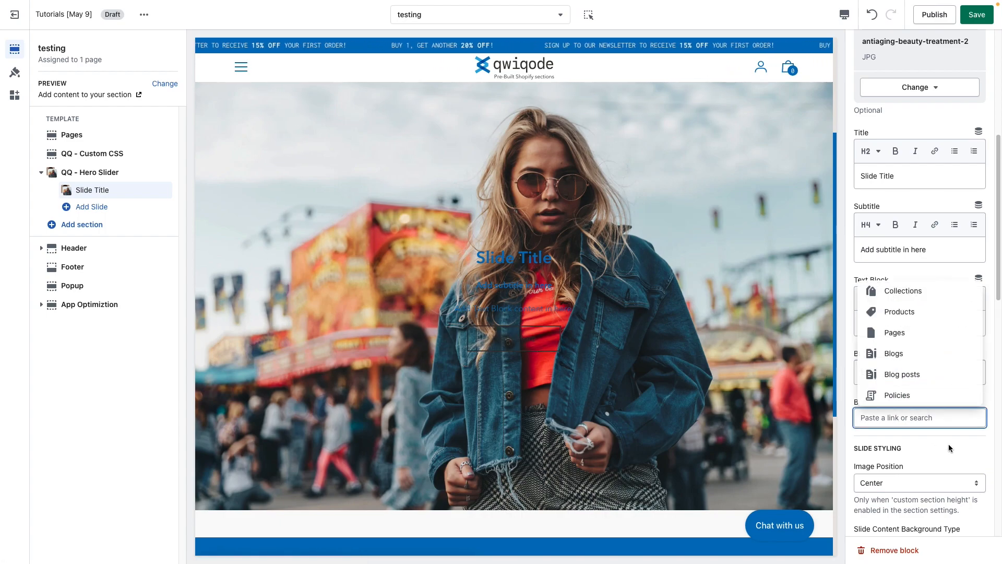
left_click(950, 447)
left_click(944, 378)
left_click(916, 372)
left_click_drag(931, 372, 857, 372)
left_click(914, 371)
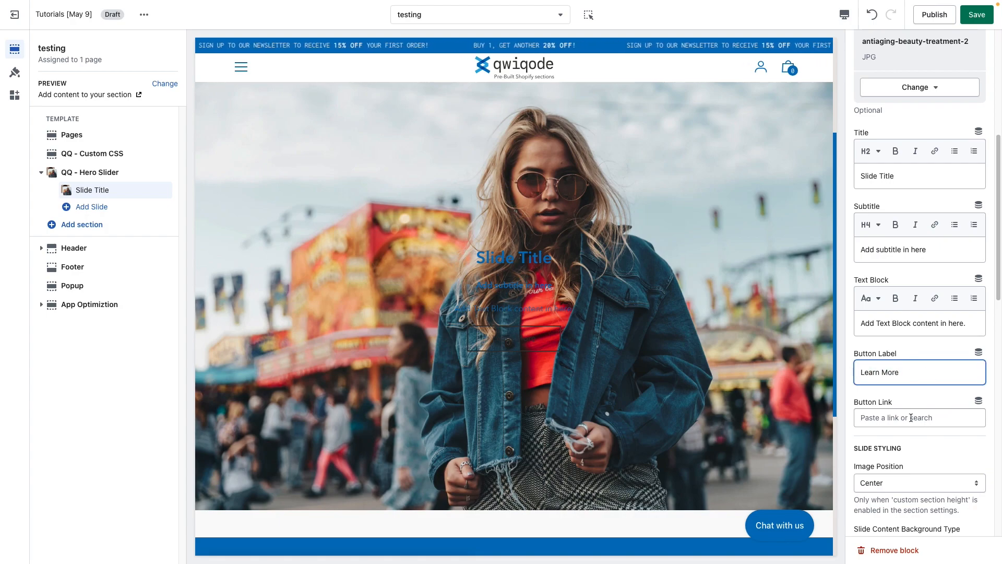
scroll(912, 415, "down", 2)
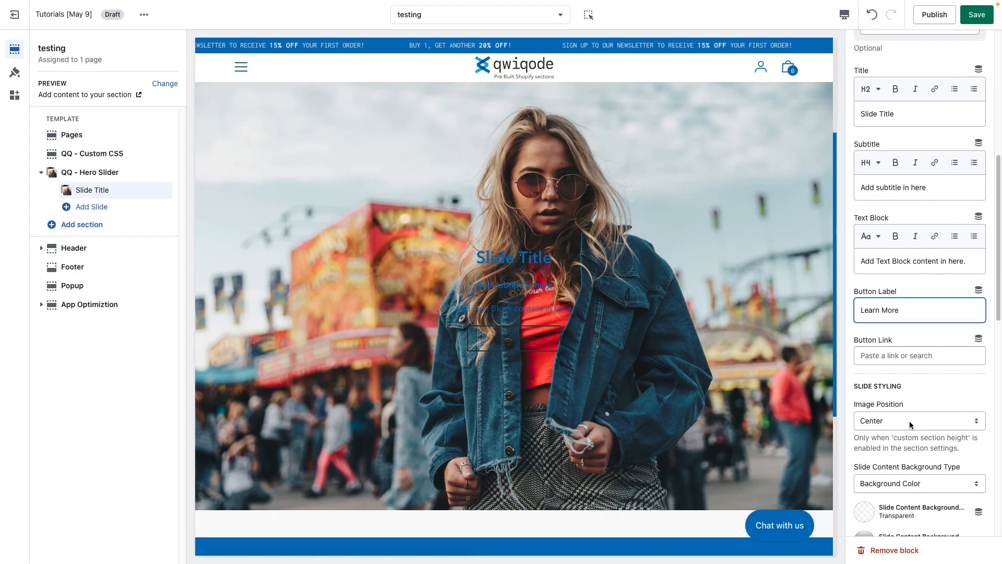
scroll(909, 421, "down", 5)
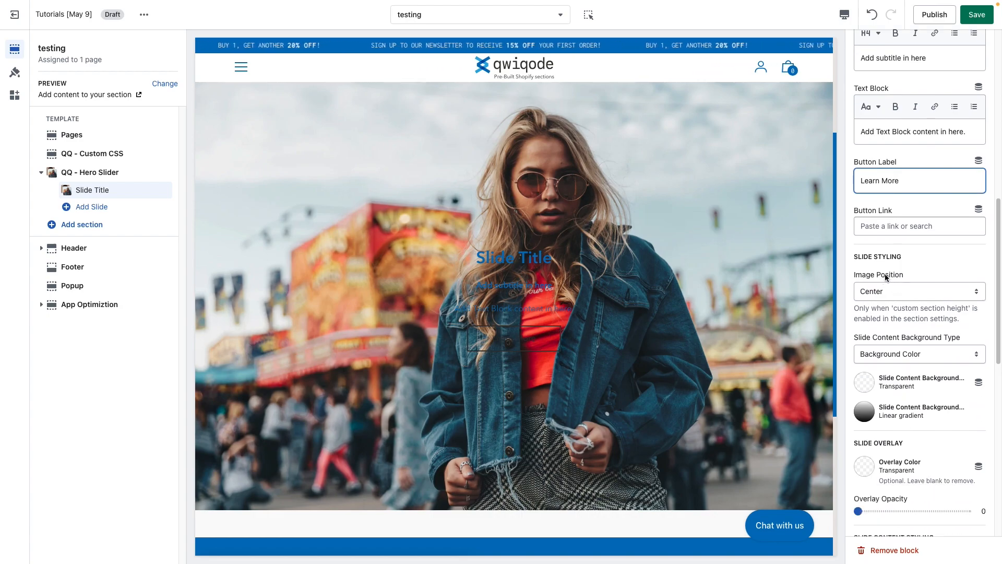
left_click_drag(893, 310, 968, 309)
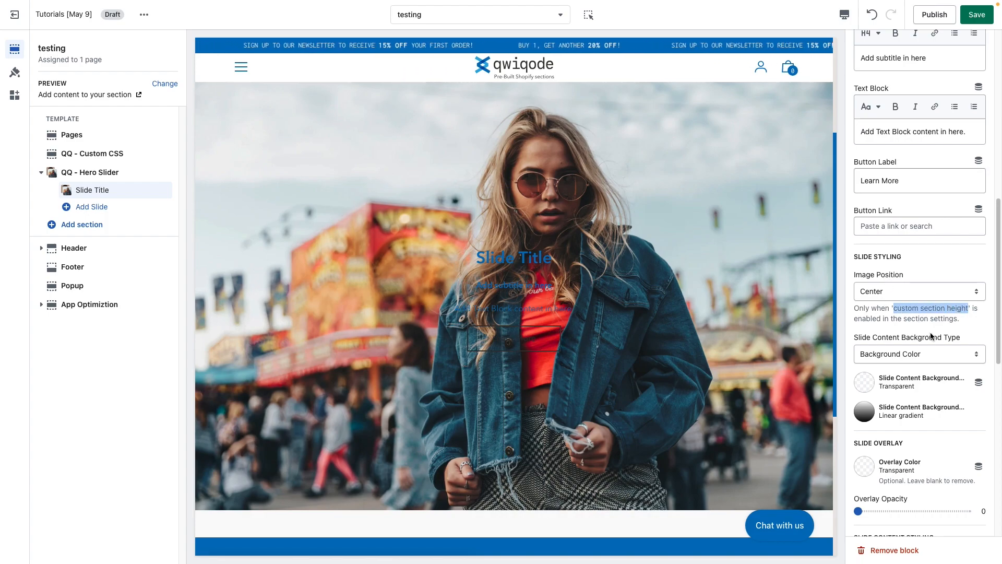
Examine the note about custom section height, the slide image in the preview and the available Image Position options.
left_click(922, 315)
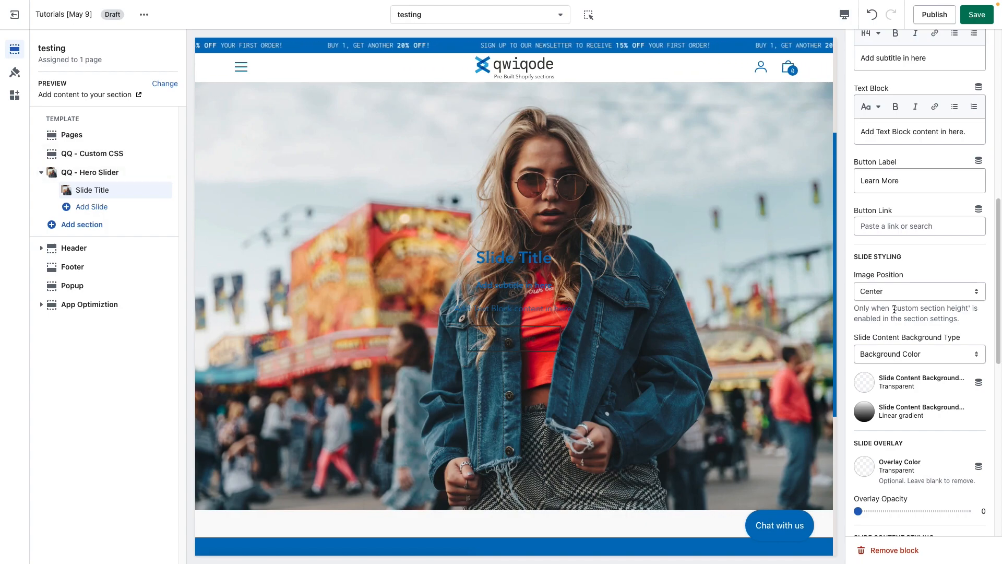
left_click_drag(895, 308, 969, 310)
left_click(964, 316)
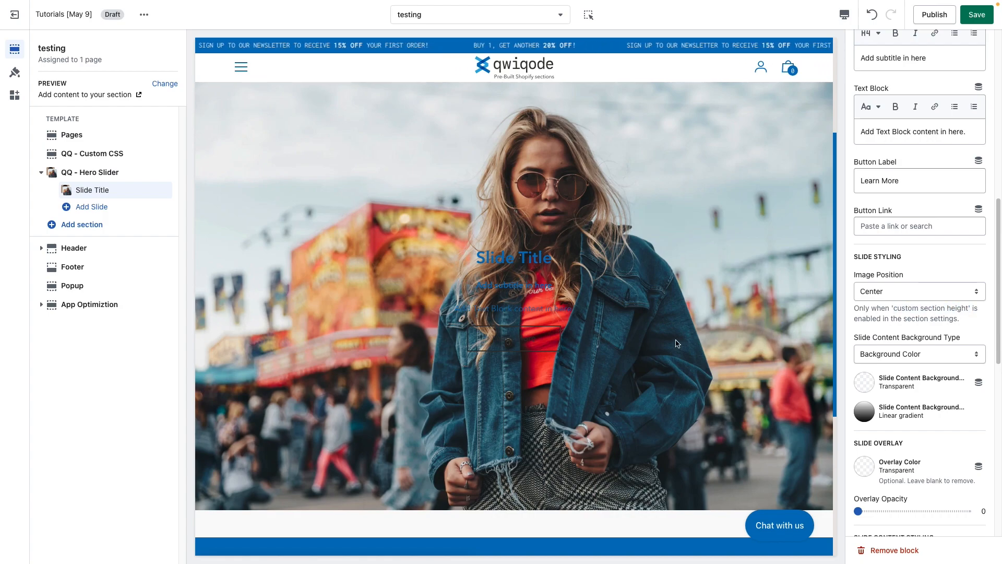
scroll(677, 344, "up", 1)
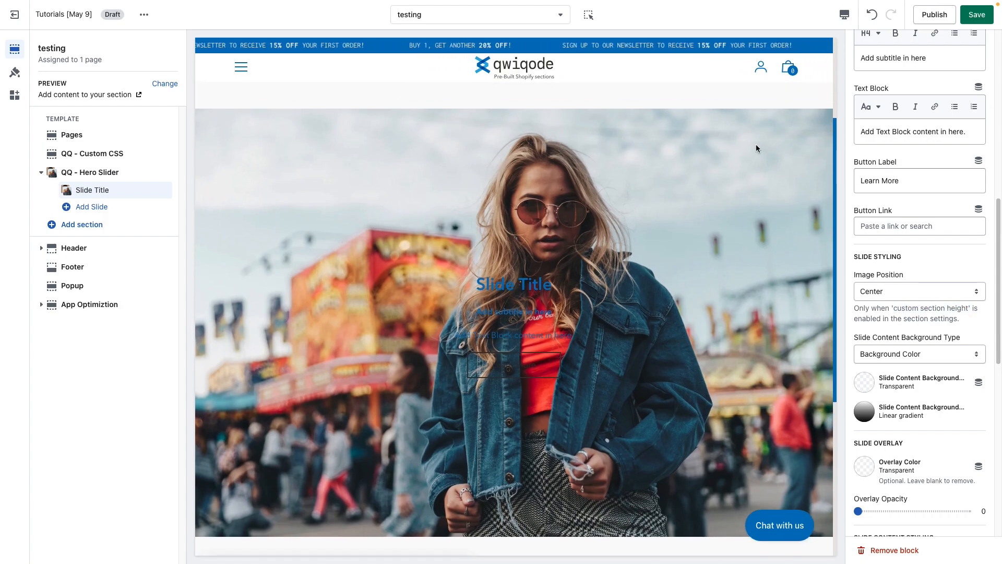
scroll(713, 330, "down", 1)
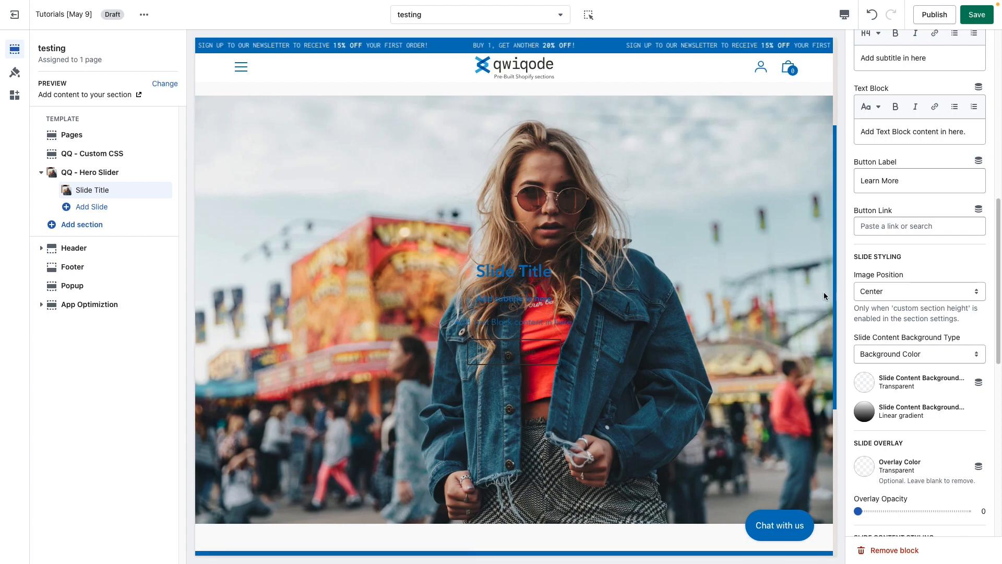
left_click(893, 292)
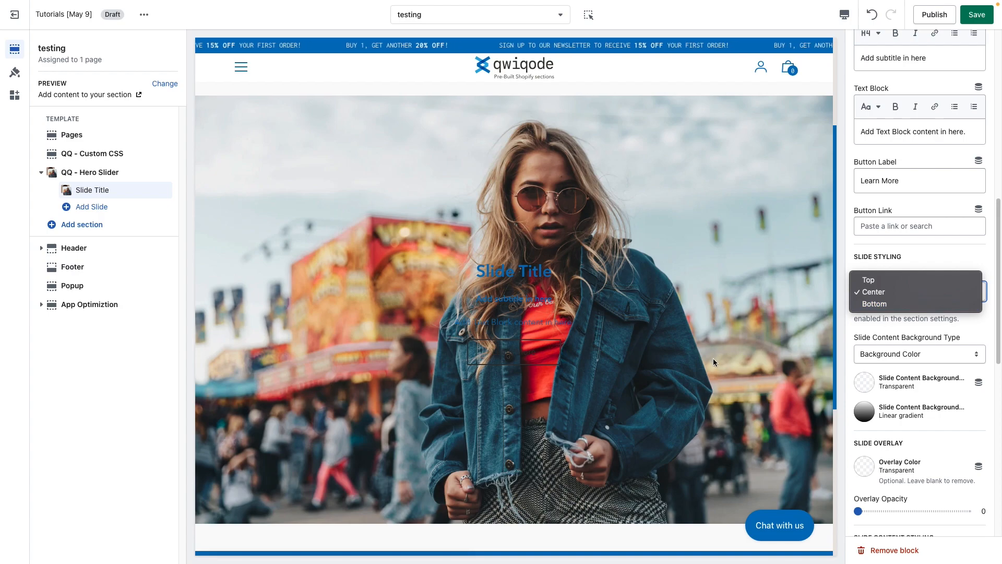
left_click(930, 258)
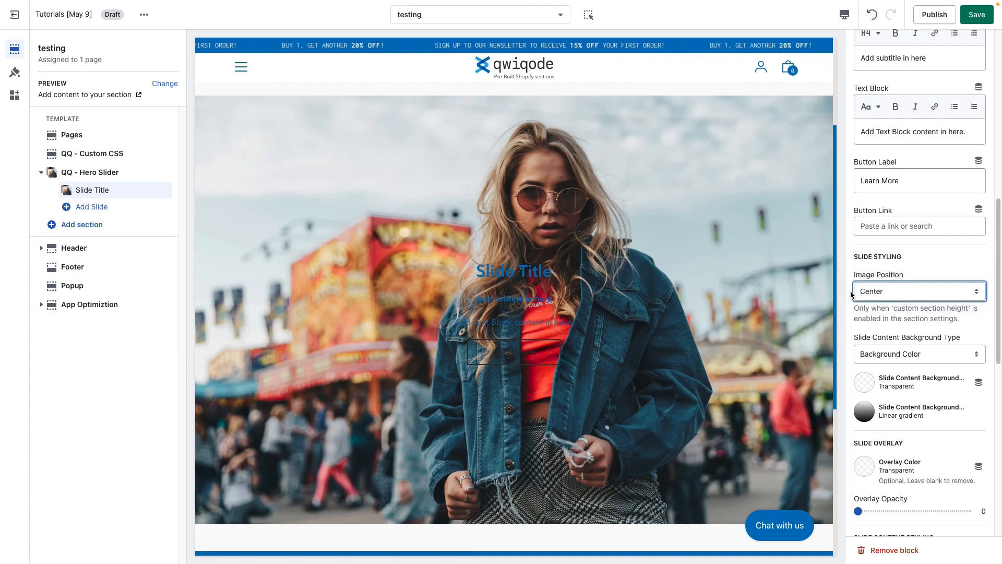
left_click(909, 320)
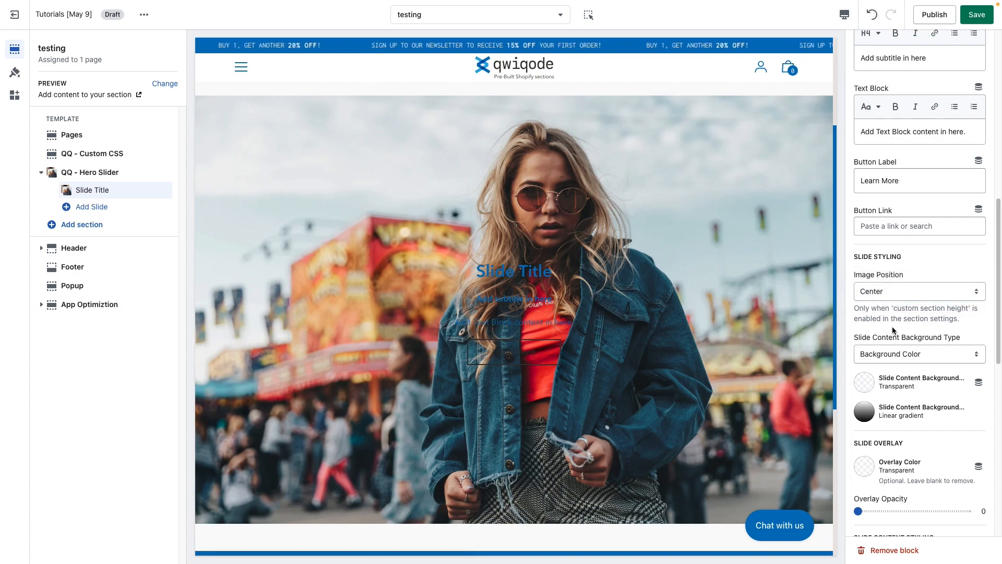
Set the slide content background color to white, #FFFFFF.
scroll(892, 329, "down", 3)
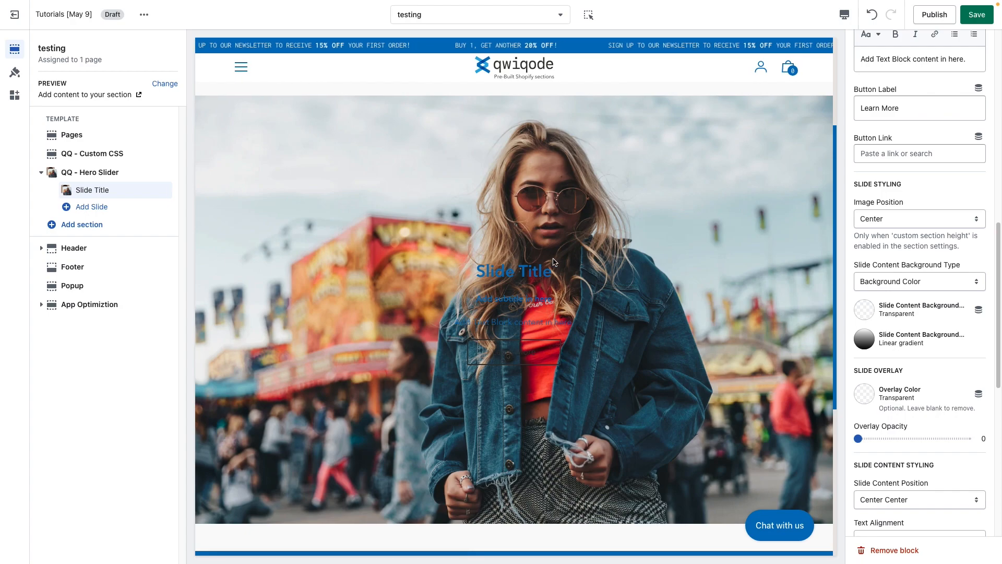
left_click(865, 310)
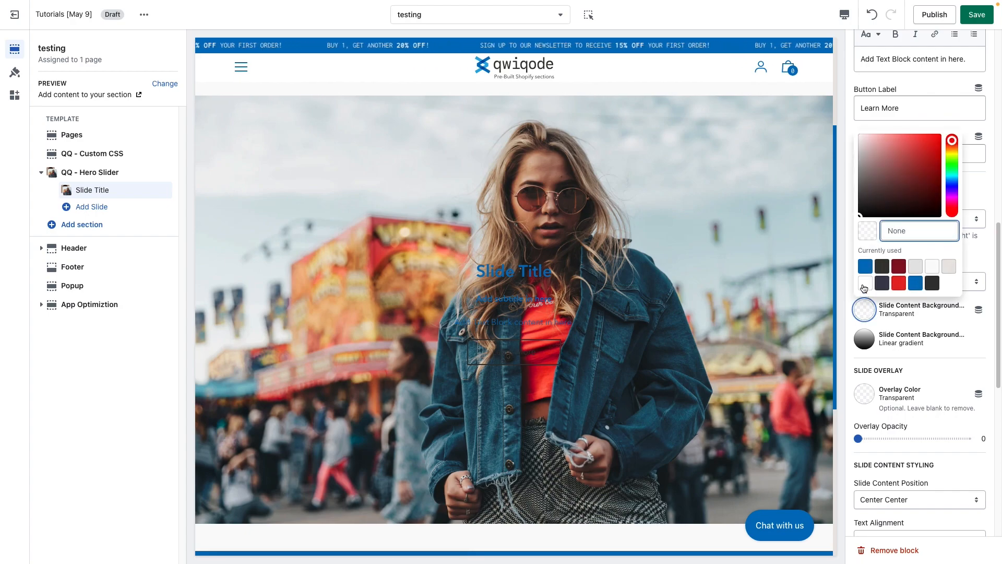
left_click(864, 285)
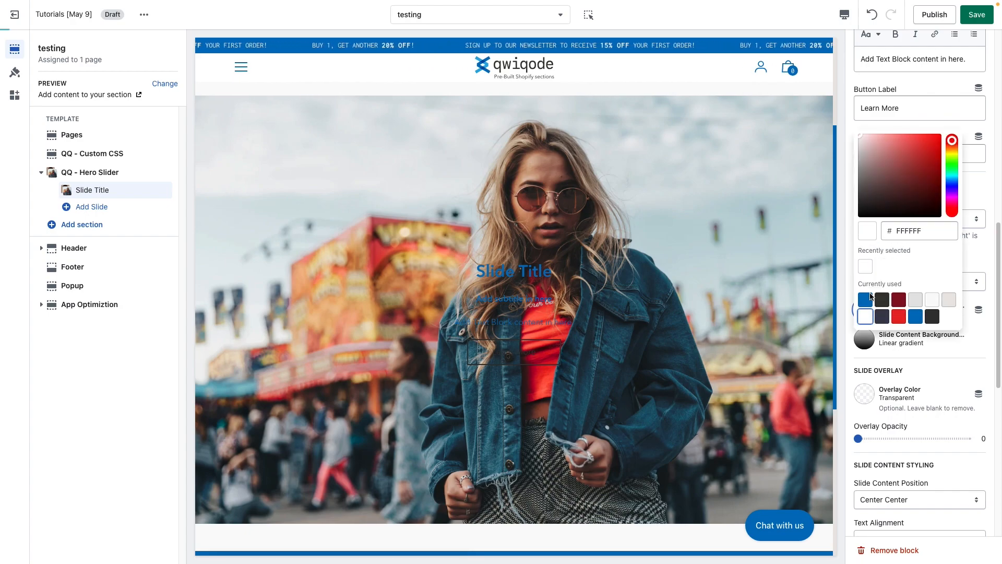
left_click(977, 349)
left_click(975, 359)
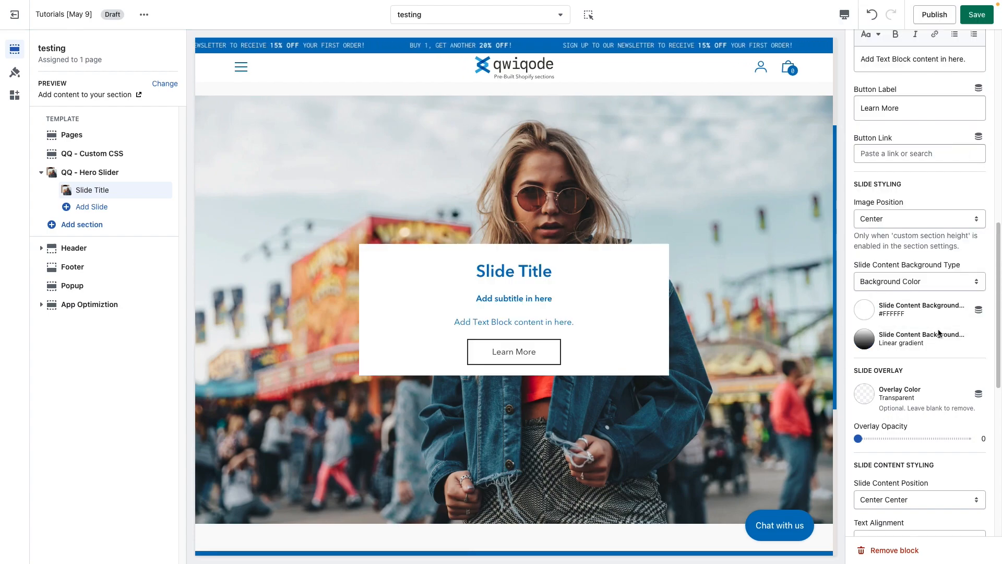
Try the Gradient type for the slide content background, view its gradient settings and restore the type to Background Color.
left_click(912, 286)
left_click(913, 267)
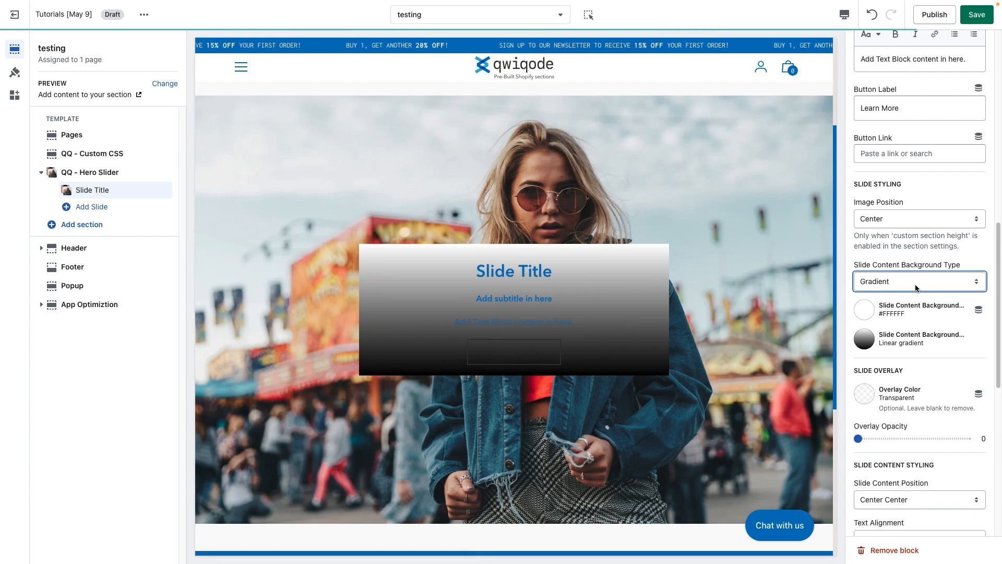
left_click(866, 339)
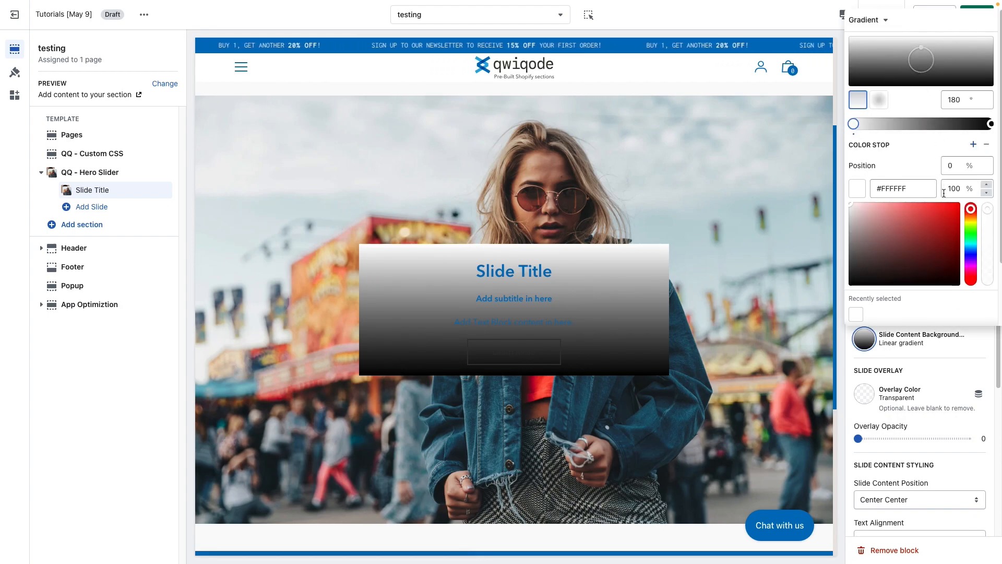
left_click(951, 358)
left_click(899, 286)
left_click(905, 293)
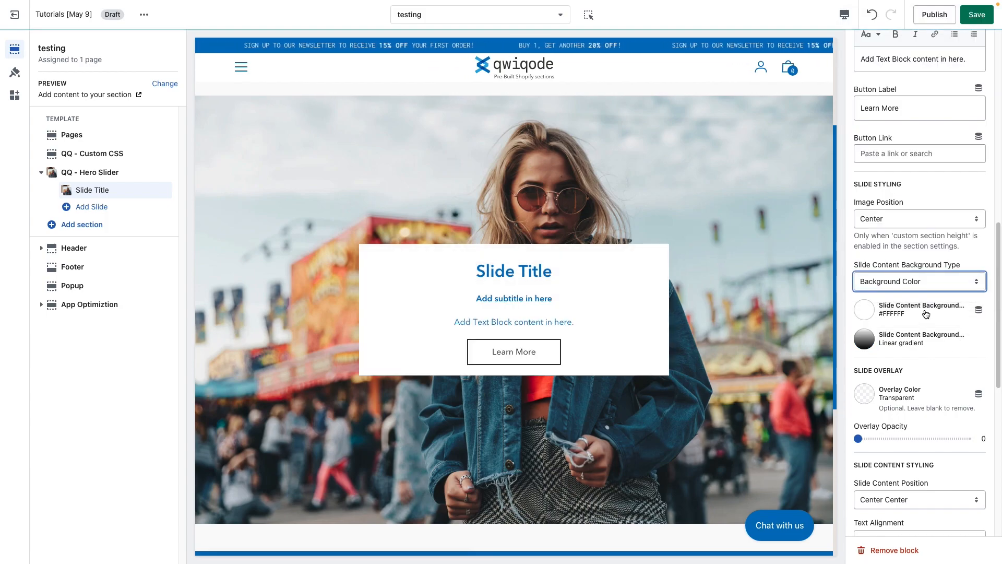
left_click(933, 365)
Clear the slide content background color so that it is transparent.
scroll(902, 400, "down", 2)
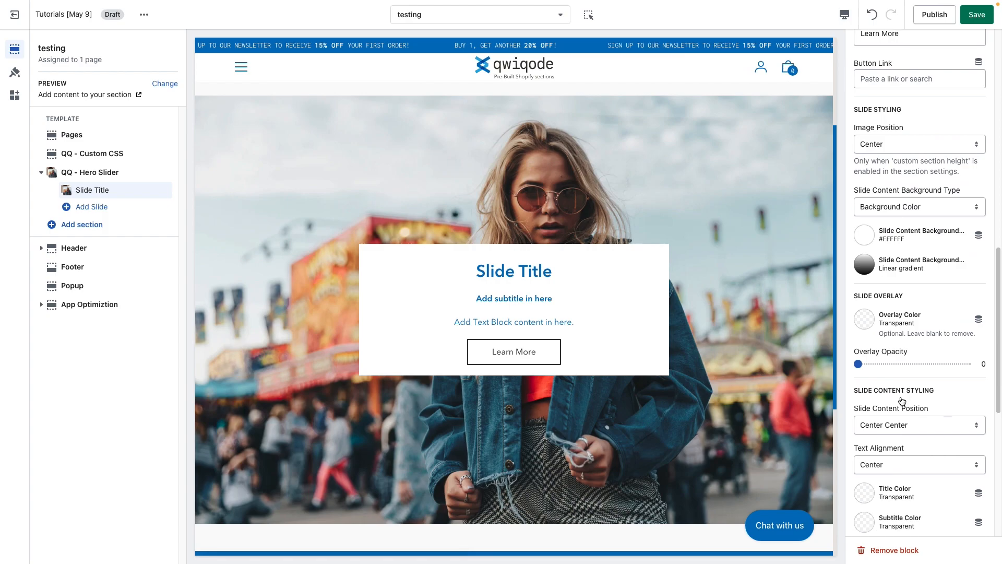
scroll(902, 400, "down", 1)
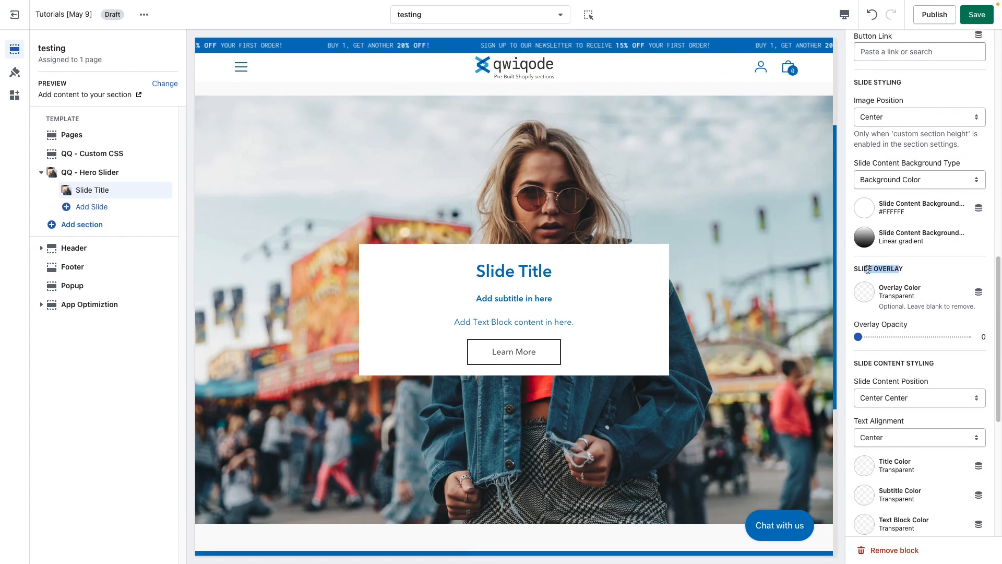
left_click(865, 208)
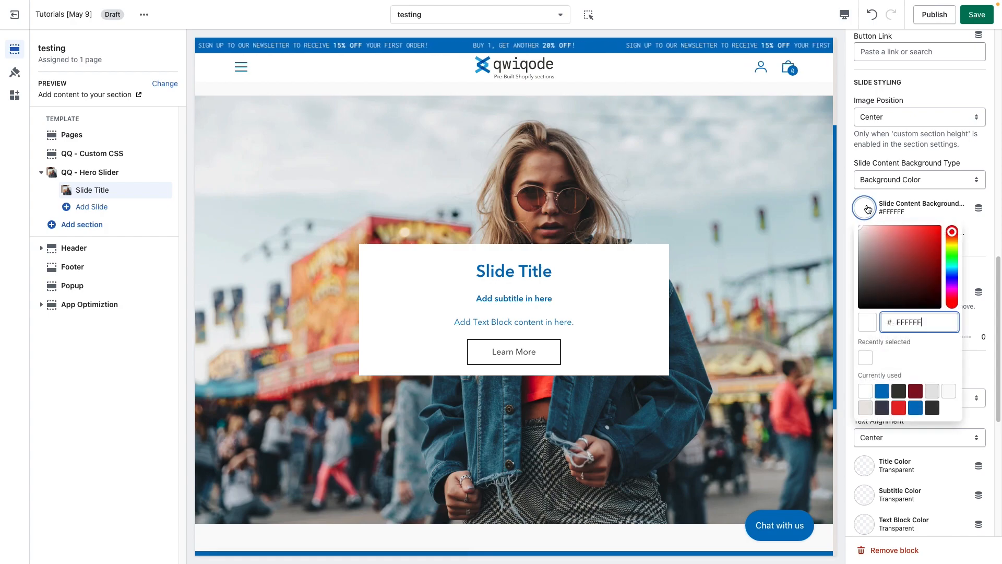
key("BackSpace")
left_click(990, 273)
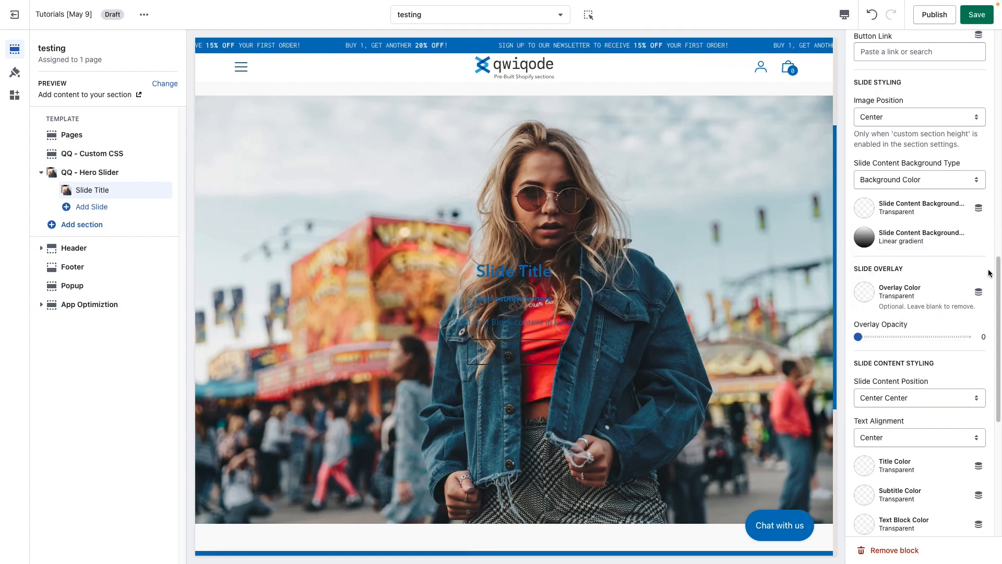
Give the slide a dark #373833 overlay color and set the overlay opacity to 0.4.
left_click(863, 294)
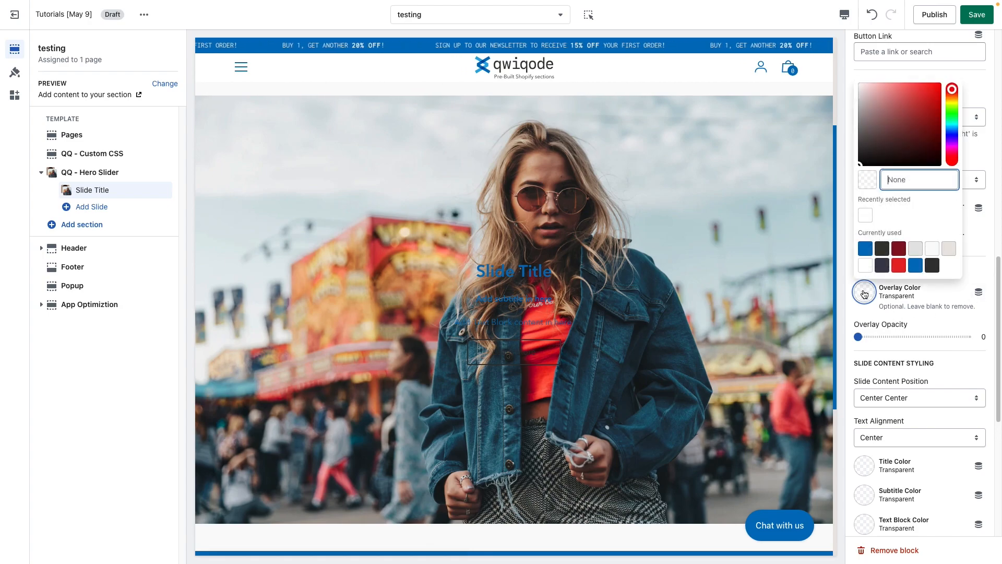
left_click(881, 249)
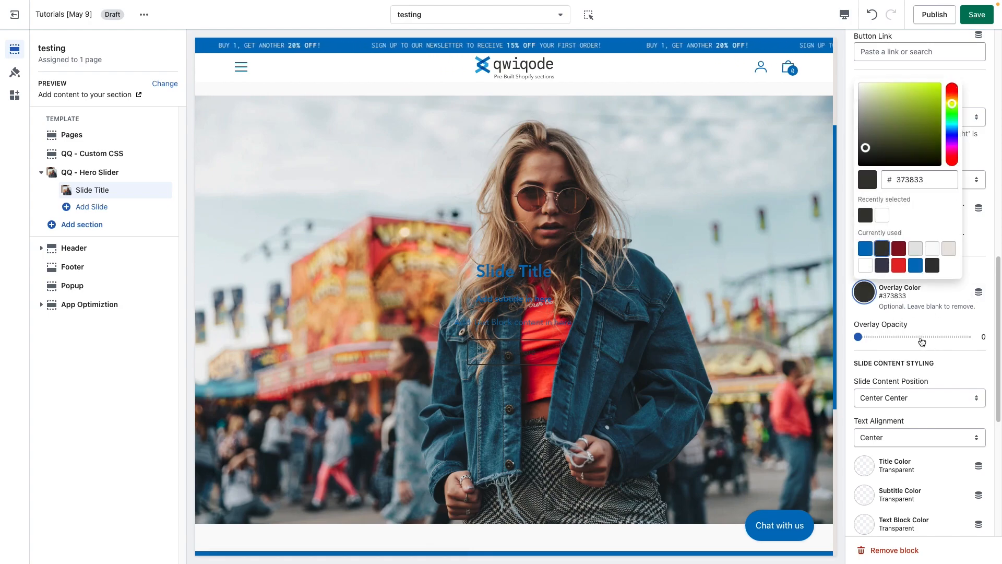
left_click(905, 353)
left_click_drag(858, 337, 904, 338)
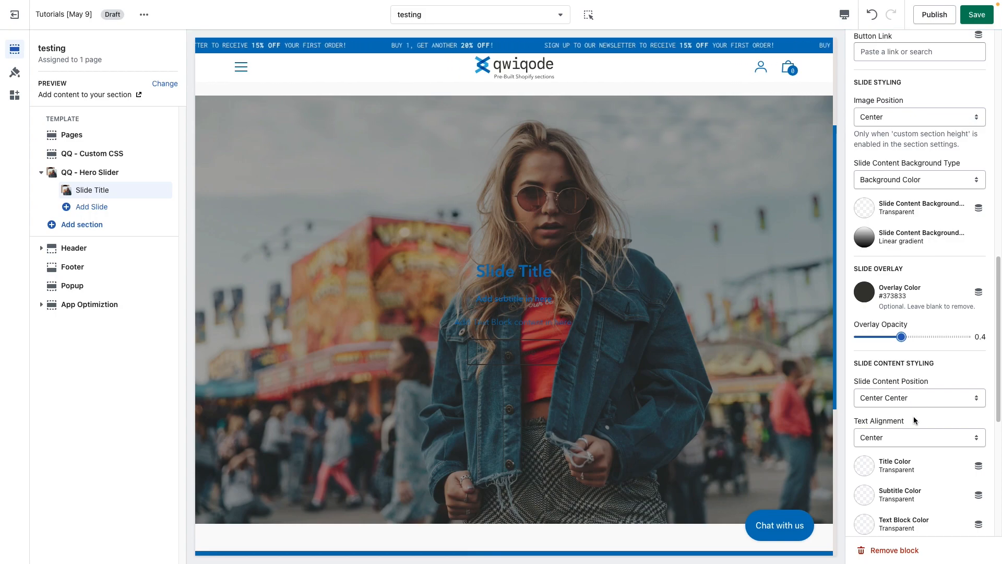
Set the slide's title, subtitle and text block colors to white, #FFFFFF.
scroll(896, 457, "down", 1)
left_click(866, 452)
left_click(886, 377)
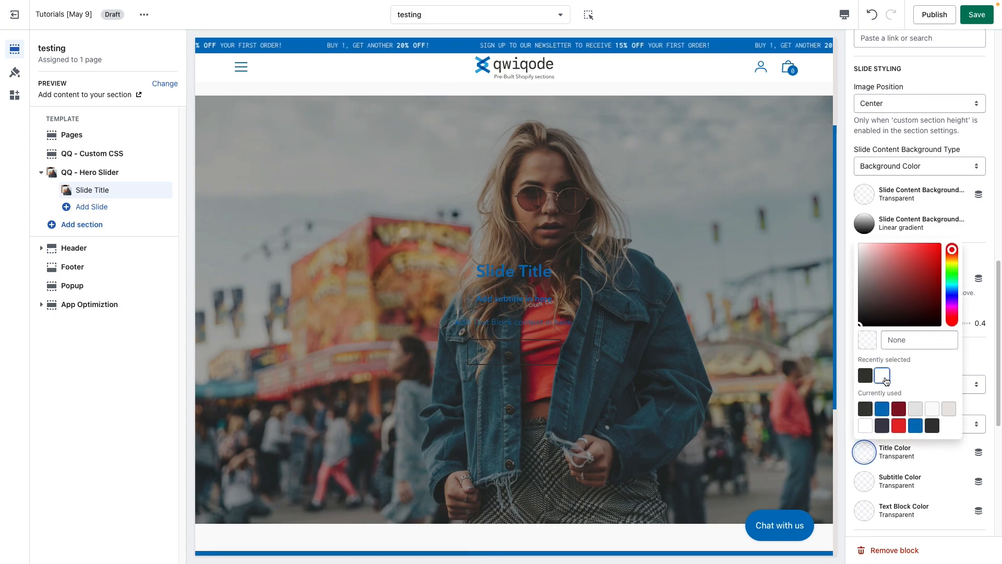
left_click(871, 472)
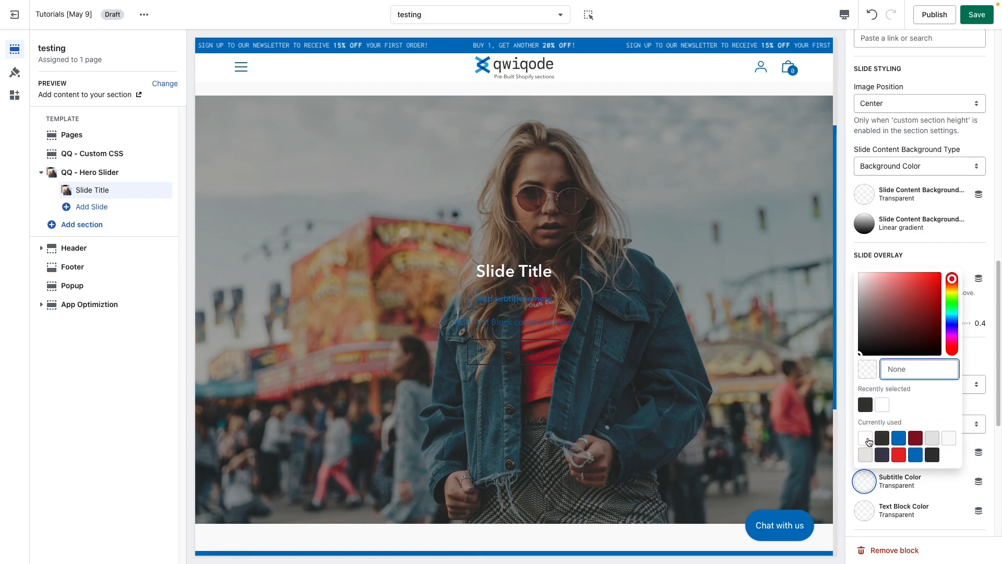
left_click(866, 438)
left_click(865, 510)
left_click(865, 467)
left_click(992, 473)
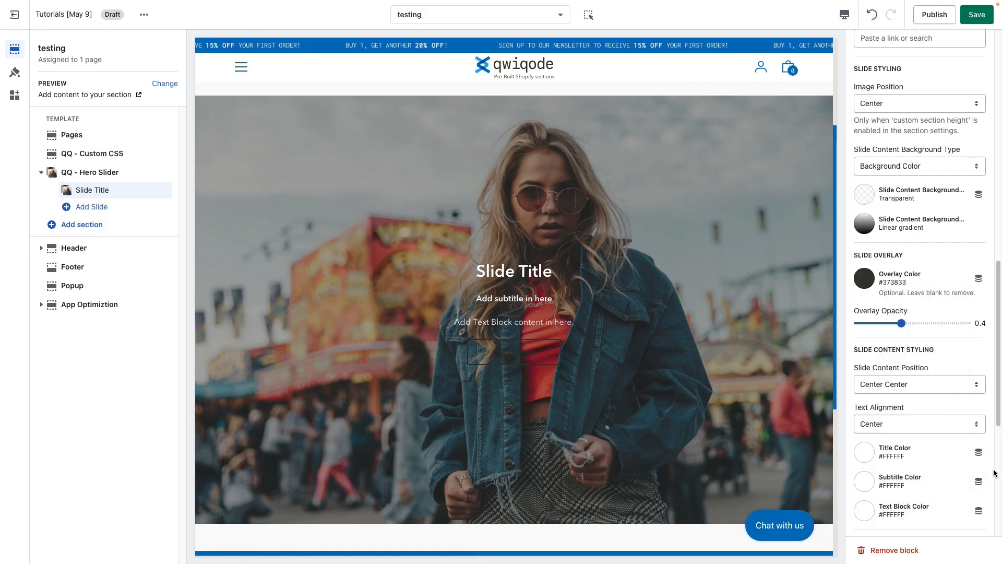
Set the slide button's text color and border color to white, #FFFFFF.
scroll(986, 491, "down", 3)
scroll(986, 490, "down", 3)
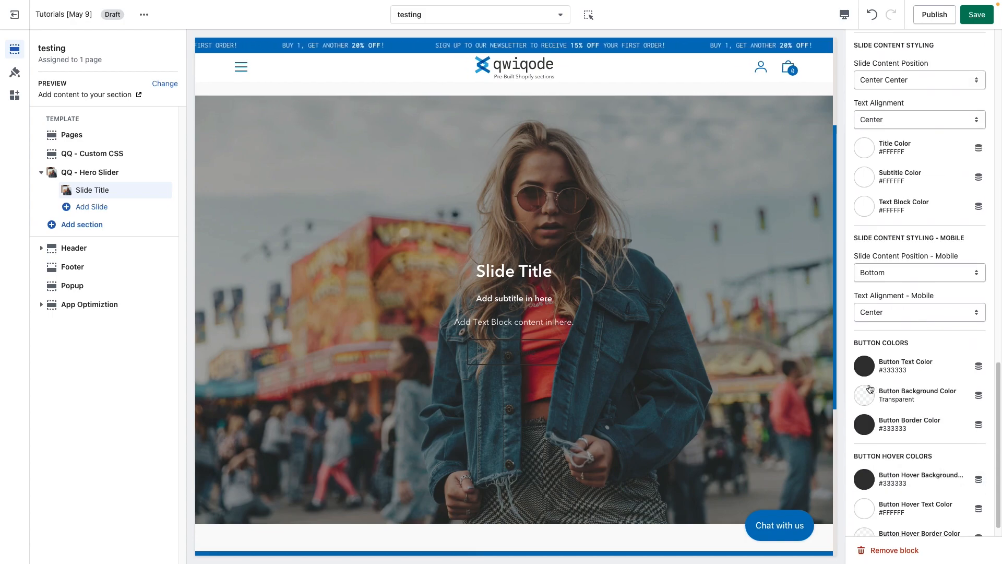
left_click(861, 367)
left_click(865, 322)
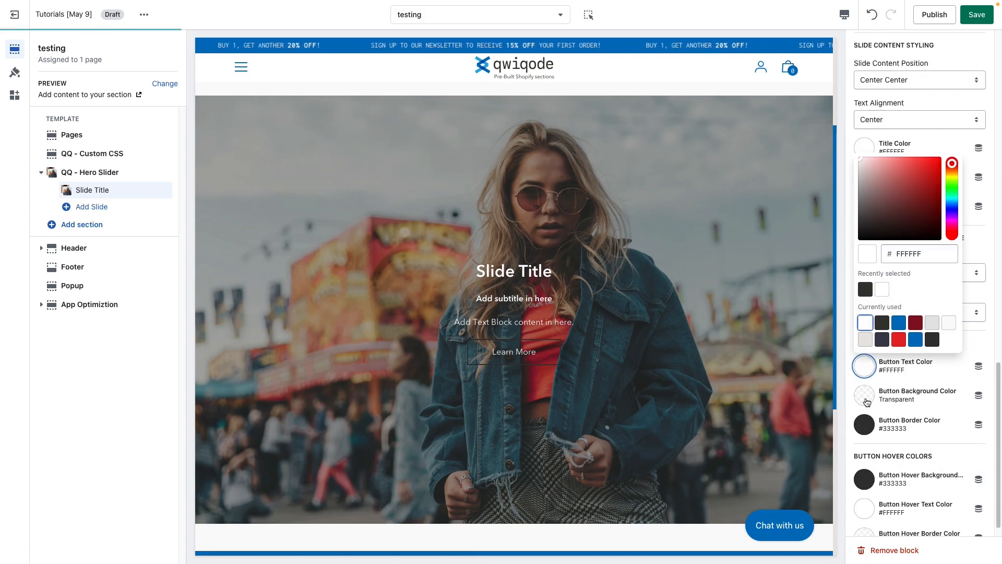
left_click(867, 428)
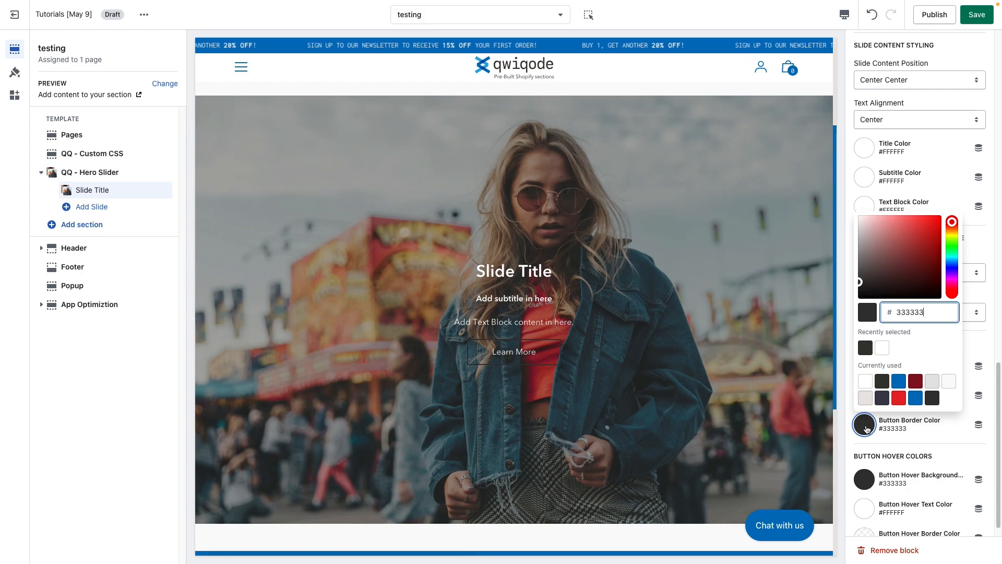
left_click(865, 381)
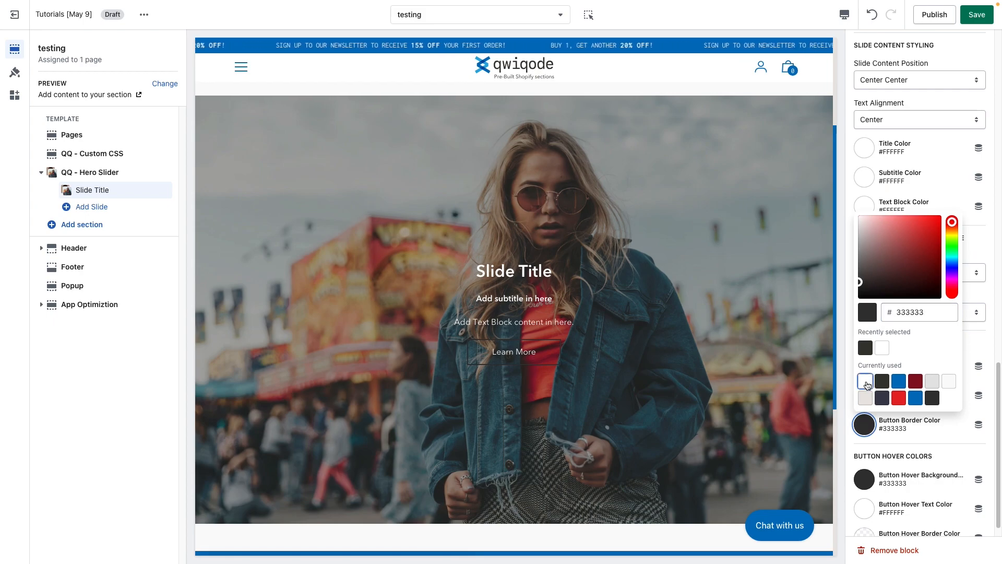
left_click(971, 452)
Try the slide's overlay opacity at 0 and set it to 0.2.
scroll(903, 398, "up", 4)
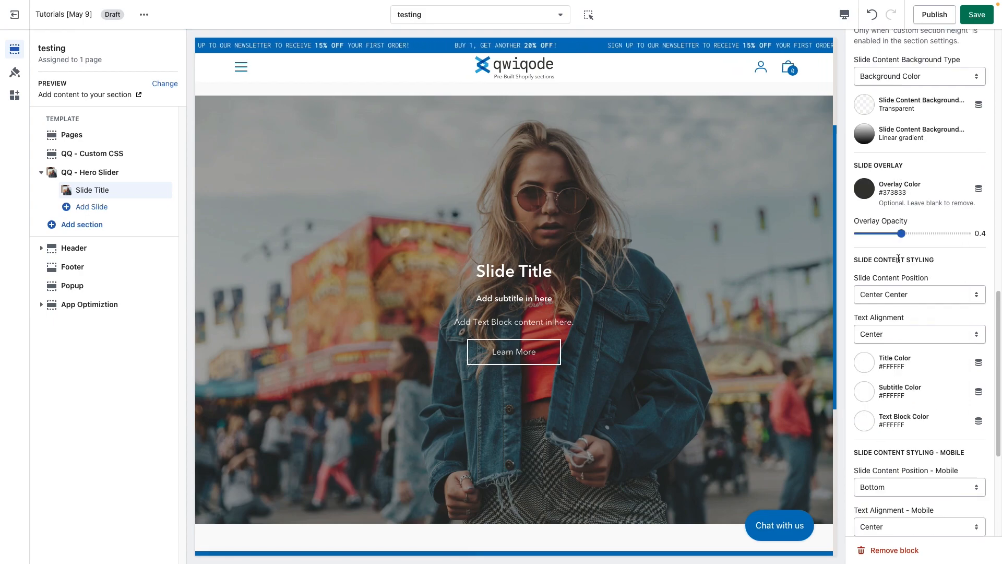
left_click_drag(902, 233, 856, 233)
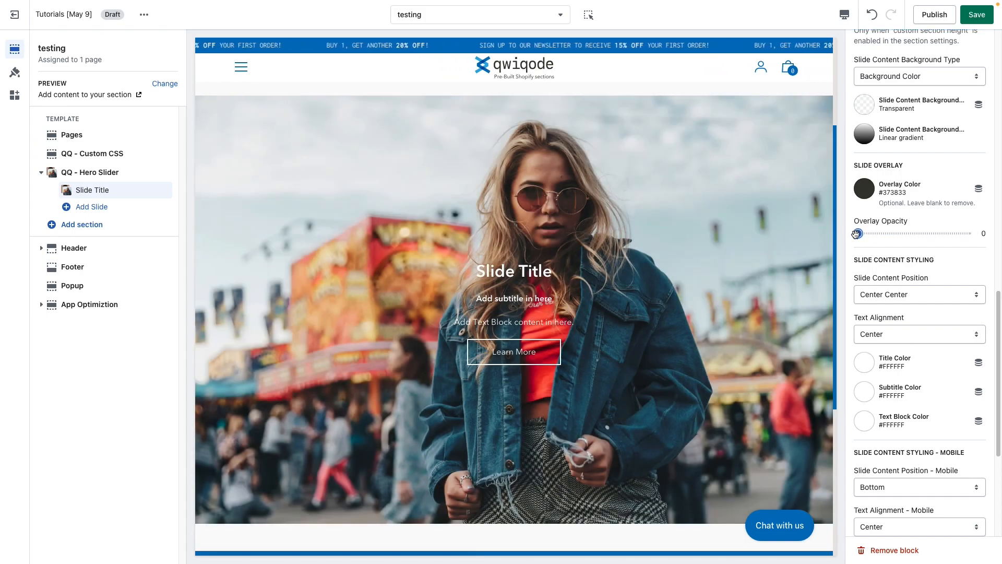
left_click_drag(859, 234, 880, 235)
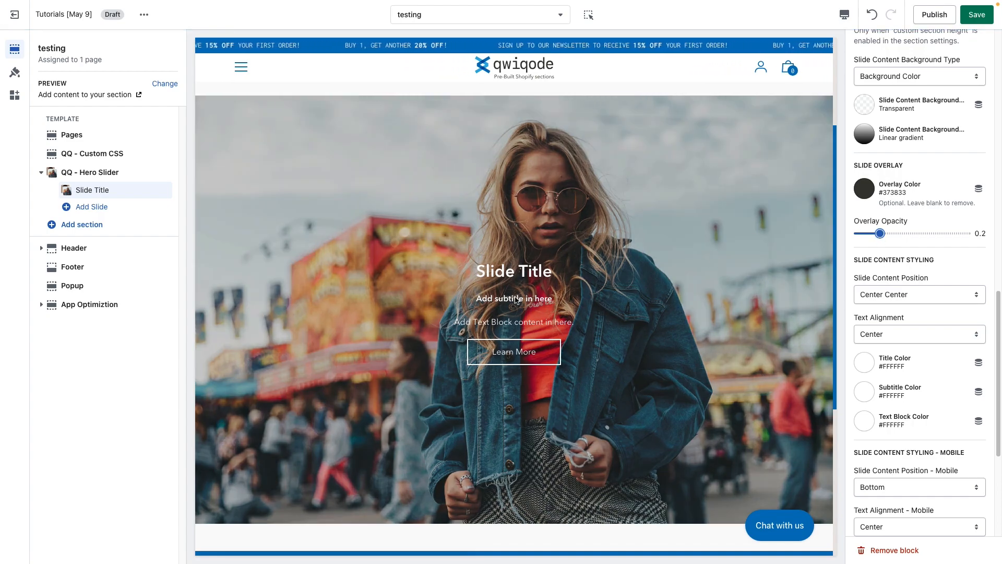
Try #EAE6E3 as the slide content background color and change it to the dark #373833.
scroll(923, 350, "up", 3)
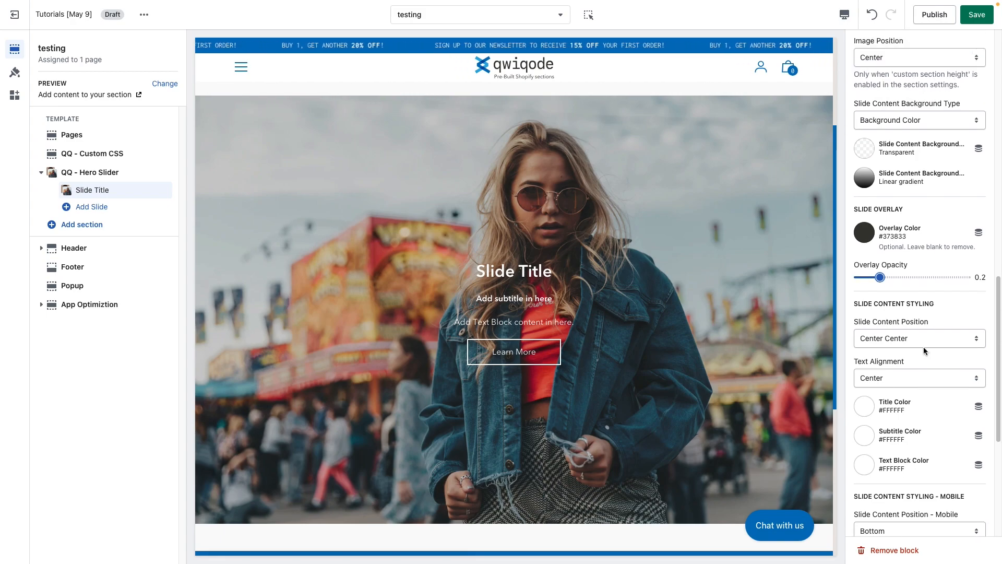
left_click(862, 208)
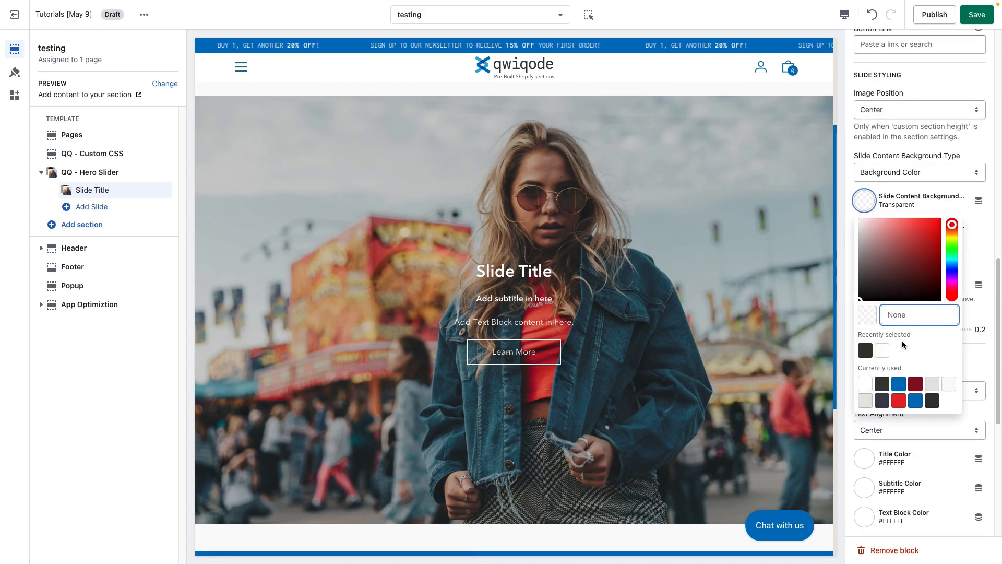
left_click(866, 401)
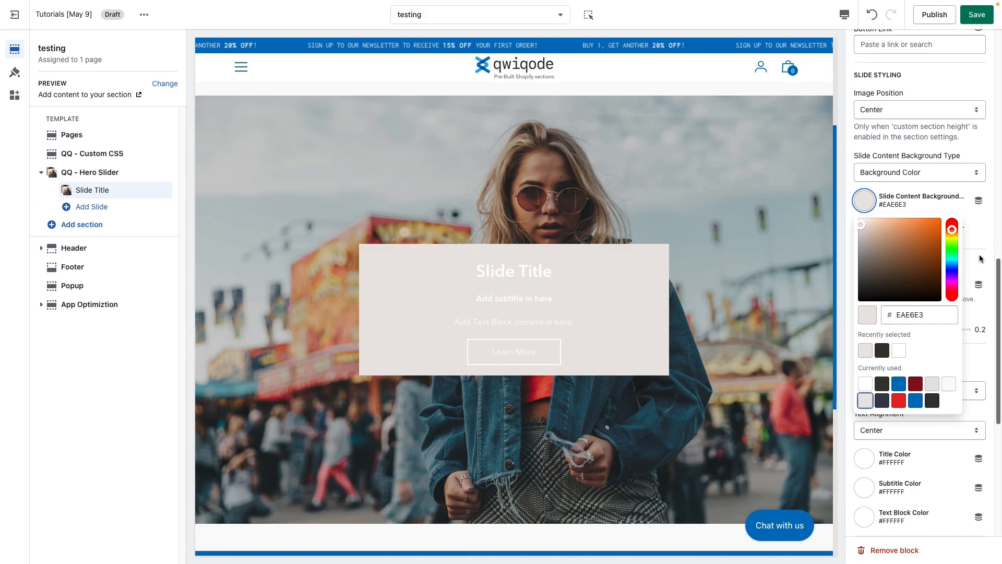
left_click(883, 384)
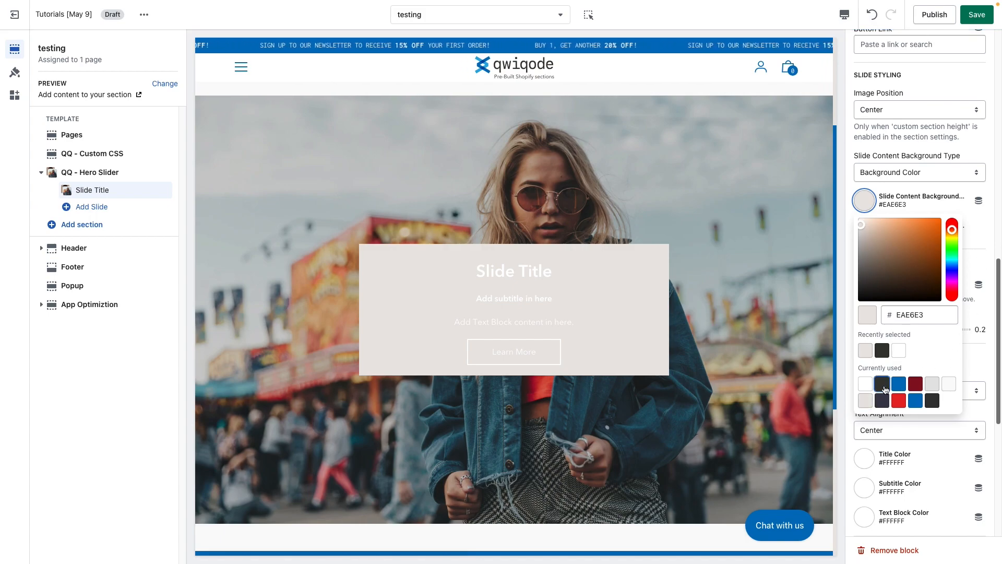
Try the Left and Right text alignments for the slide content and return the alignment to Center.
left_click(988, 224)
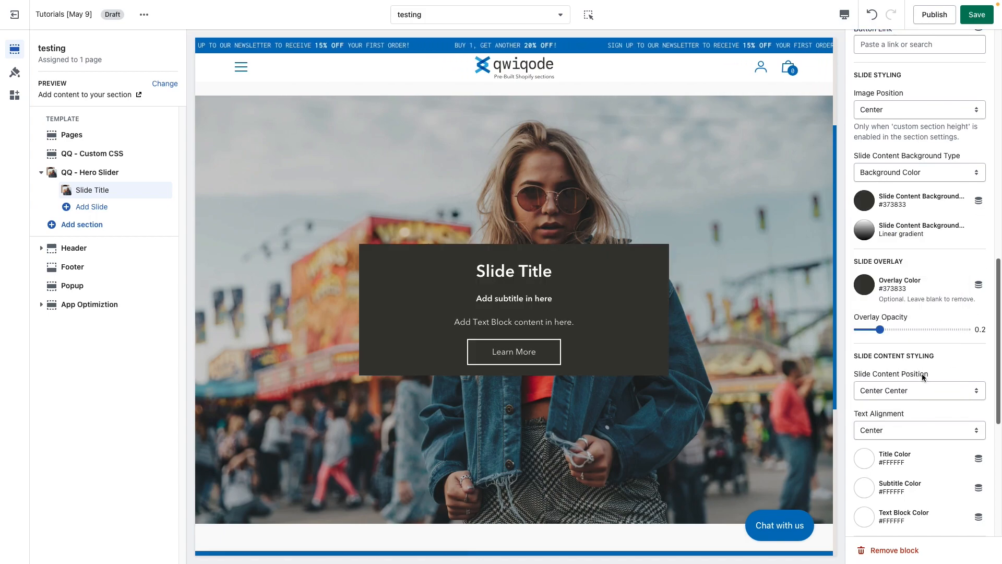
scroll(923, 377, "down", 5)
scroll(922, 376, "down", 2)
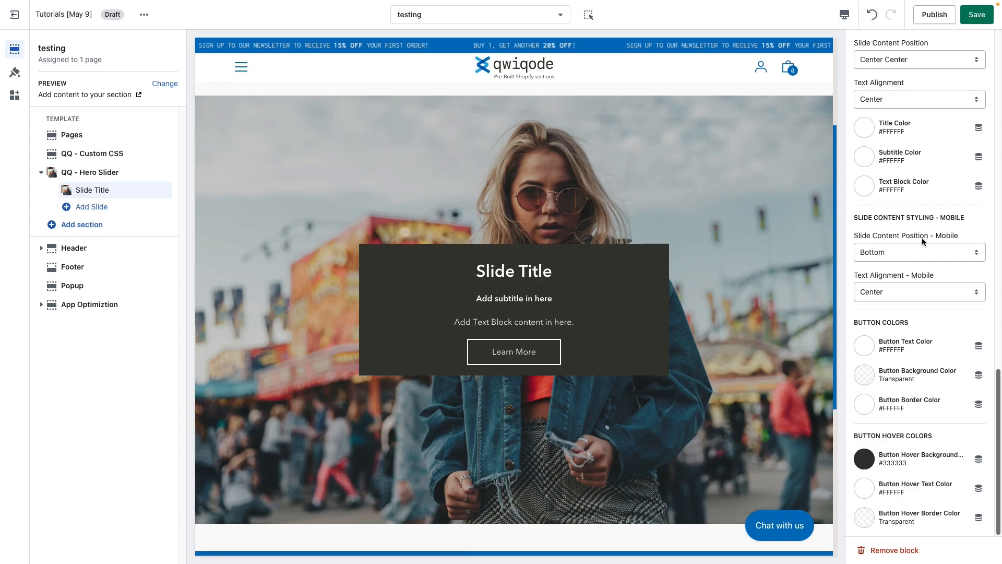
scroll(902, 285, "up", 1)
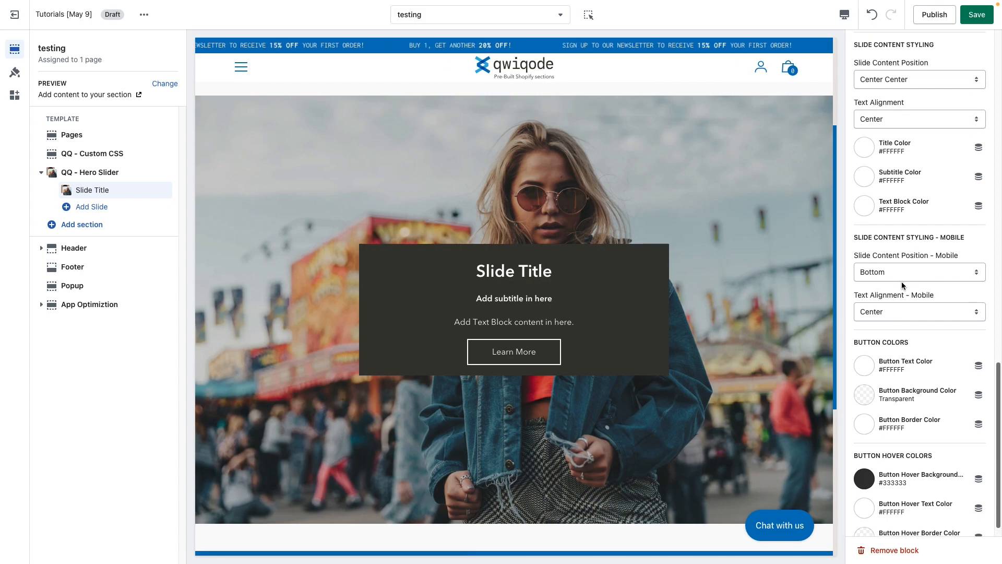
left_click(886, 118)
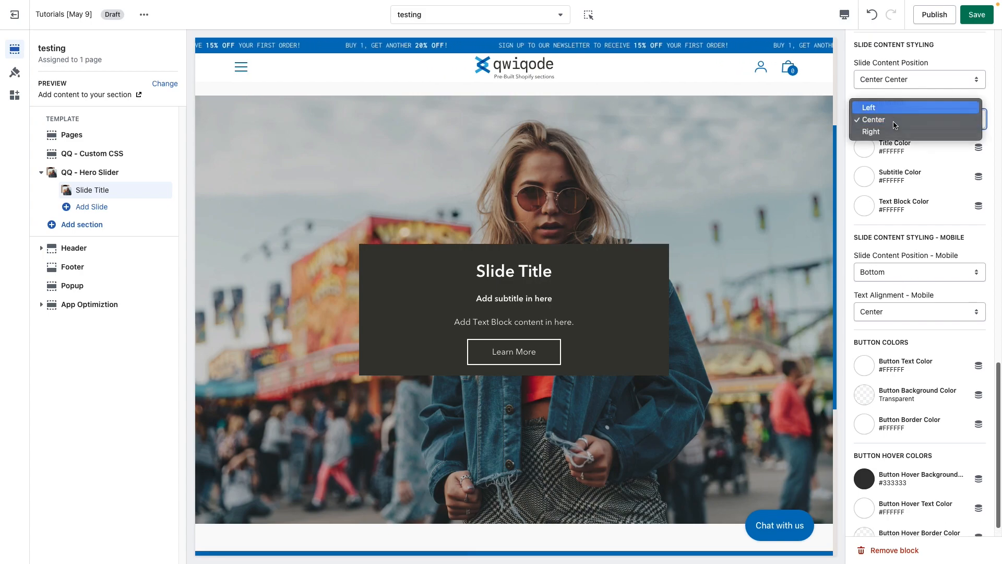
left_click(893, 106)
left_click(893, 119)
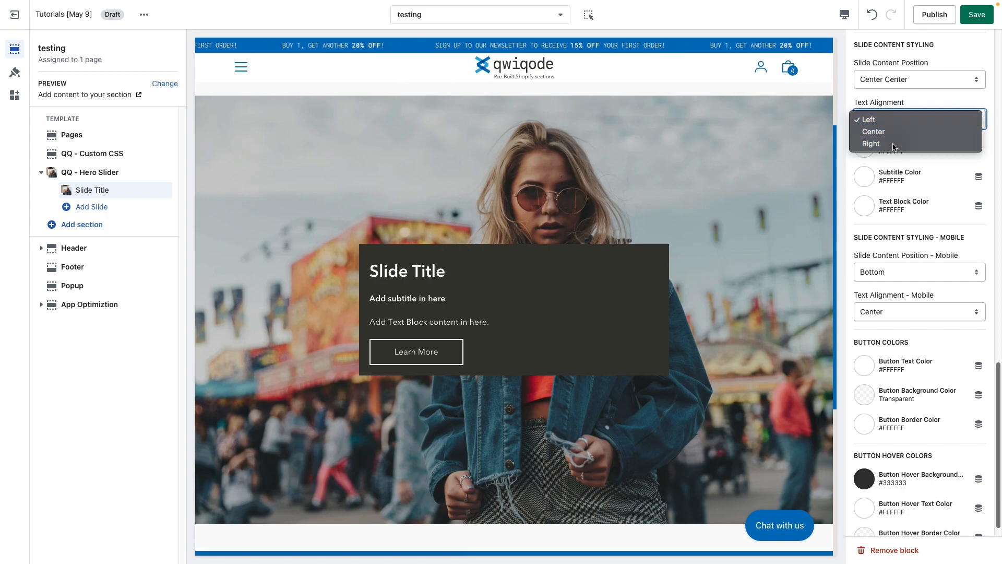
left_click(895, 142)
scroll(894, 166, "up", 1)
left_click(896, 145)
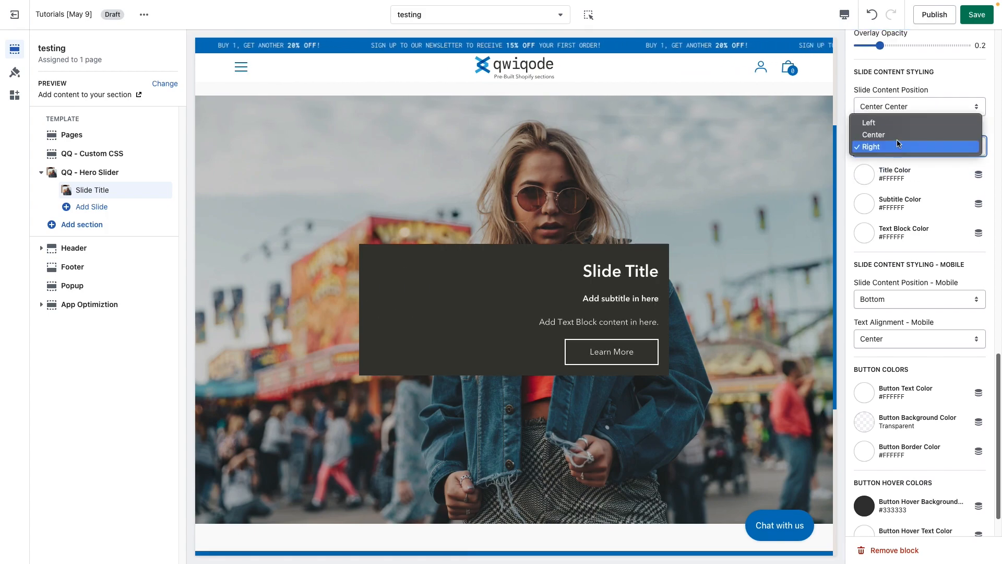
scroll(895, 293, "up", 2)
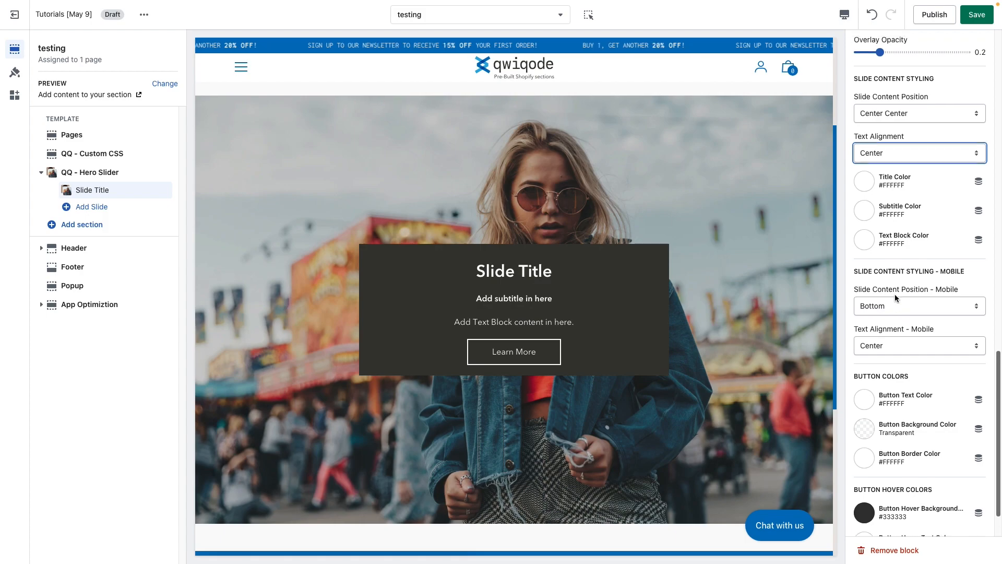
Try Top Left and Bottom Right as the slide content position and set it to Bottom Left.
scroll(899, 297, "up", 1)
left_click(907, 160)
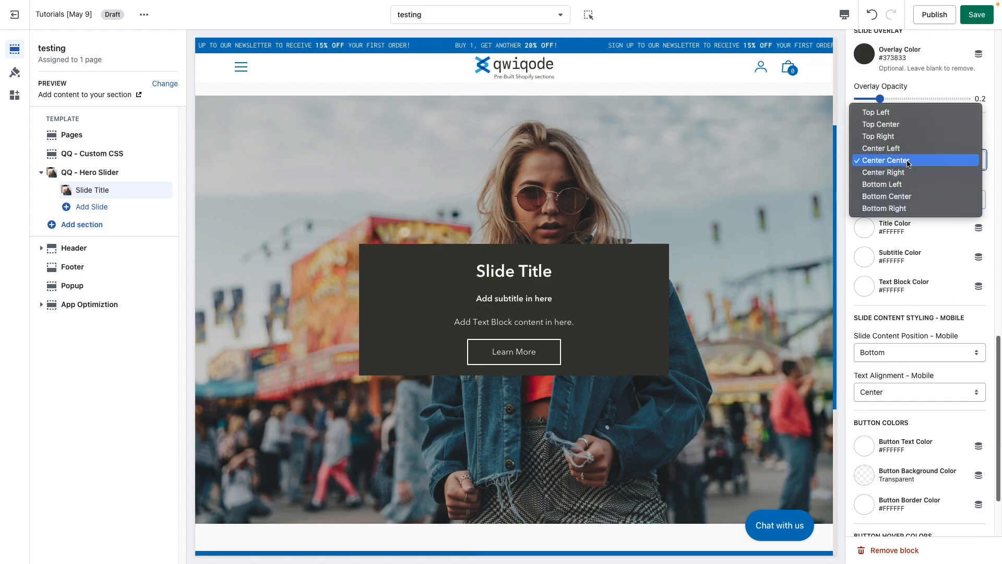
left_click(907, 112)
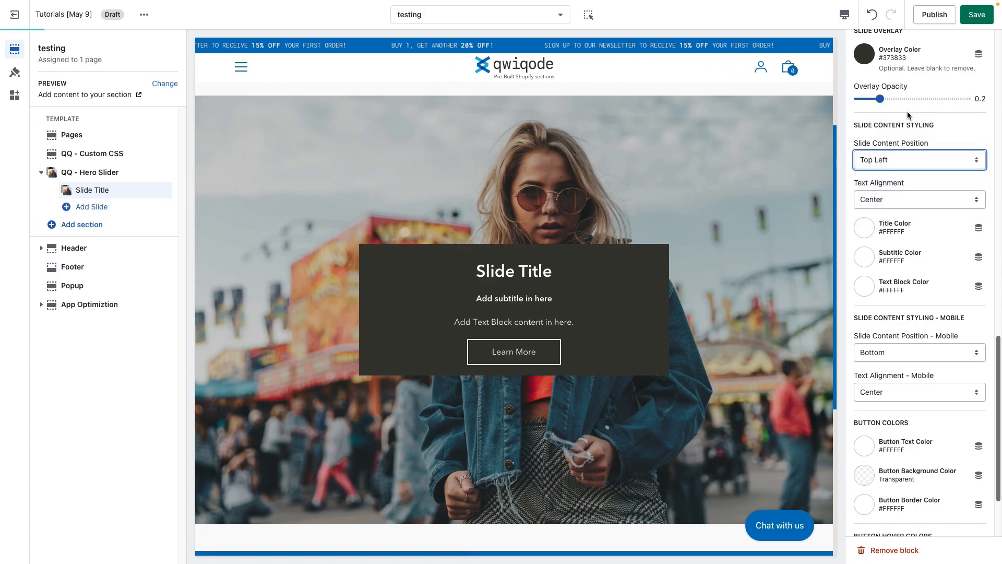
left_click(900, 157)
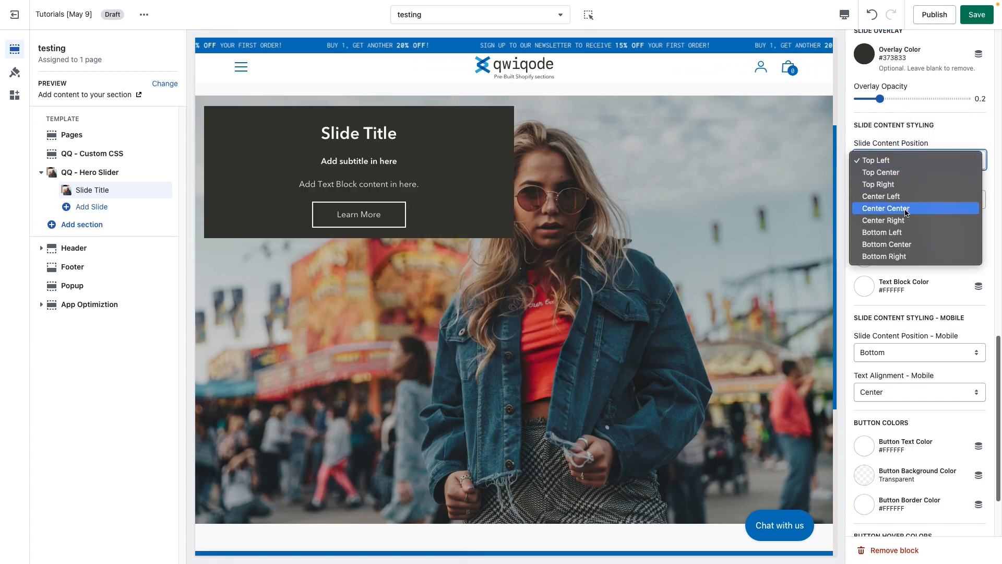
left_click(921, 232)
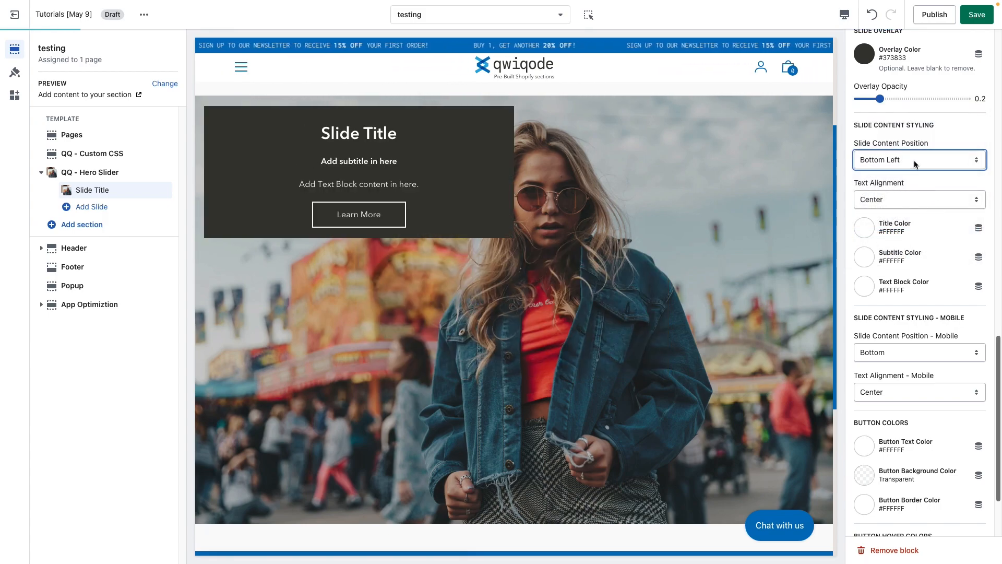
left_click(917, 162)
left_click(918, 181)
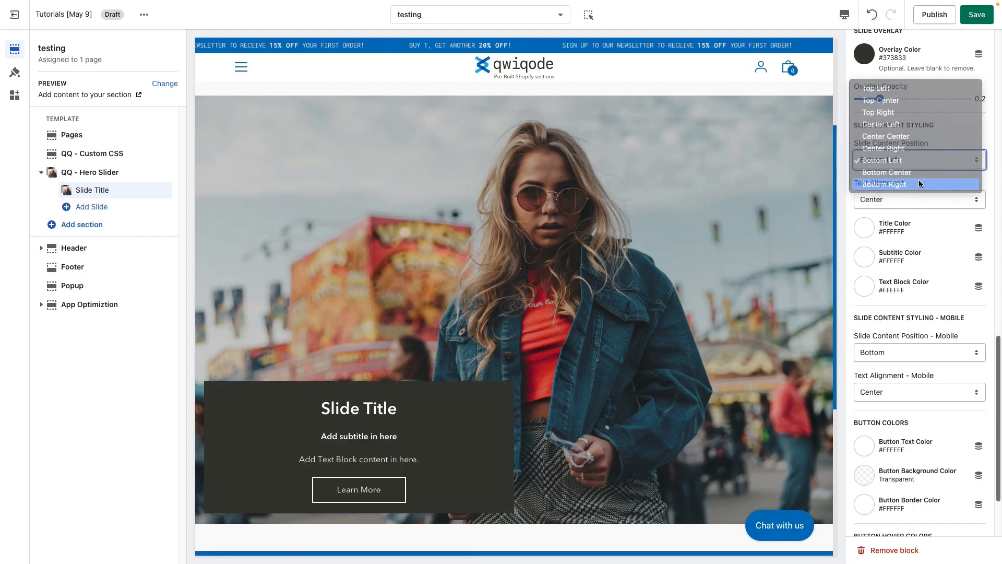
left_click(920, 158)
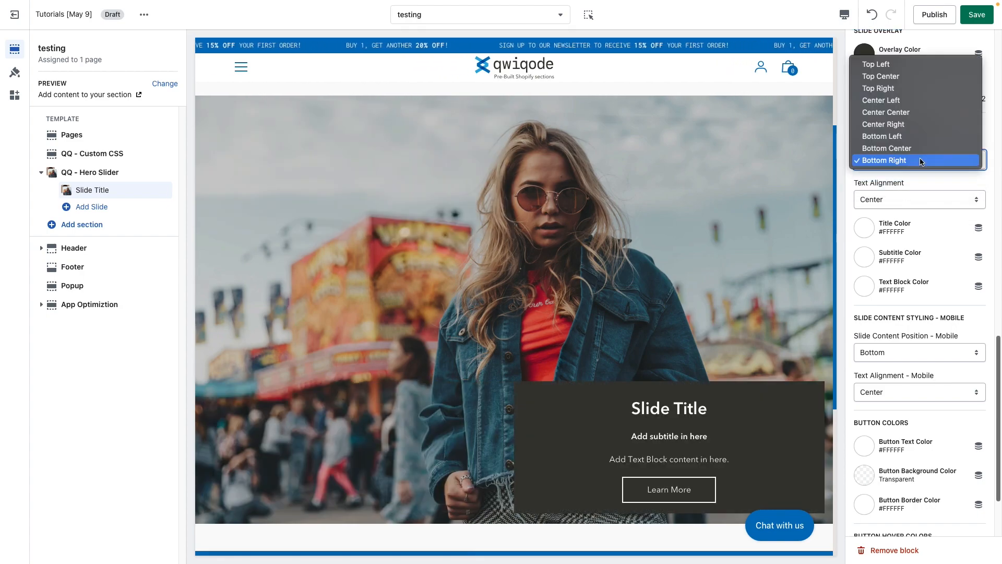
left_click(928, 137)
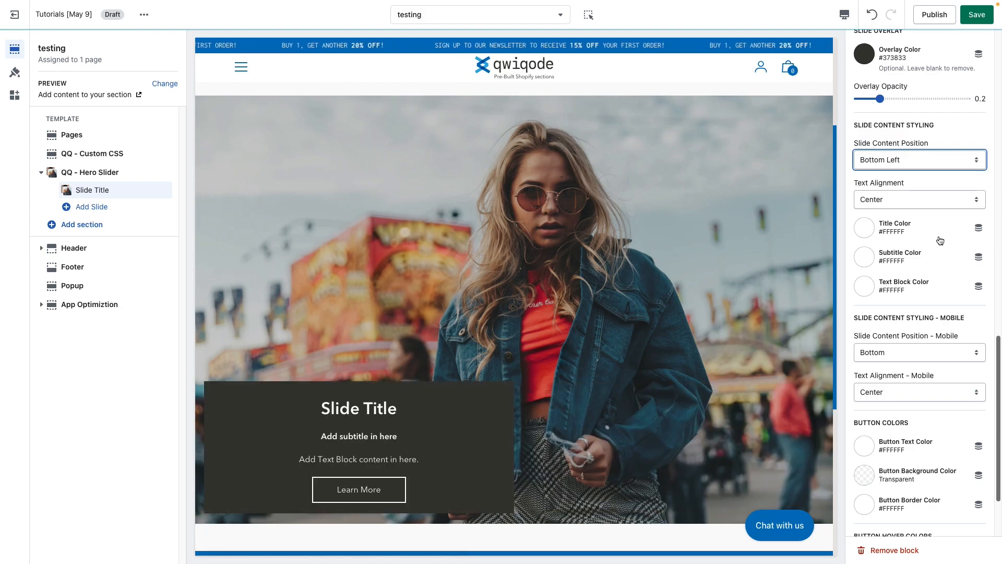
Switch the page preview to the mobile view.
scroll(930, 297, "down", 2)
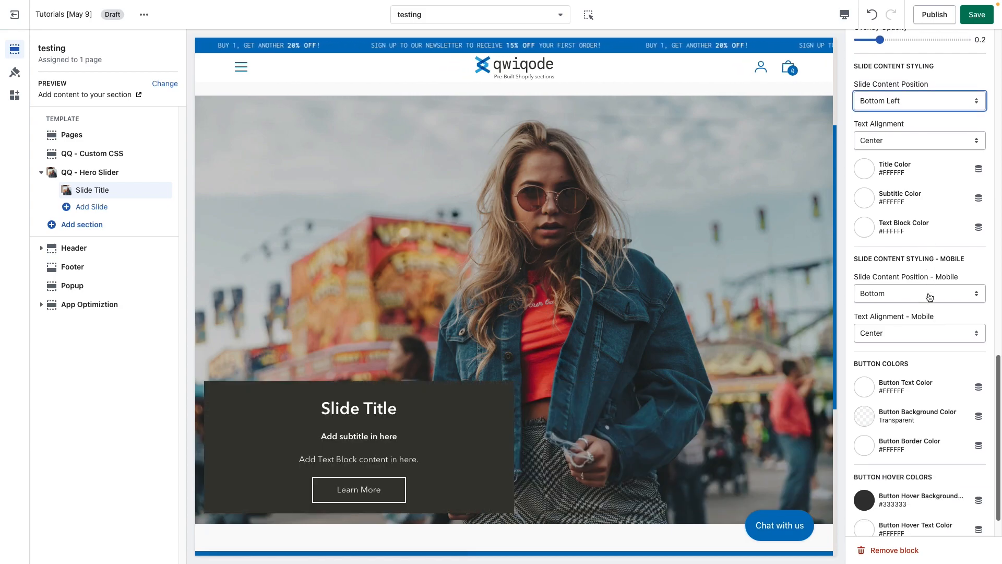
left_click(844, 14)
left_click(869, 38)
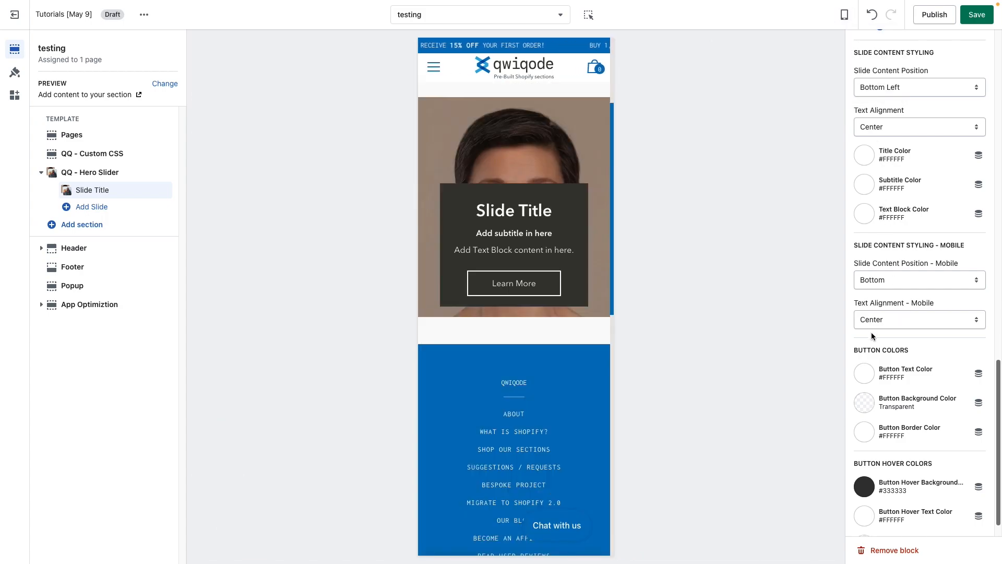
Try Left as the slide's mobile text alignment and return it to Center.
left_click(916, 318)
left_click(917, 309)
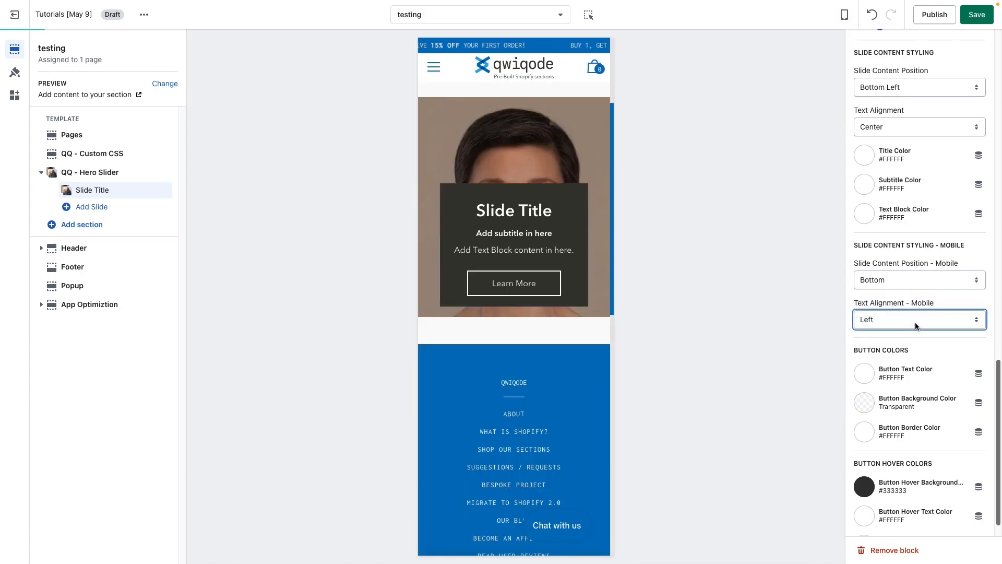
left_click(917, 325)
left_click(914, 333)
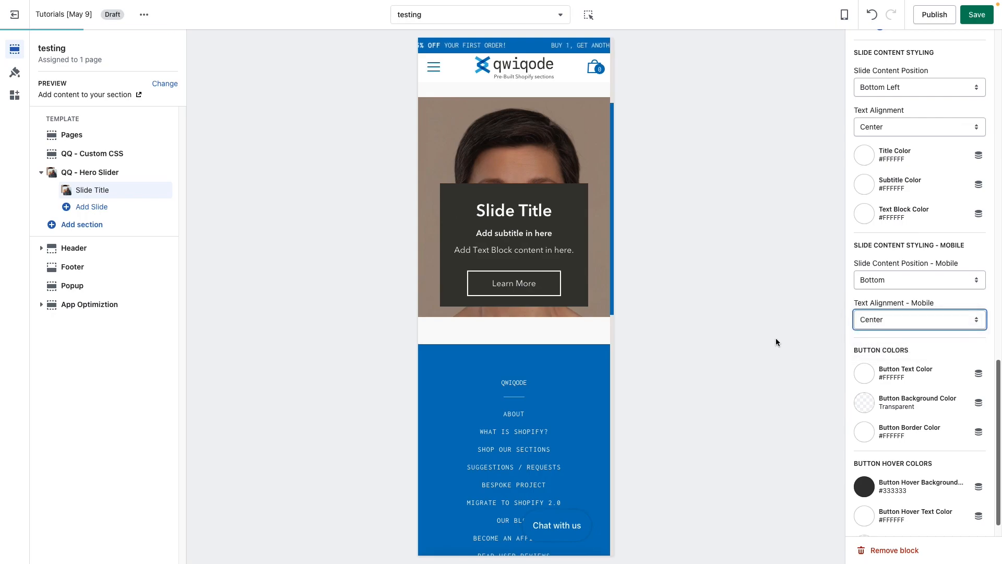
Try Top as the mobile slide content position, set it to Center, and return the preview to desktop.
left_click(917, 279)
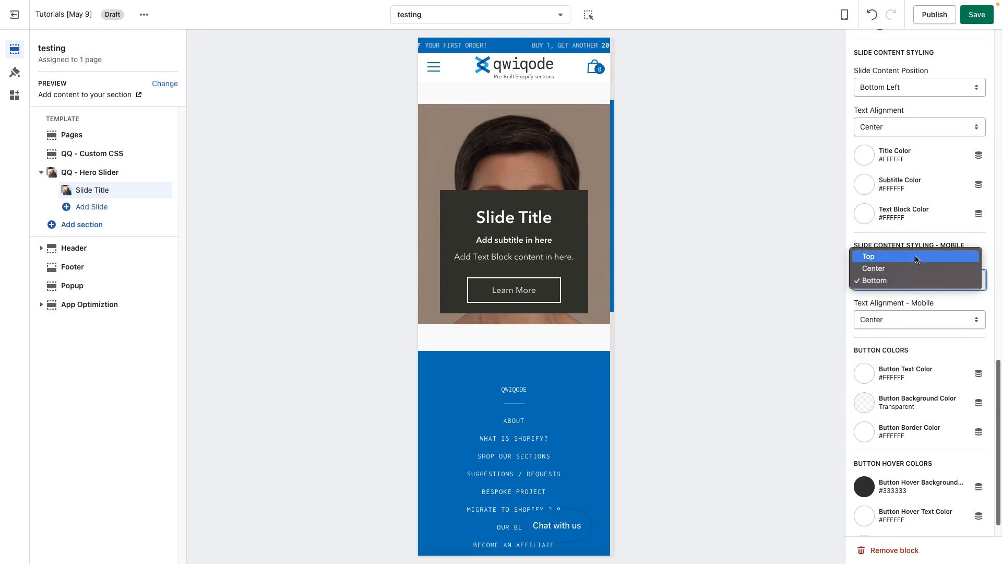
left_click(915, 257)
left_click(913, 277)
key("Escape")
left_click(915, 290)
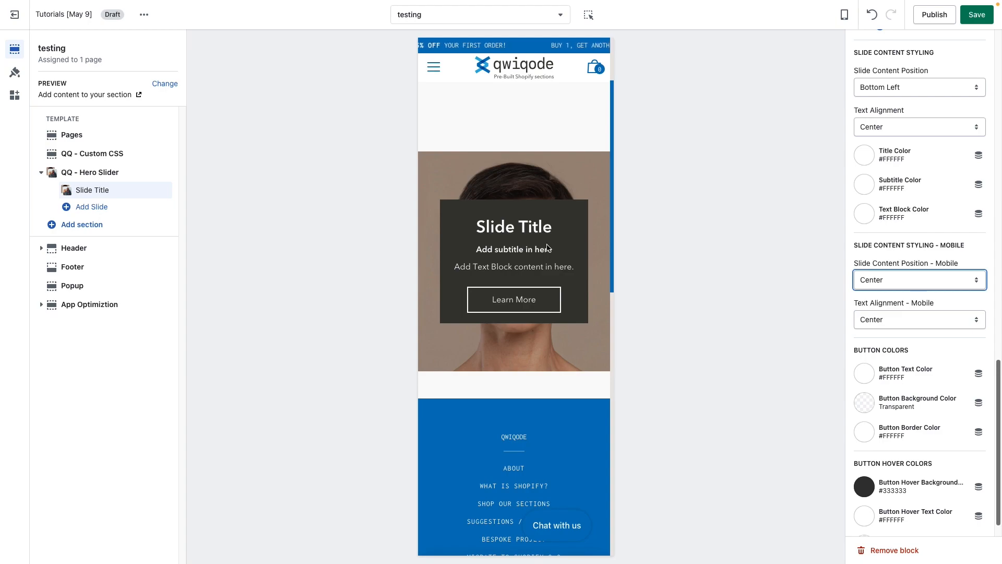
left_click(927, 303)
left_click(938, 300)
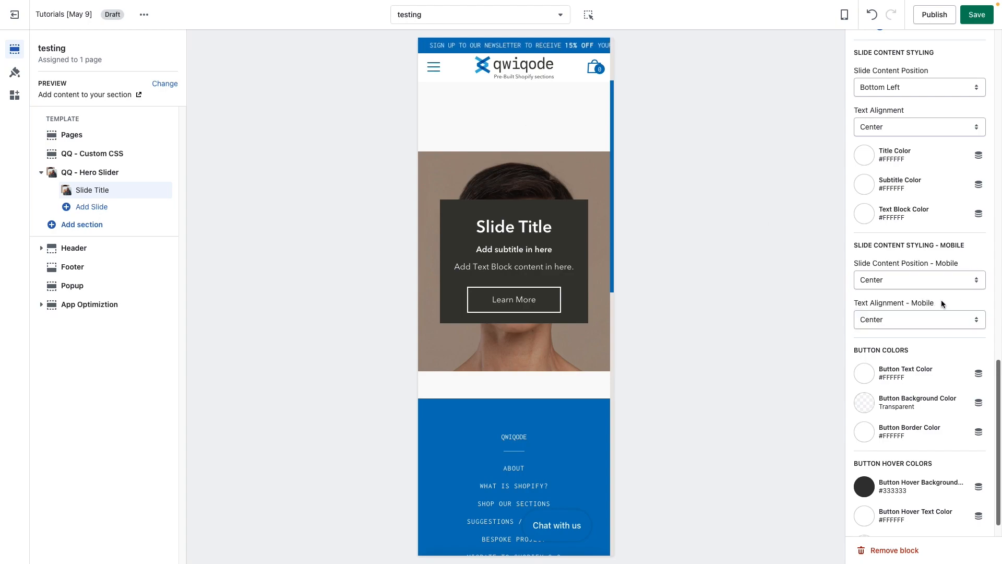
left_click(844, 15)
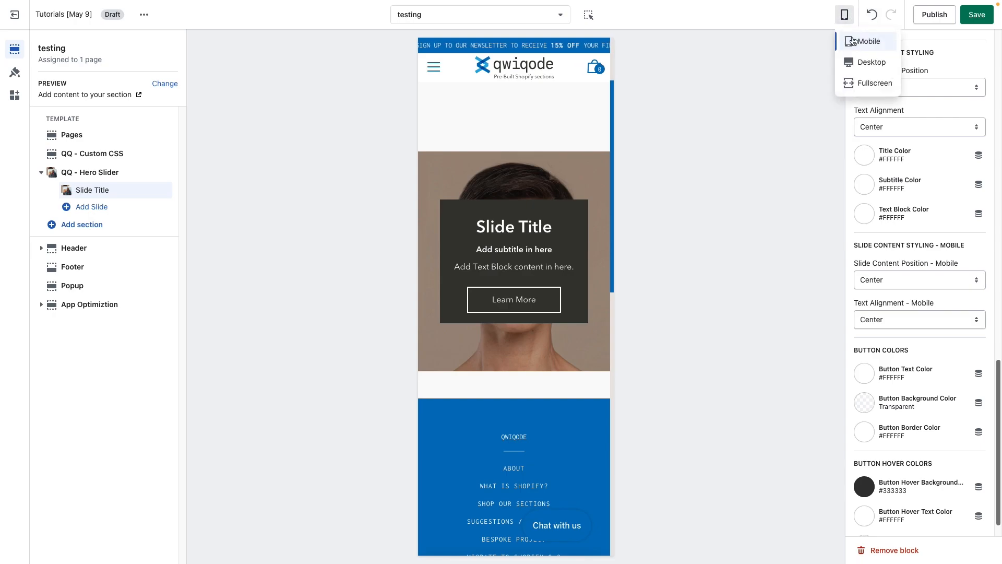
left_click(870, 62)
Set the slide button's hover border color to the red #E62525.
scroll(918, 334, "down", 1)
scroll(439, 436, "down", 3)
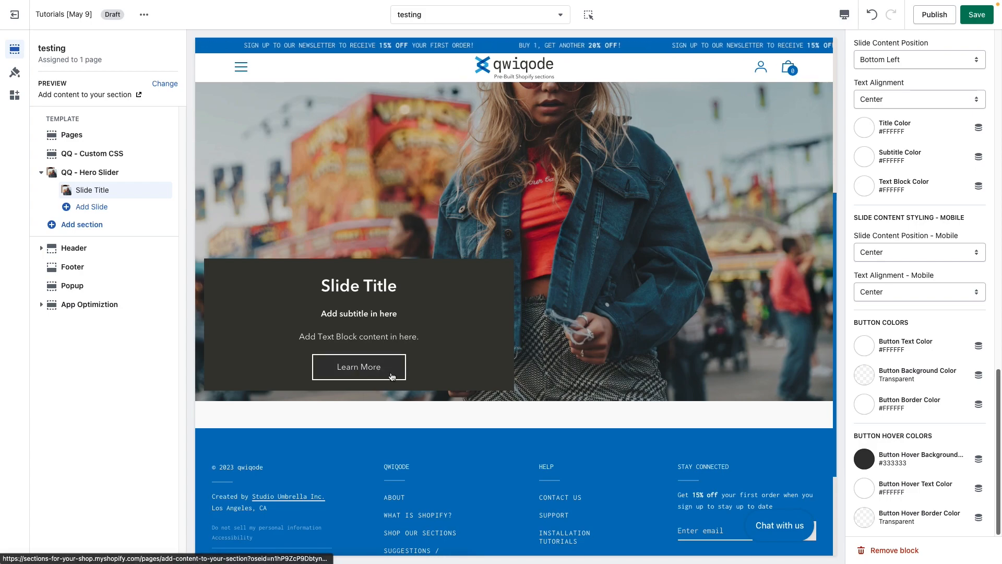
left_click(865, 522)
left_click(931, 528)
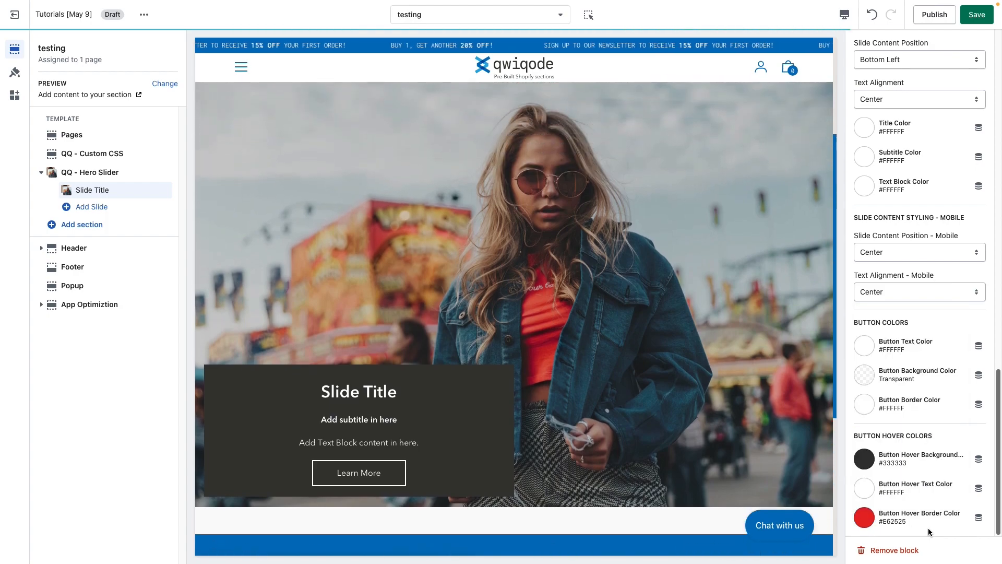
Try #E62525 as the button's hover text color and return it to white, #FFFFFF.
left_click(864, 491)
left_click(865, 445)
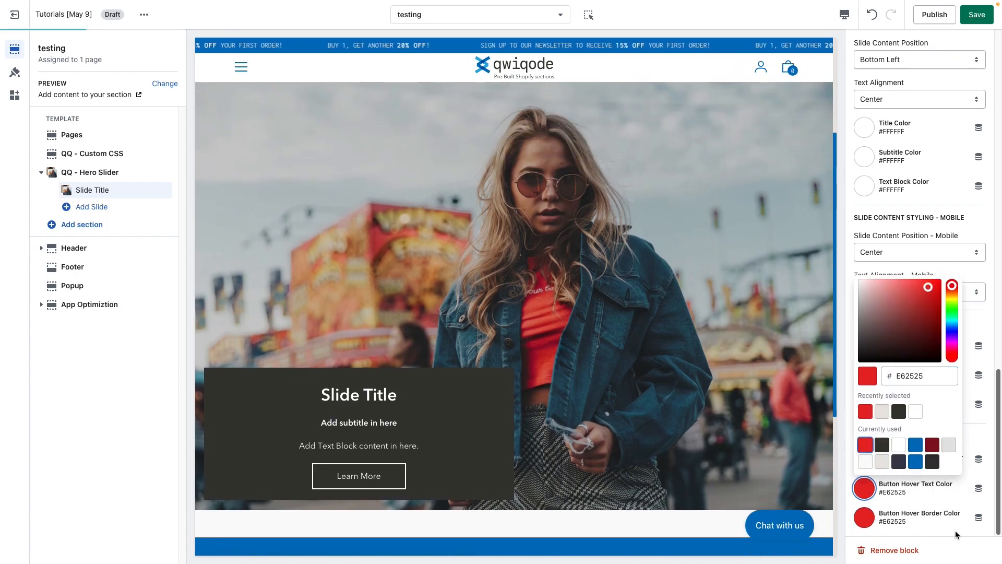
left_click(895, 445)
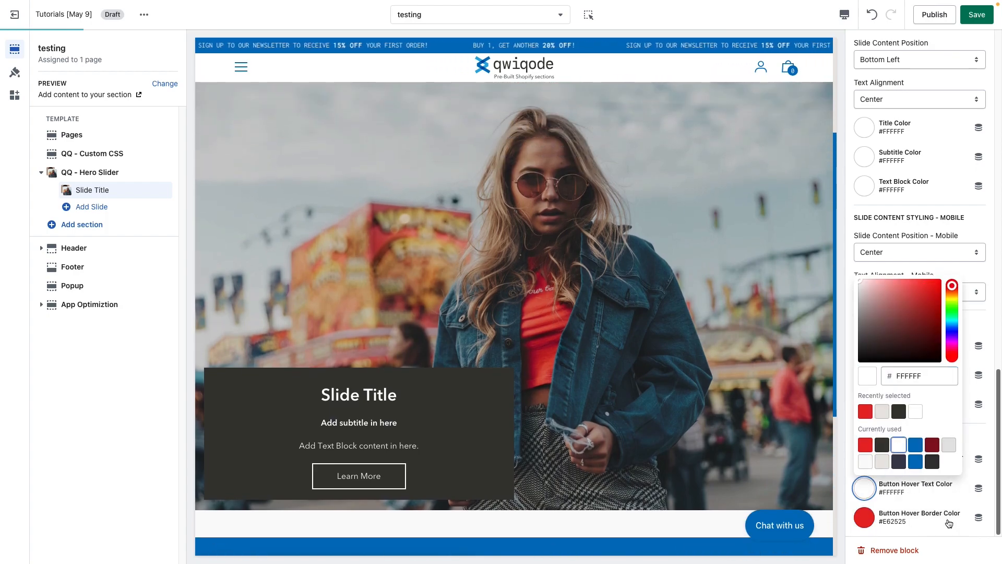
left_click(949, 524)
left_click(949, 528)
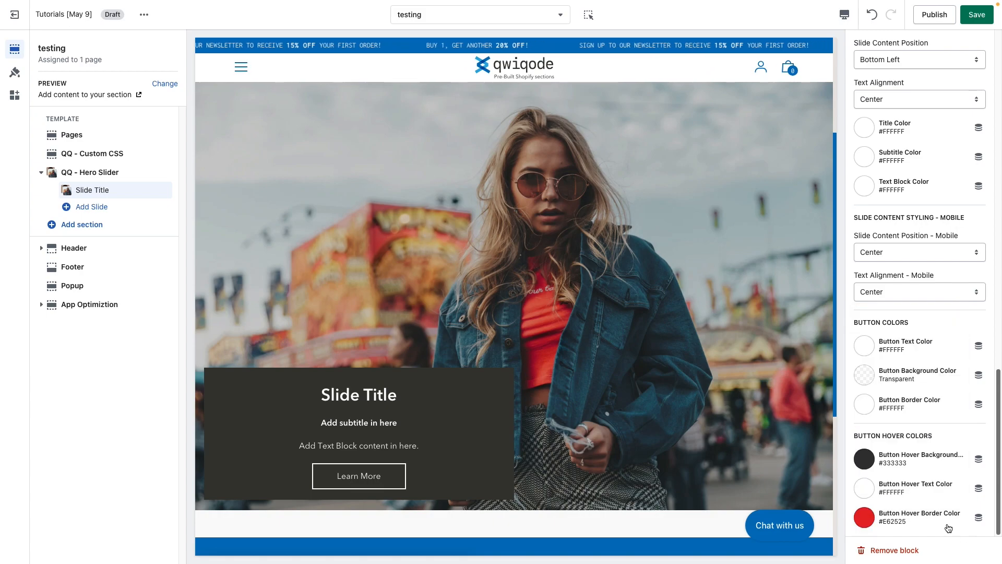
Set the slide button's hover background color to the red #E62525.
left_click(865, 459)
left_click(883, 416)
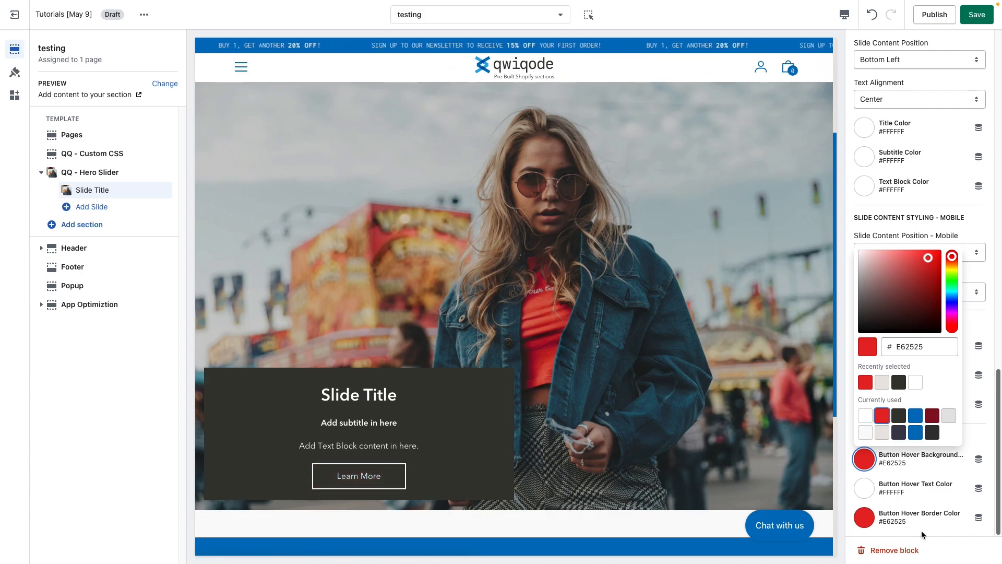
left_click(939, 528)
Add a new blank slide to the QQ - Hero Slider section and remove it again.
scroll(940, 529, "up", 15)
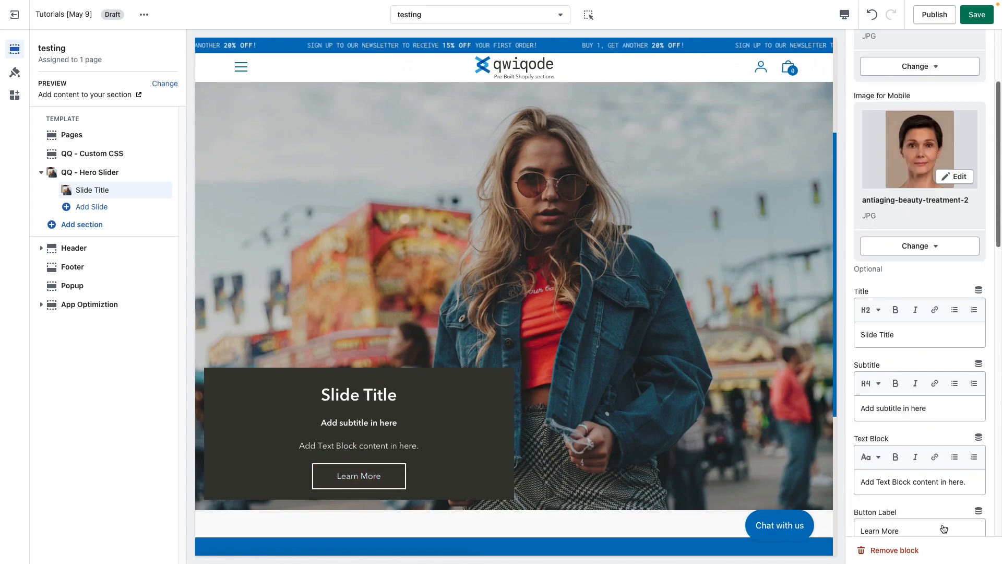
scroll(942, 522, "up", 3)
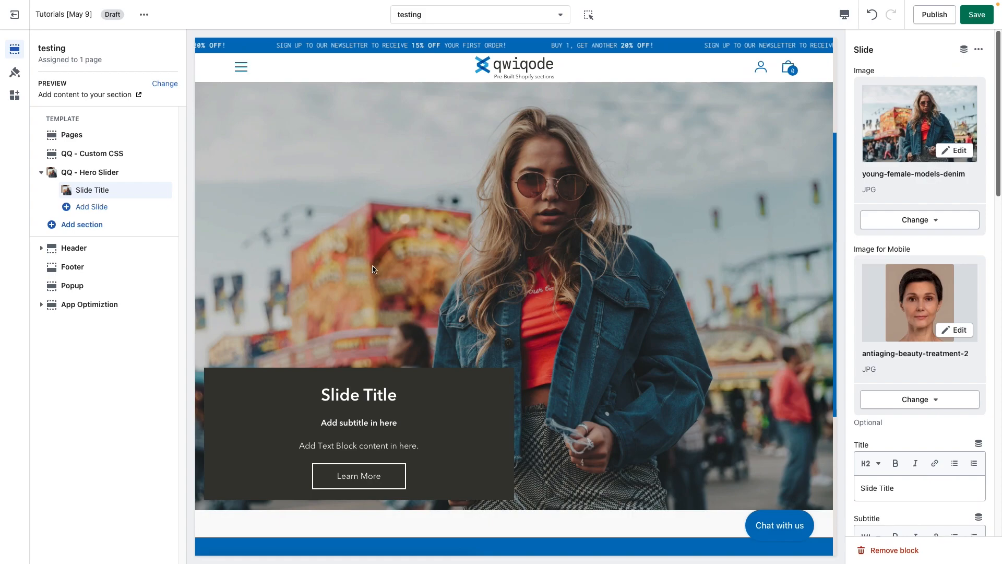
left_click(97, 206)
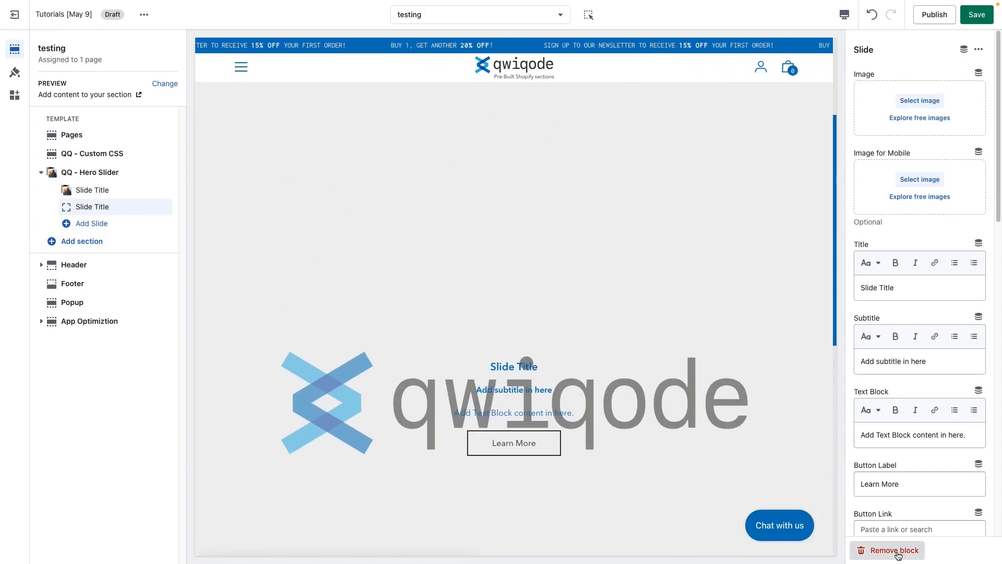
left_click(898, 555)
Duplicate the configured slide and change the copy's title to "Slide Title 2".
left_click(91, 190)
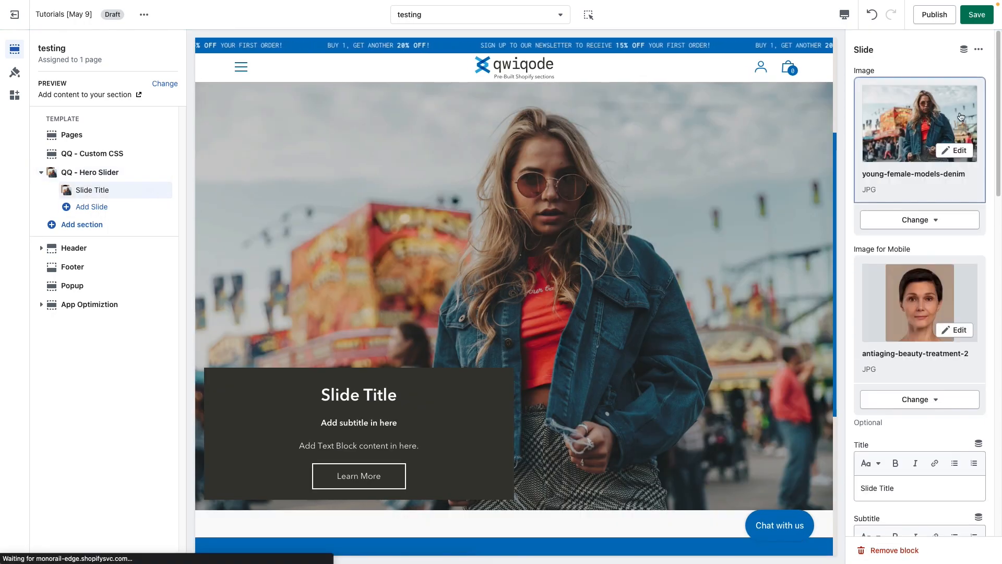
left_click(979, 49)
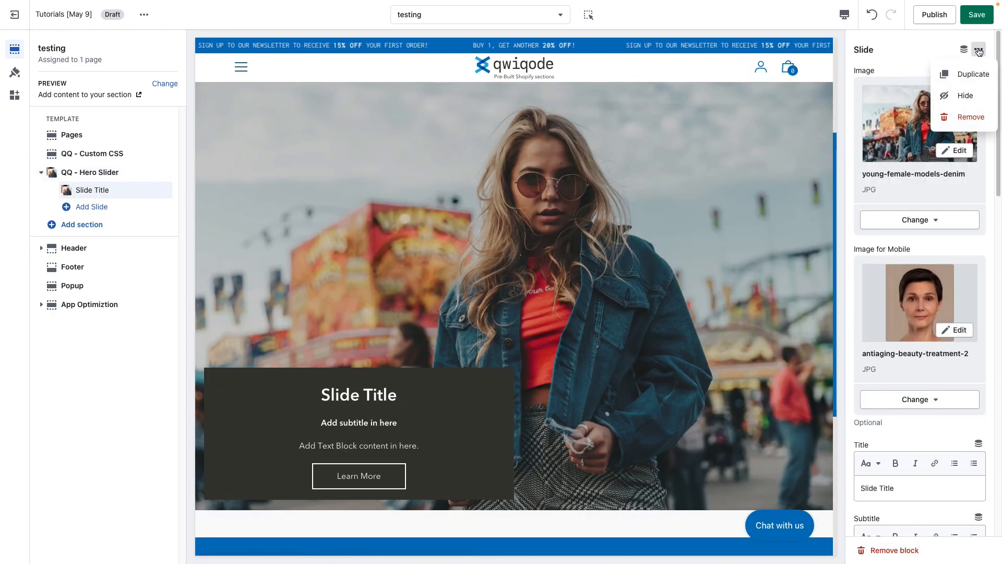
left_click(974, 74)
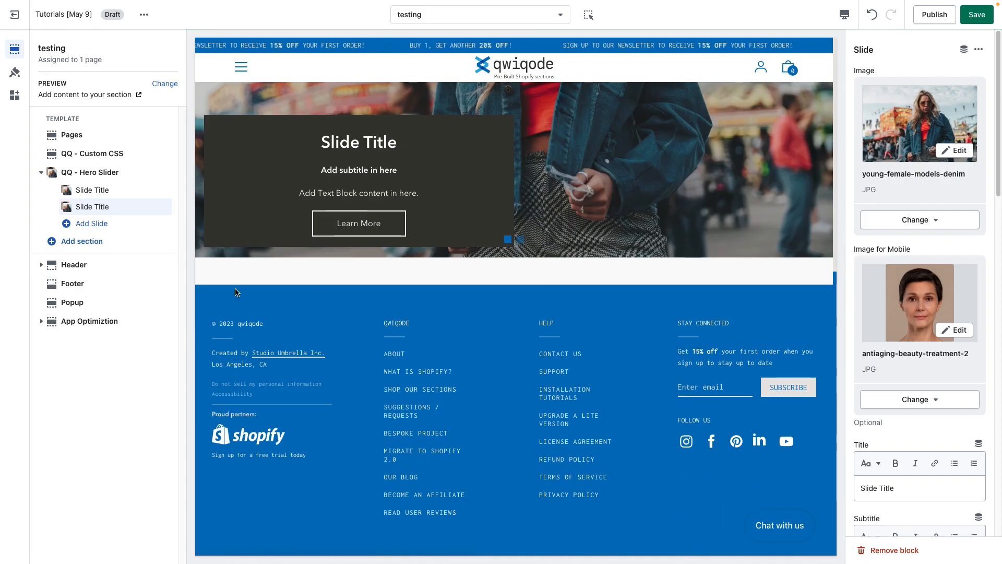
scroll(887, 449, "down", 1)
left_click(914, 454)
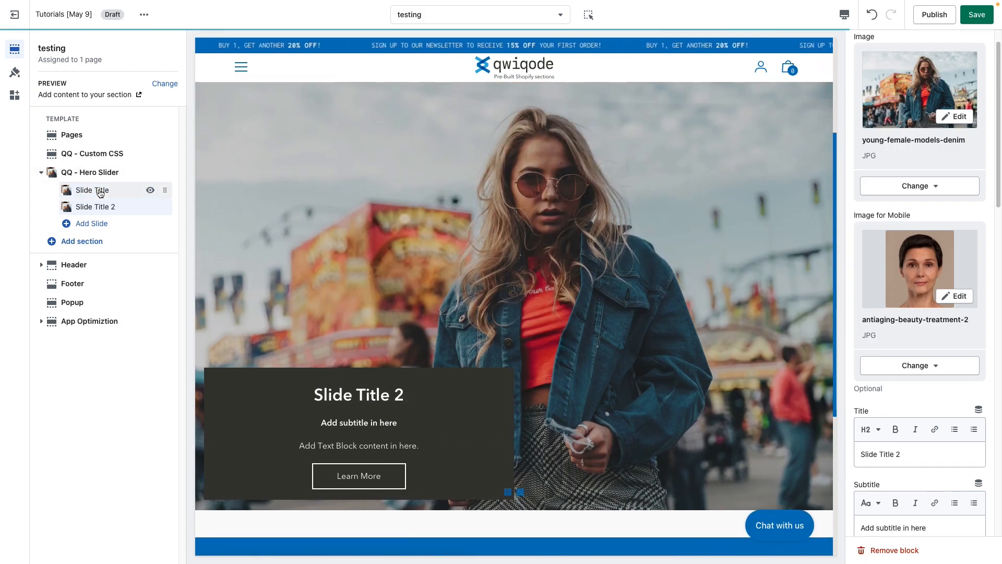
Hide the Slide Title 2 slide, open the QQ - Hero Slider section's settings and make the slide visible again.
left_click(100, 191)
left_click(101, 208)
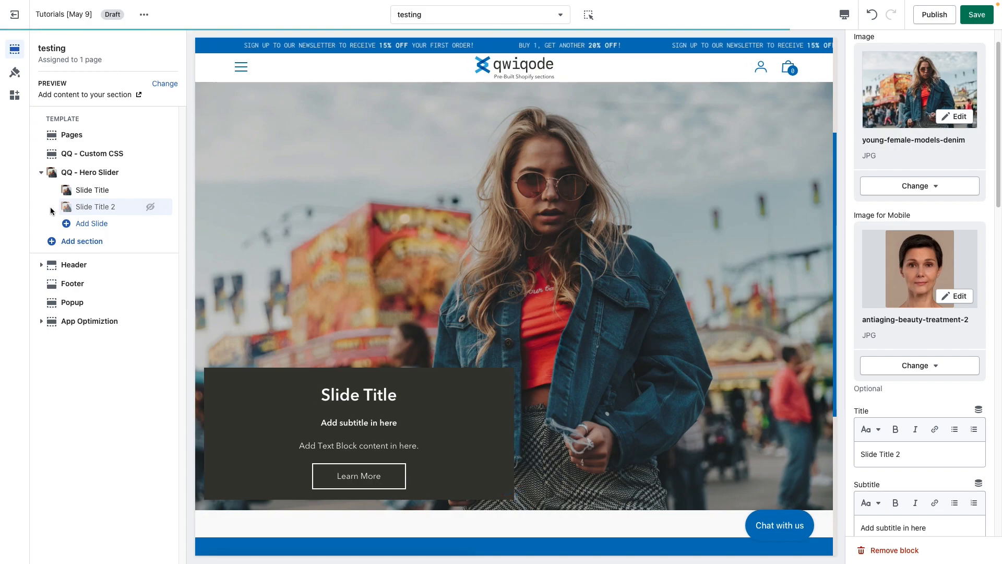
left_click(94, 174)
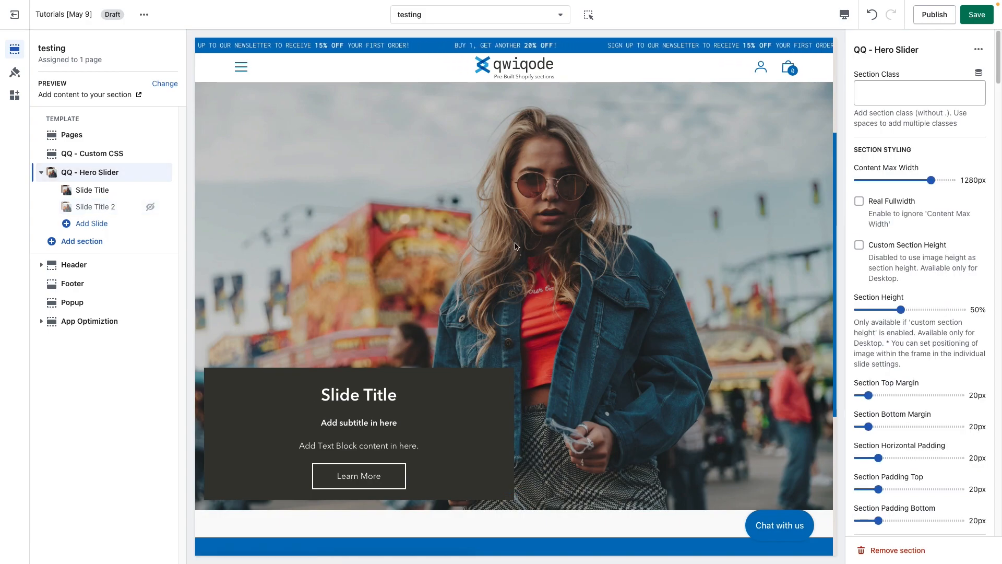
left_click(151, 207)
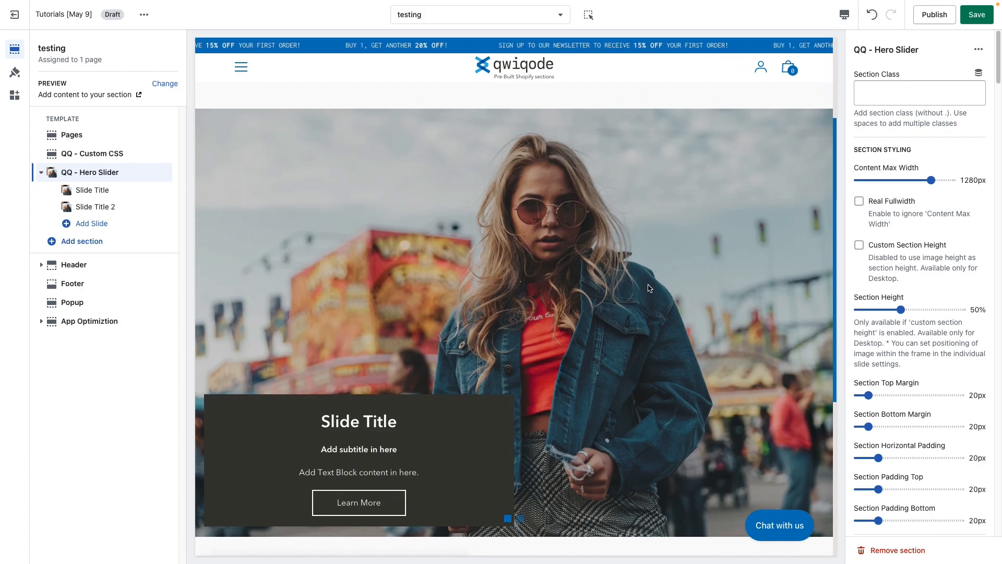
Preview a Content Max Width of 840px in fullscreen and return the width to 1280px in the desktop preview.
left_click_drag(931, 180, 888, 180)
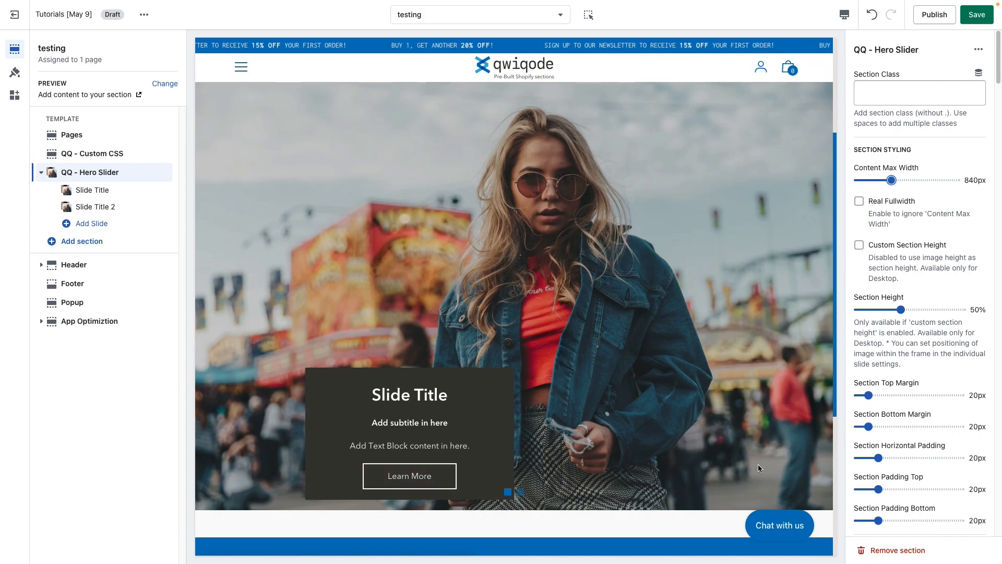
scroll(759, 428, "up", 3)
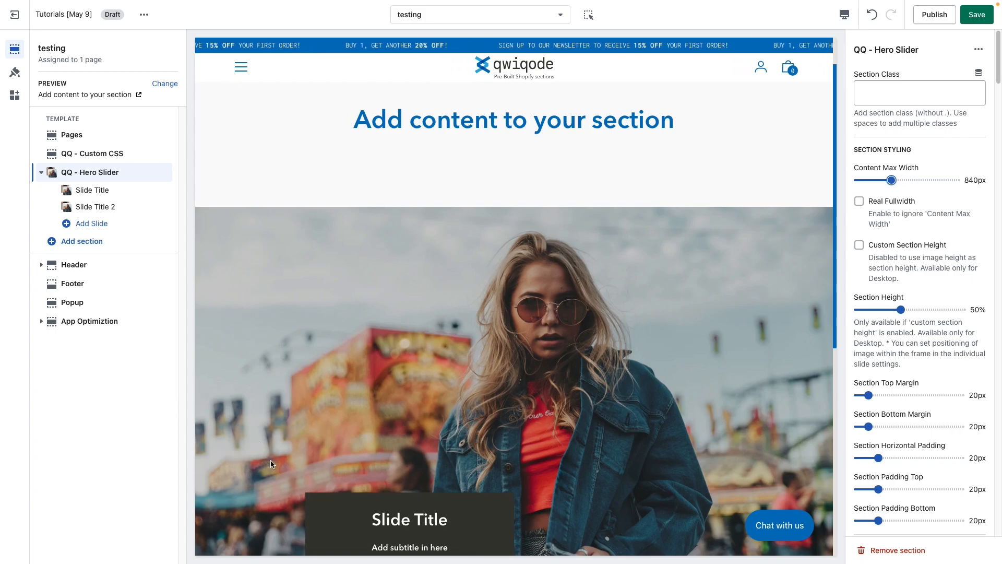
left_click(844, 14)
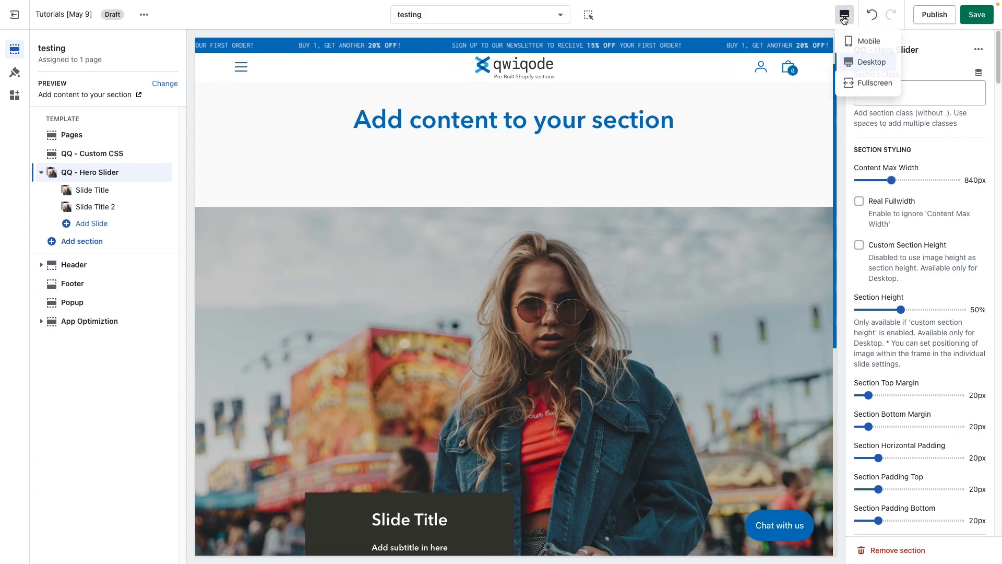
left_click(873, 83)
scroll(432, 389, "down", 8)
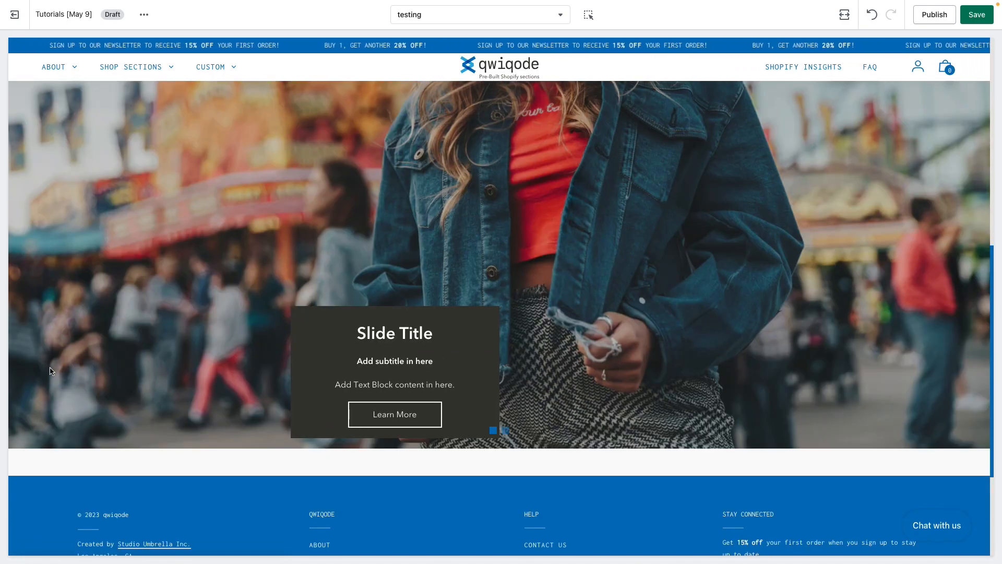
left_click(844, 14)
left_click(870, 62)
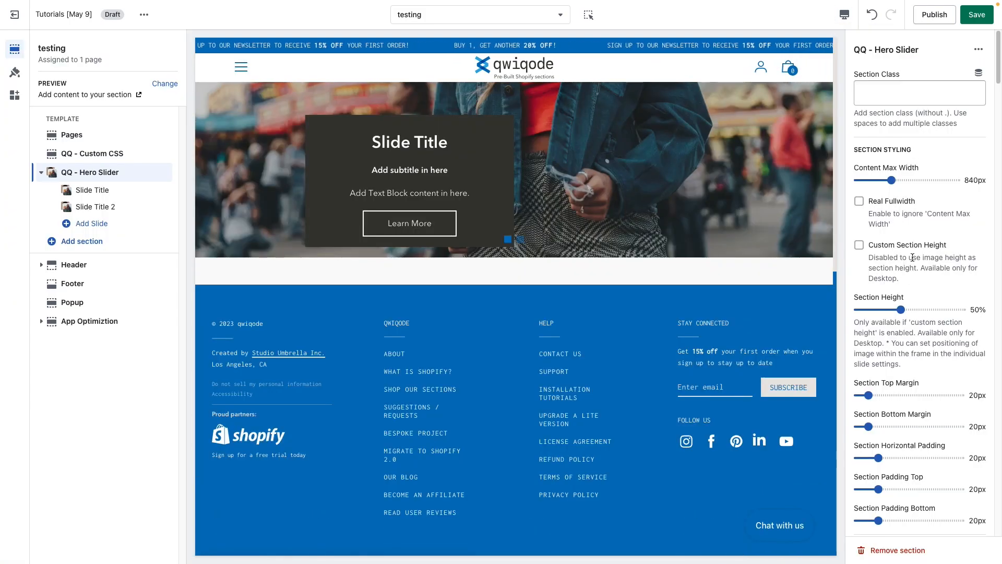
left_click(931, 180)
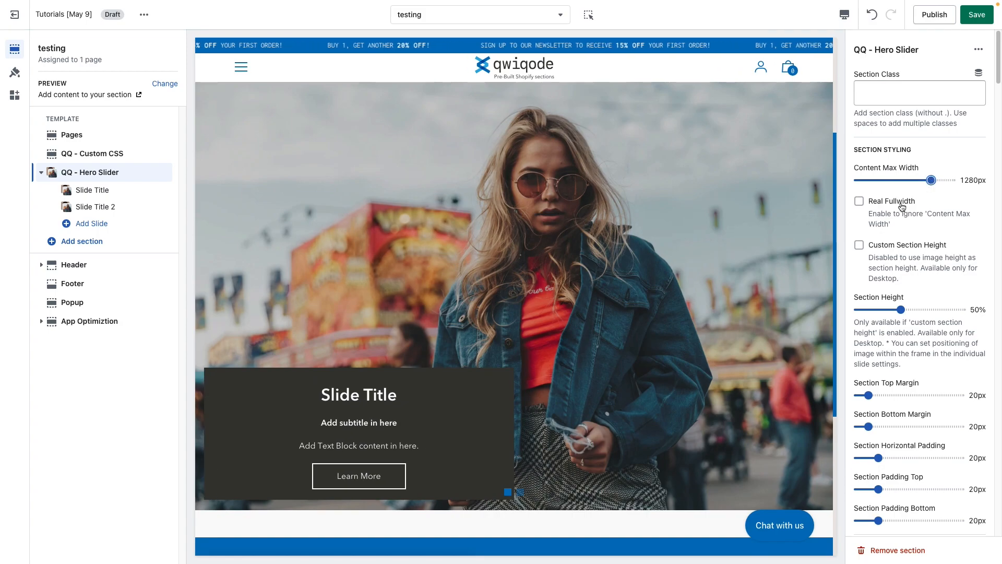
Enable Real Fullwidth for the section and check it in the fullscreen preview before returning to the desktop preview.
left_click(901, 204)
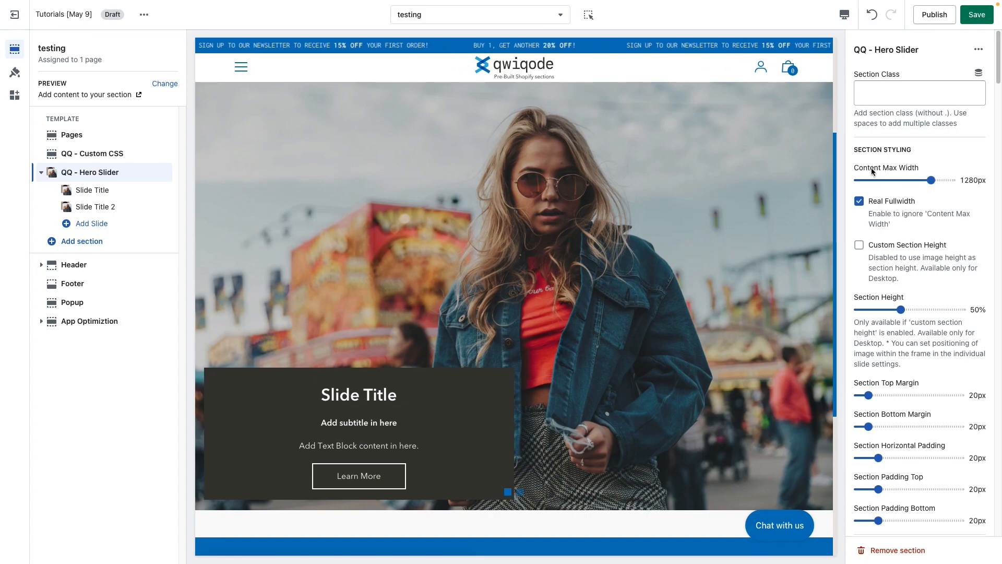
left_click(845, 14)
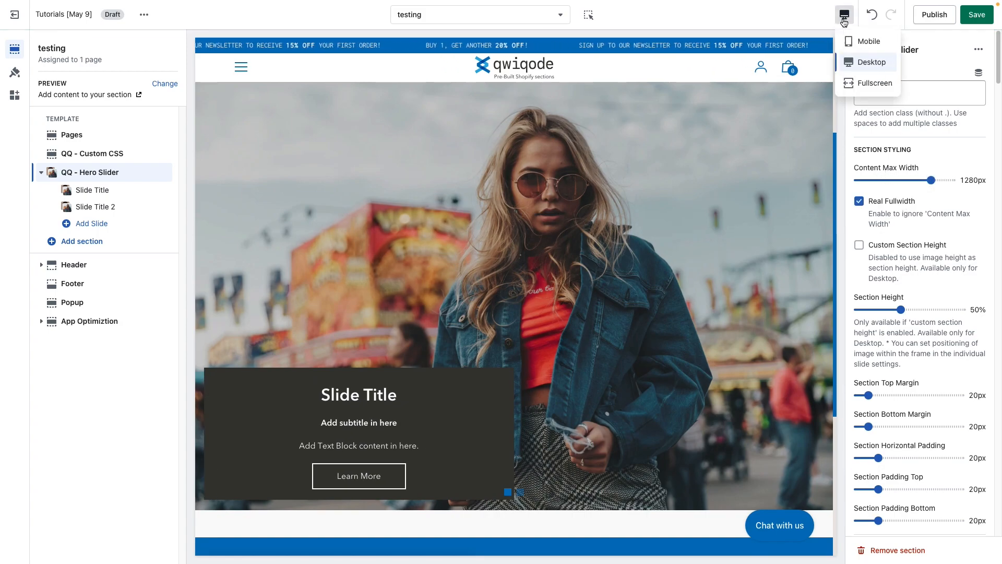
left_click(856, 82)
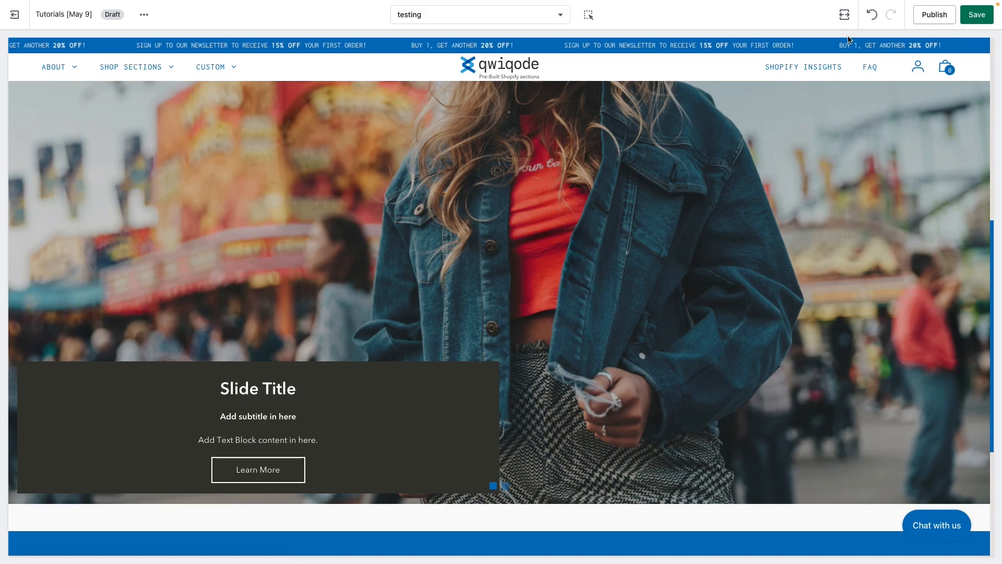
left_click(845, 14)
left_click(871, 63)
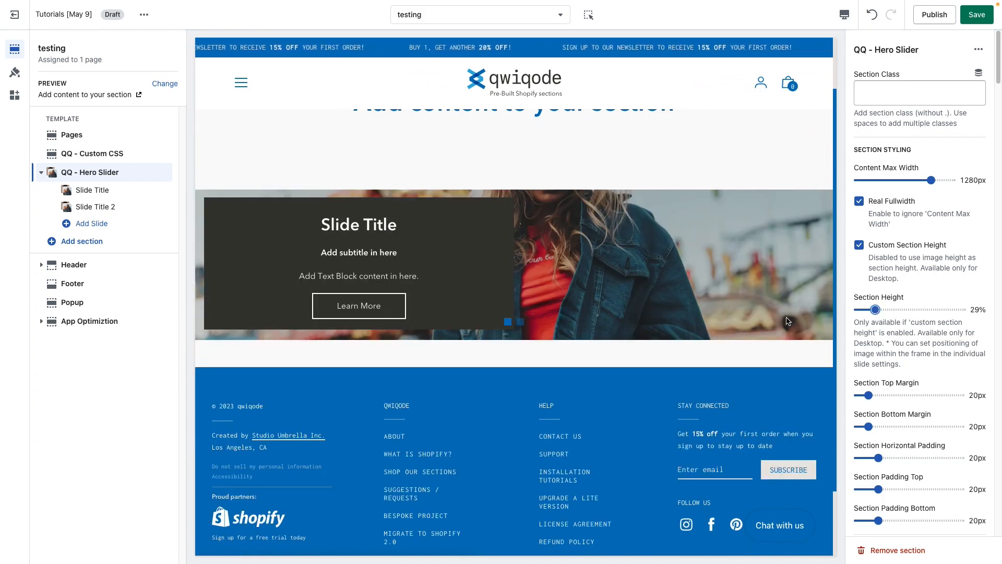
Enable Custom Section Height for the hero slider and set the Section Height to 57%.
left_click(937, 310)
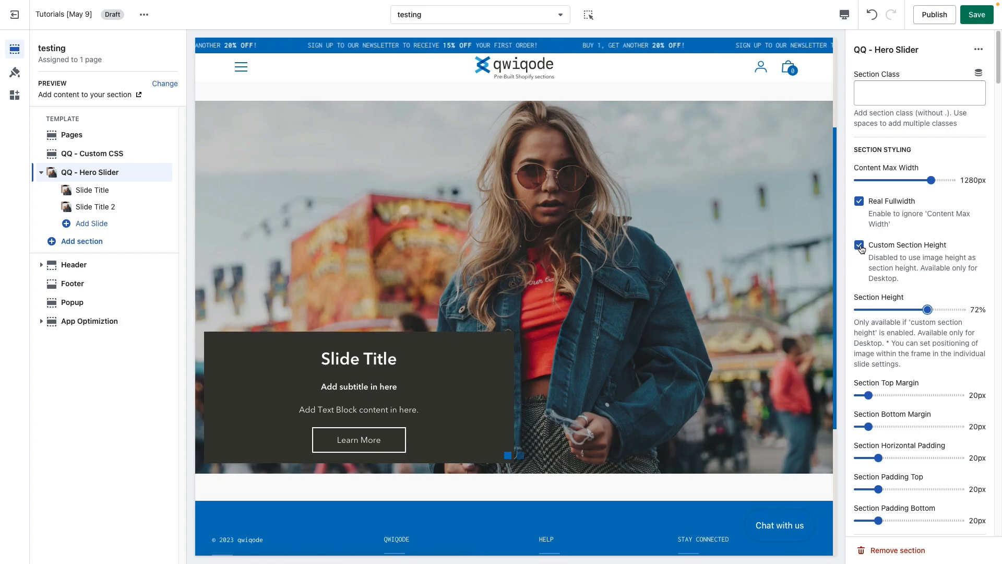
scroll(695, 344, "up", 1)
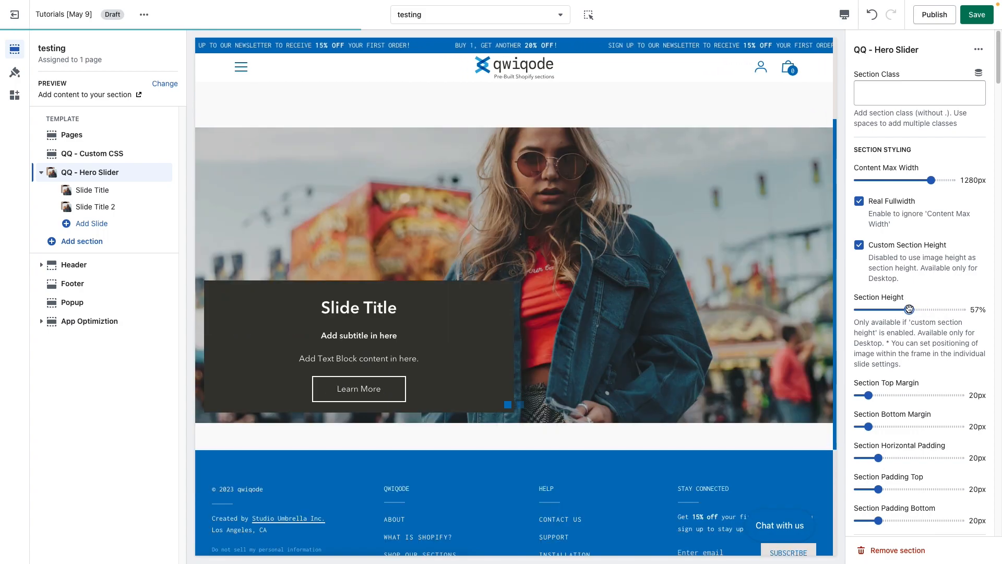
scroll(595, 320, "up", 1)
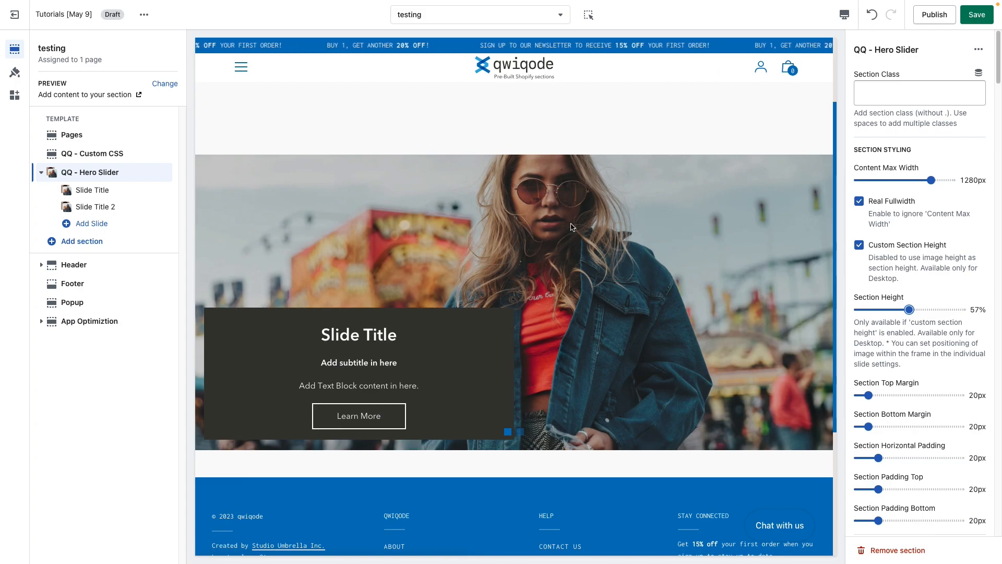
Try the Top and Bottom image positions on the Slide Title slide and return it to Center.
left_click(86, 190)
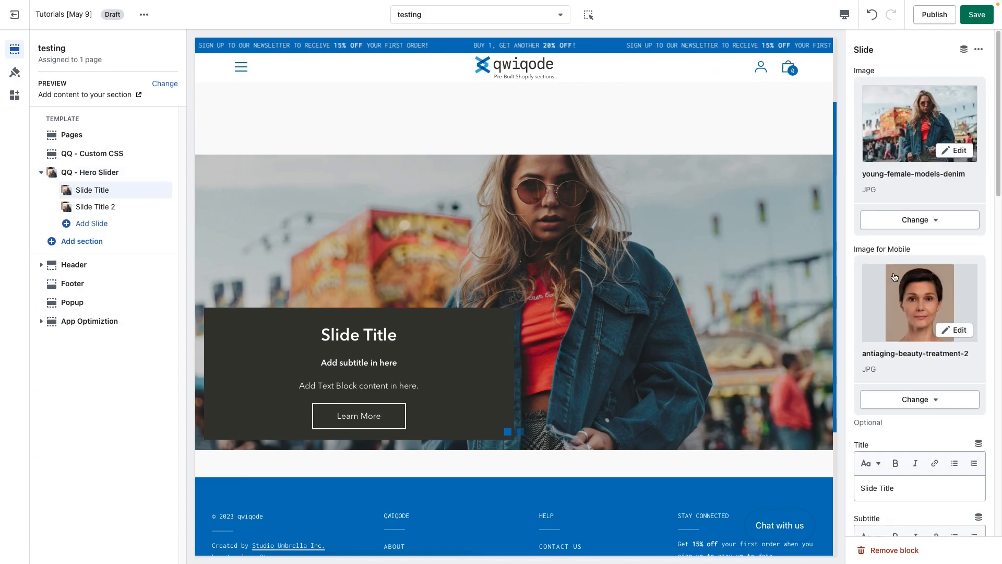
scroll(931, 434, "down", 10)
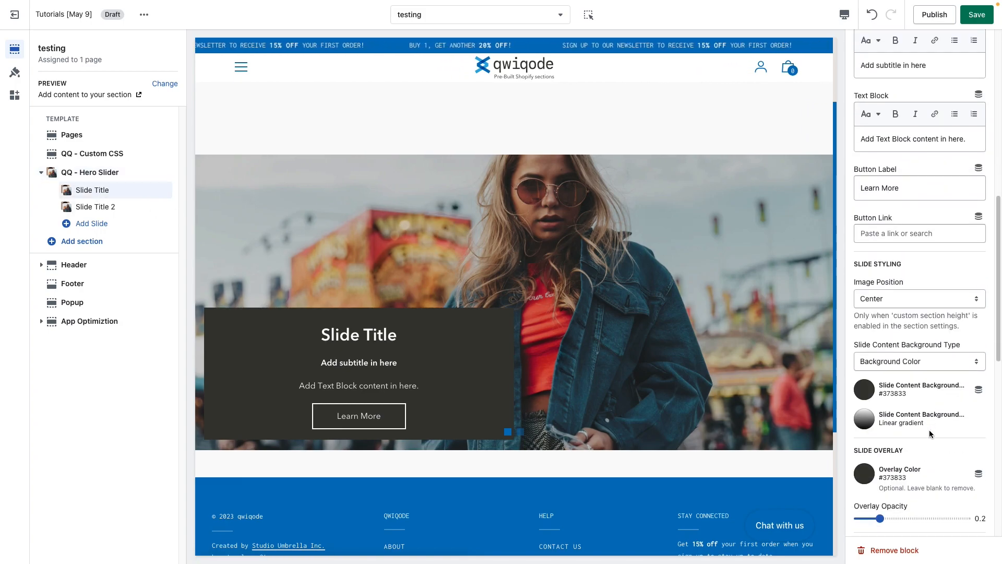
left_click(905, 299)
left_click(905, 287)
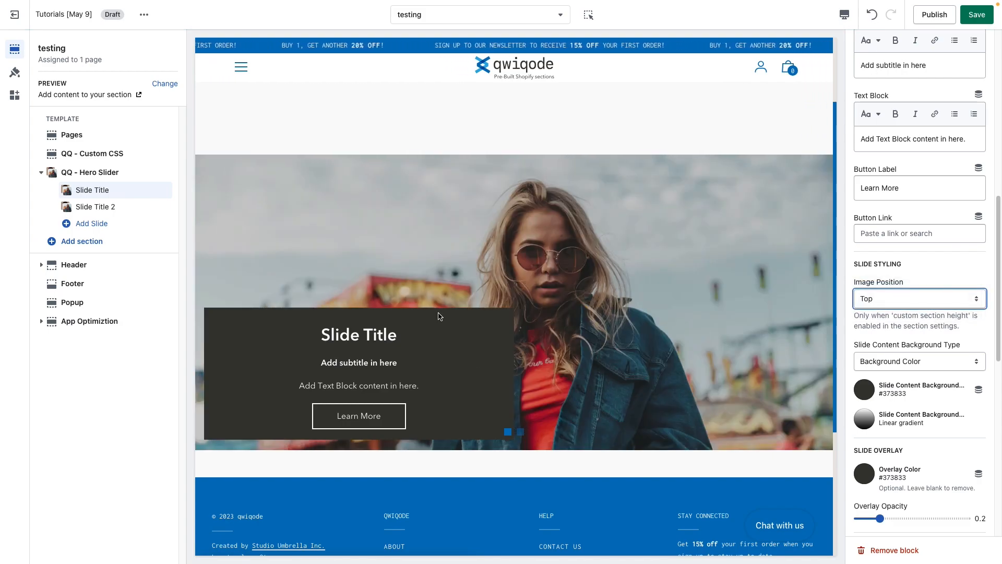
left_click(915, 298)
left_click(910, 320)
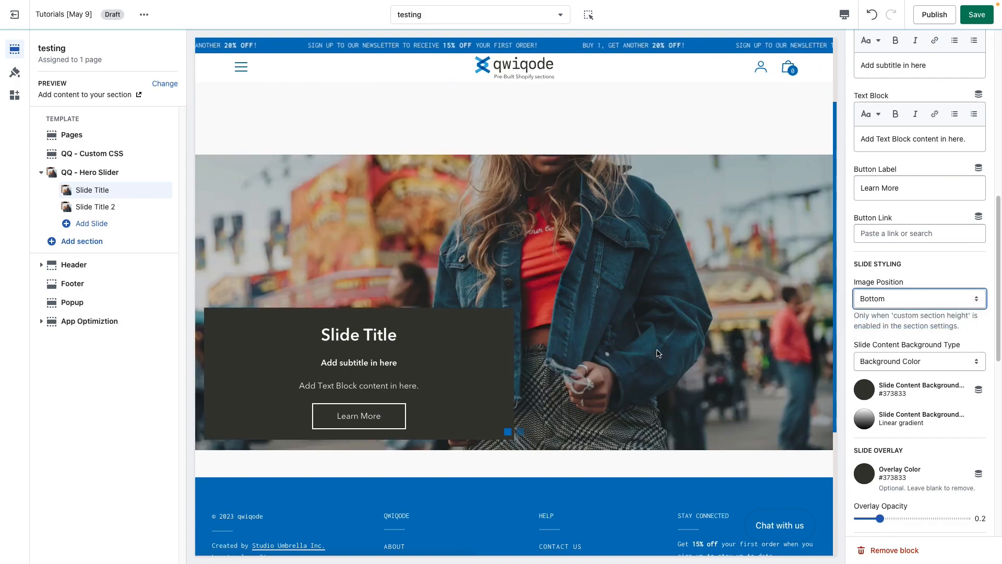
left_click(899, 298)
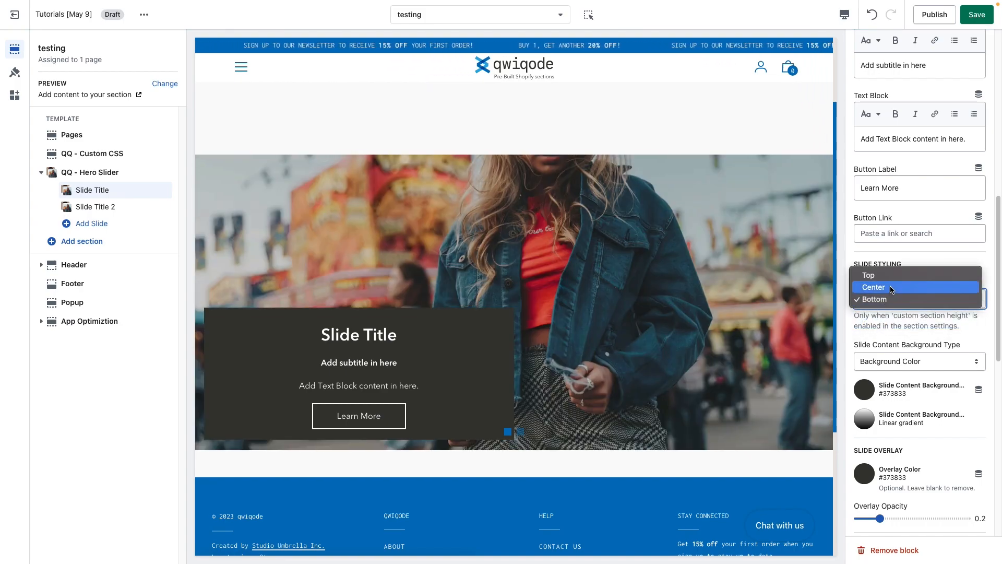
left_click(891, 288)
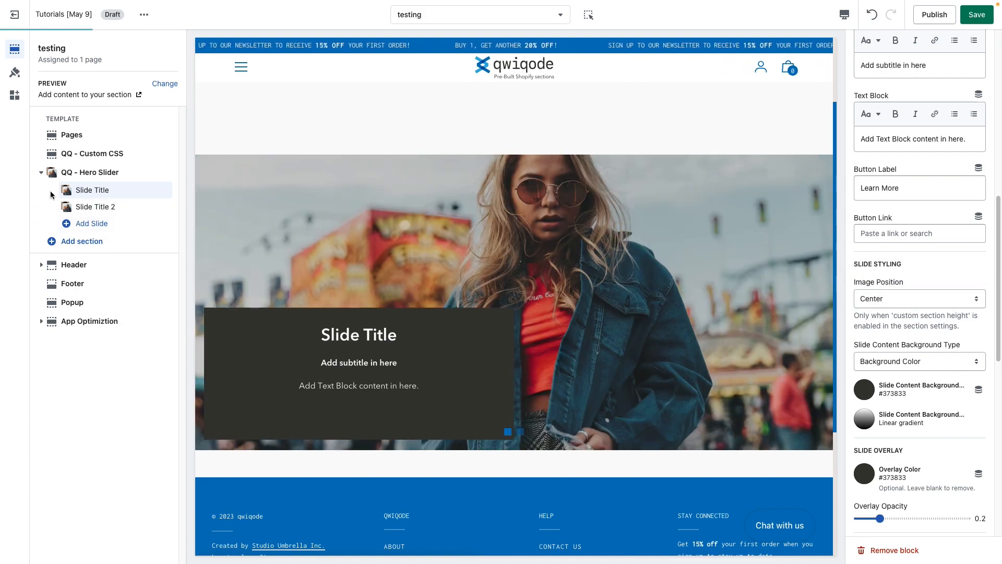
Turn off Custom Section Height in the QQ - Hero Slider section's settings.
left_click(94, 172)
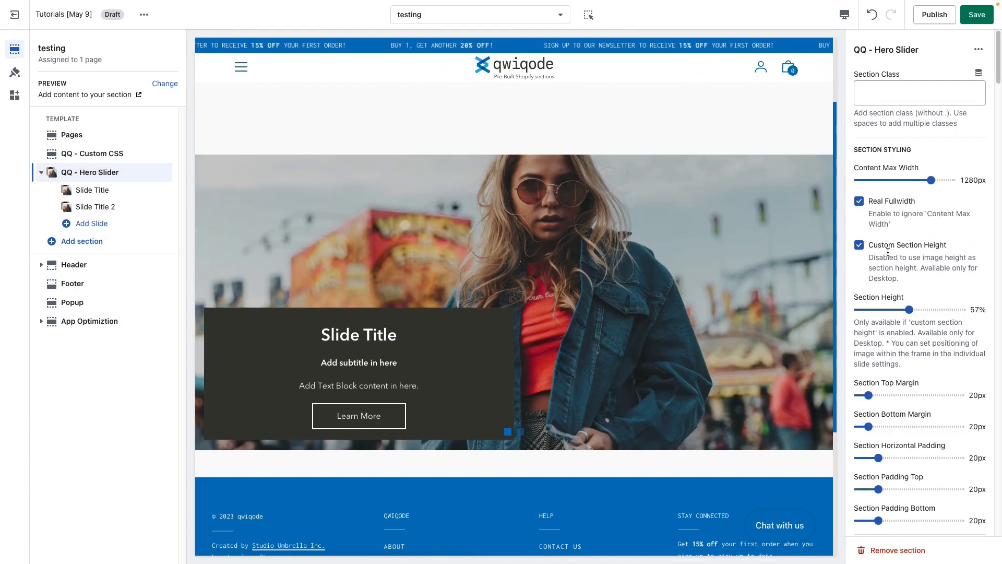
left_click(859, 245)
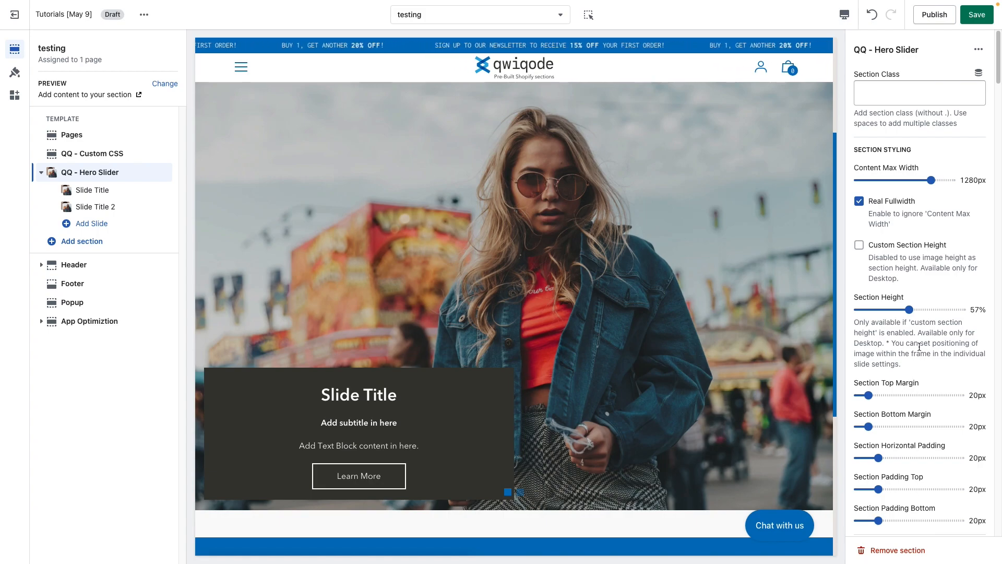
Set the Section Bottom Margin to 100px and the Section Top Margin to 105px.
scroll(919, 347, "down", 2)
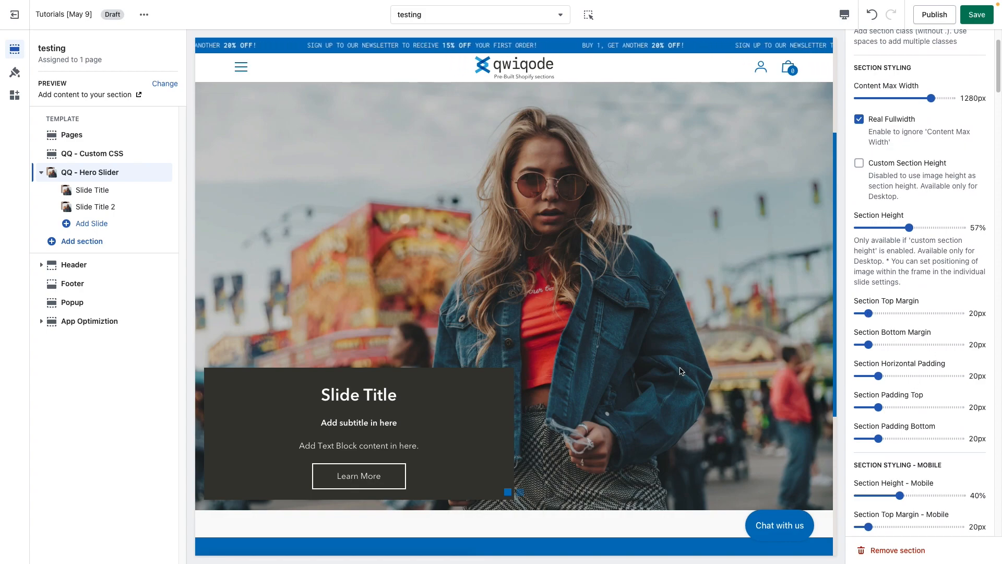
scroll(680, 372, "up", 3)
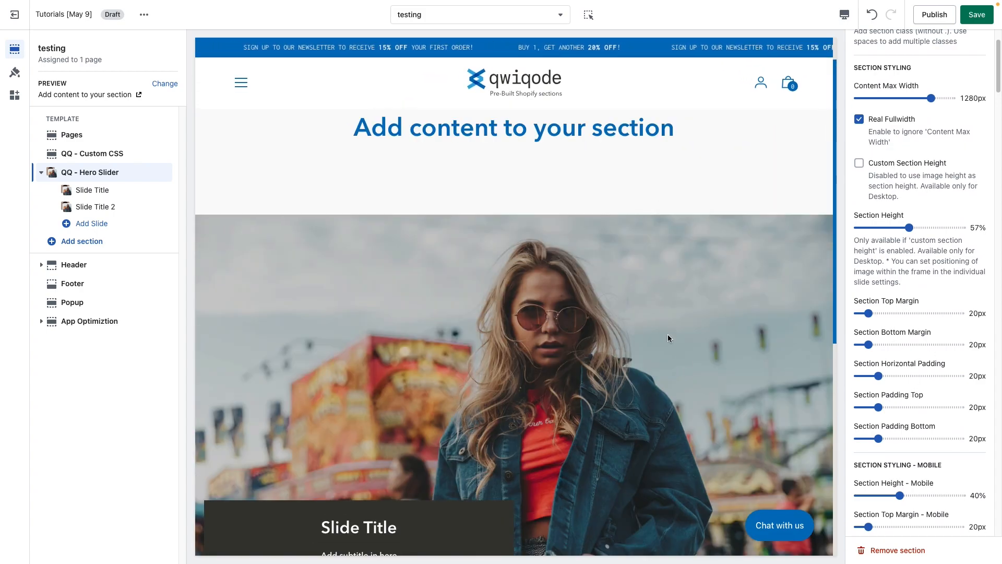
scroll(668, 337, "down", 5)
scroll(667, 386, "up", 4)
scroll(669, 385, "down", 2)
scroll(669, 385, "up", 2)
scroll(678, 382, "down", 3)
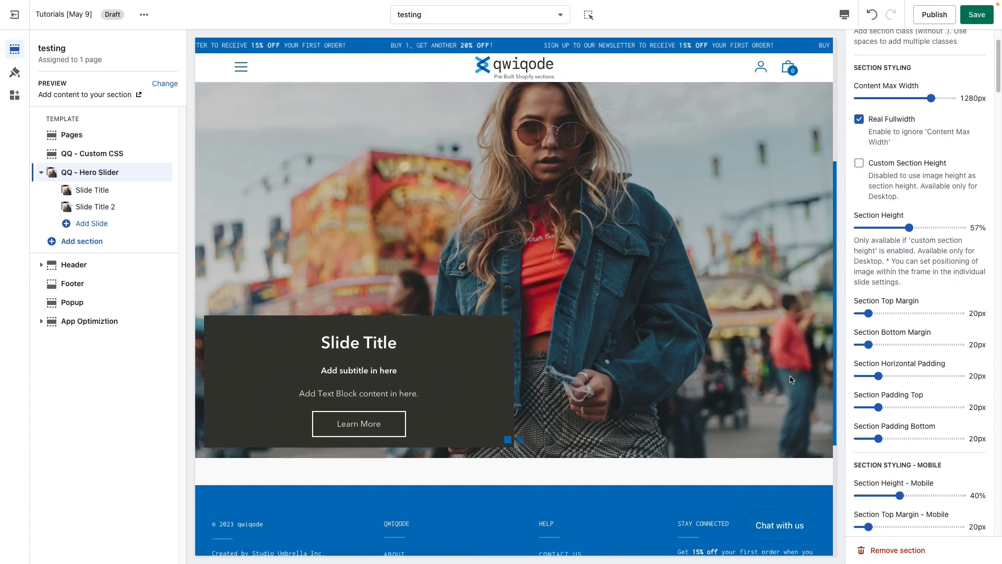
left_click(904, 345)
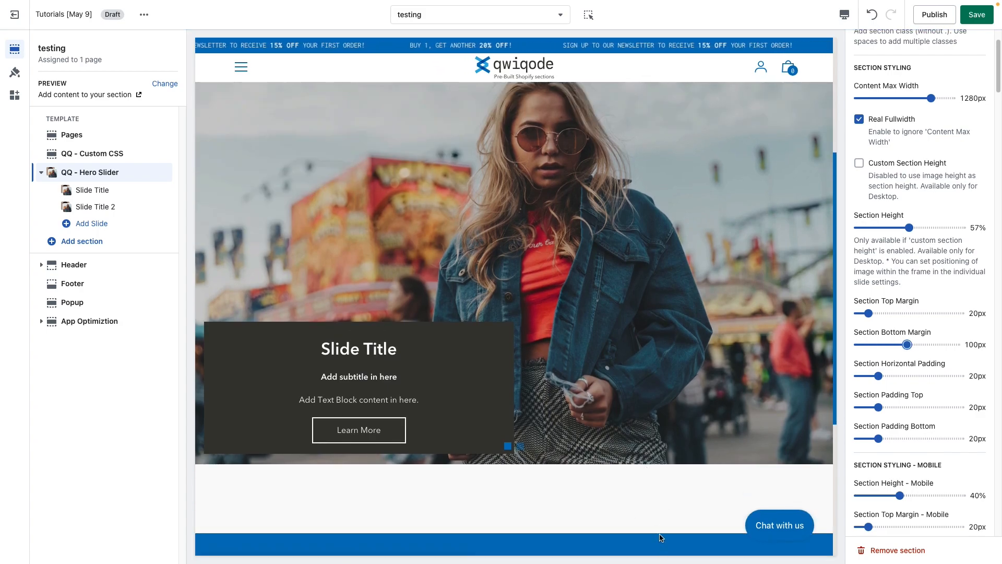
scroll(659, 533, "down", 3)
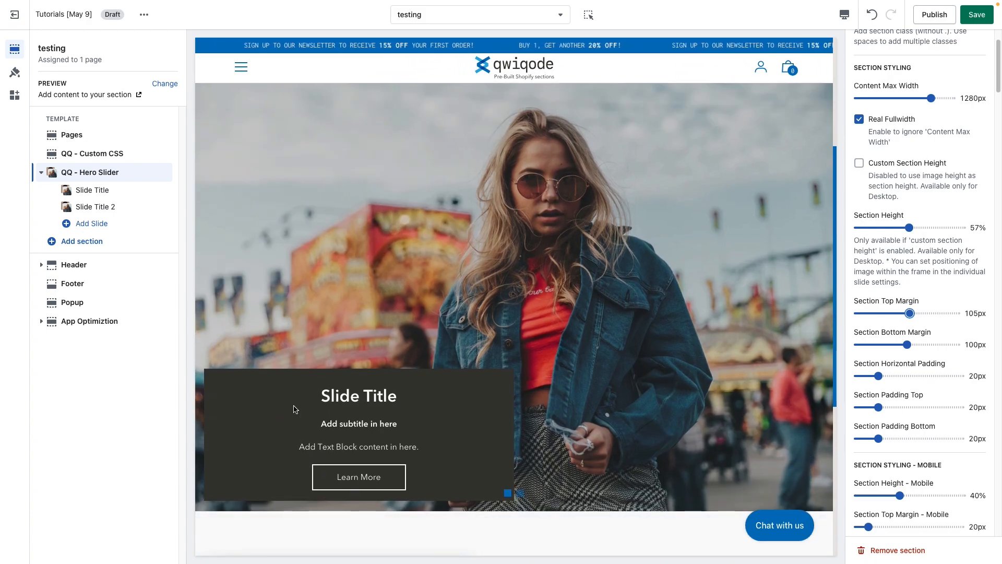
Try Section Horizontal Padding at 65px, 20px and 0px, and Section Padding Bottom at 60px and 0px.
left_click(926, 376)
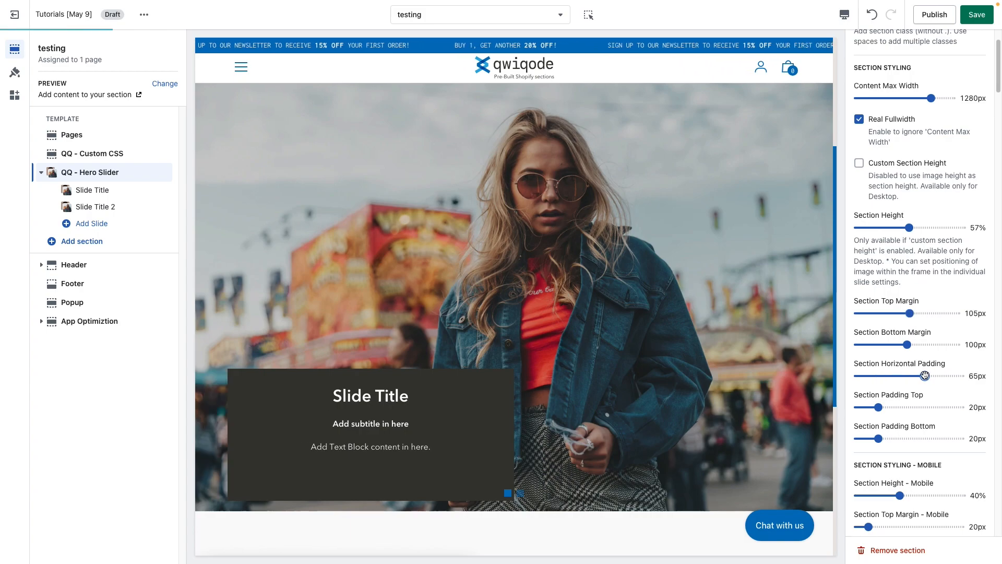
left_click_drag(901, 376, 834, 376)
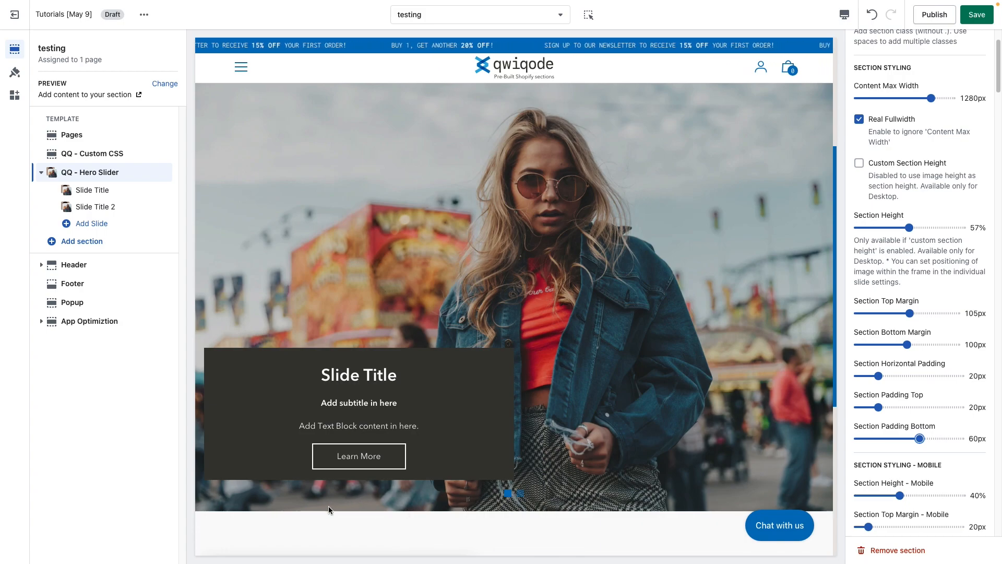
left_click_drag(913, 441, 858, 438)
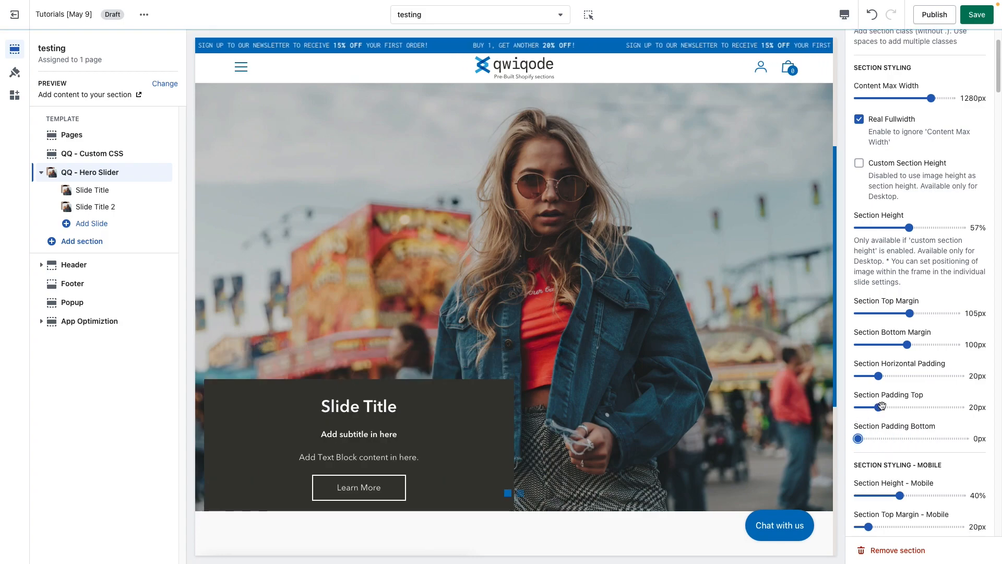
left_click_drag(879, 376, 858, 376)
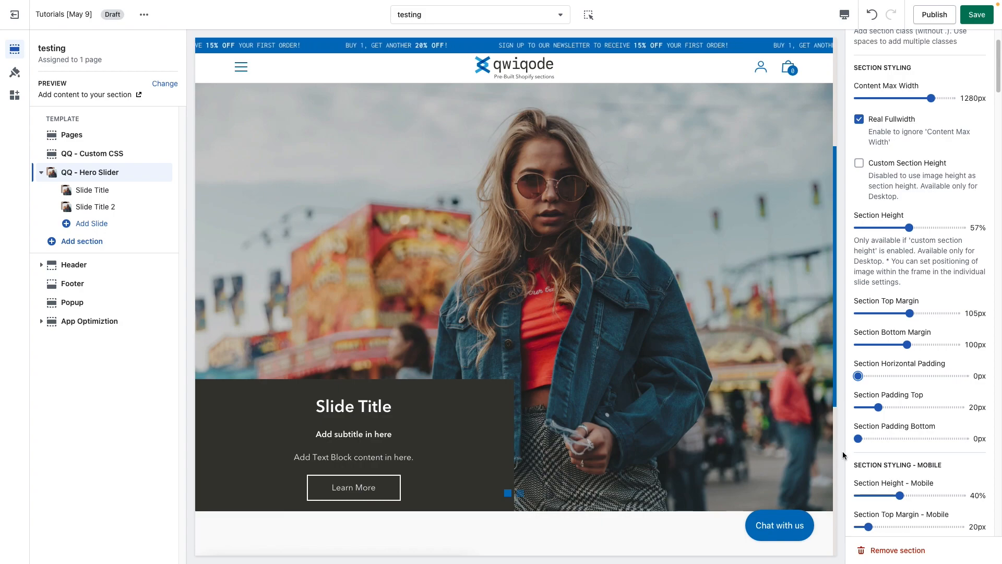
Set the Section Padding Bottom to 15px and the Section Horizontal Padding to 20px.
left_click(874, 439)
left_click(879, 376)
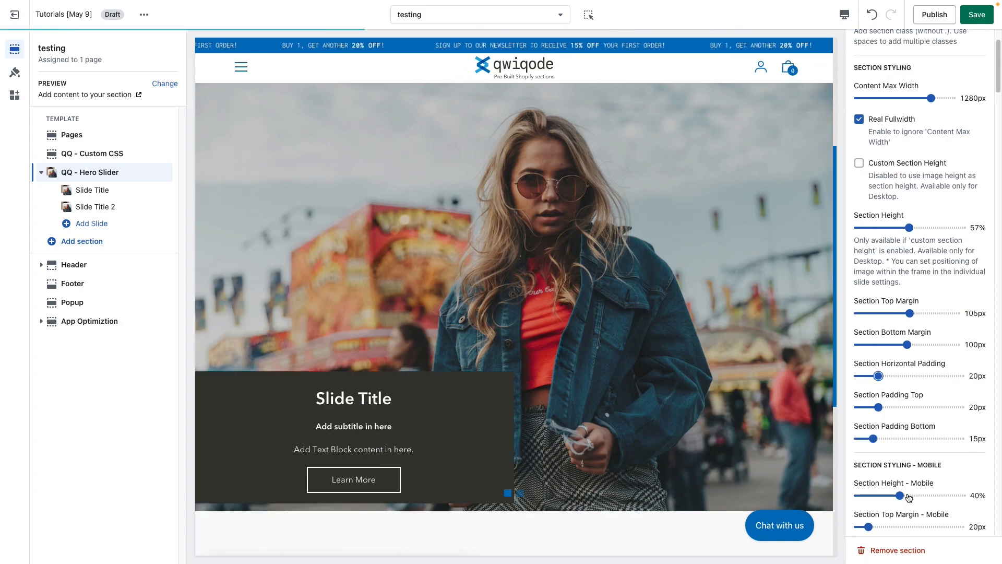
scroll(918, 480, "down", 4)
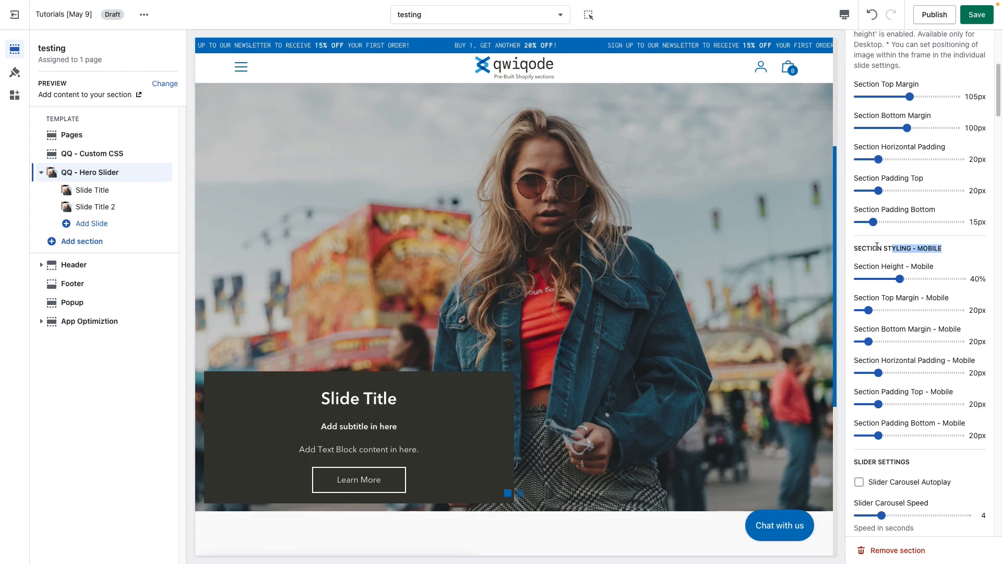
Try Slider Carousel Autoplay at 5 seconds, set the Slider Carousel Speed to 2, and turn autoplay back off.
scroll(897, 419, "down", 1)
scroll(897, 423, "down", 4)
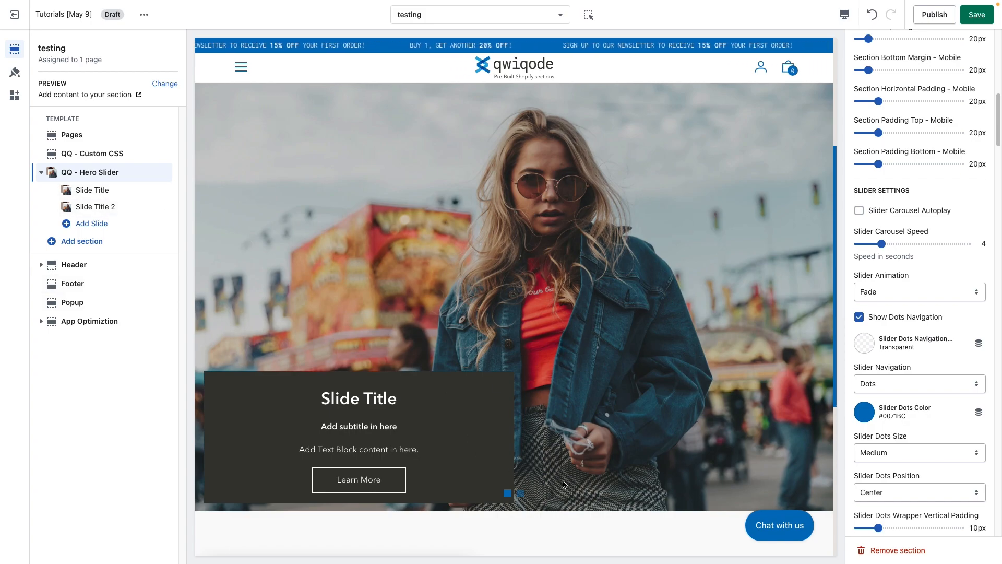
left_click(860, 210)
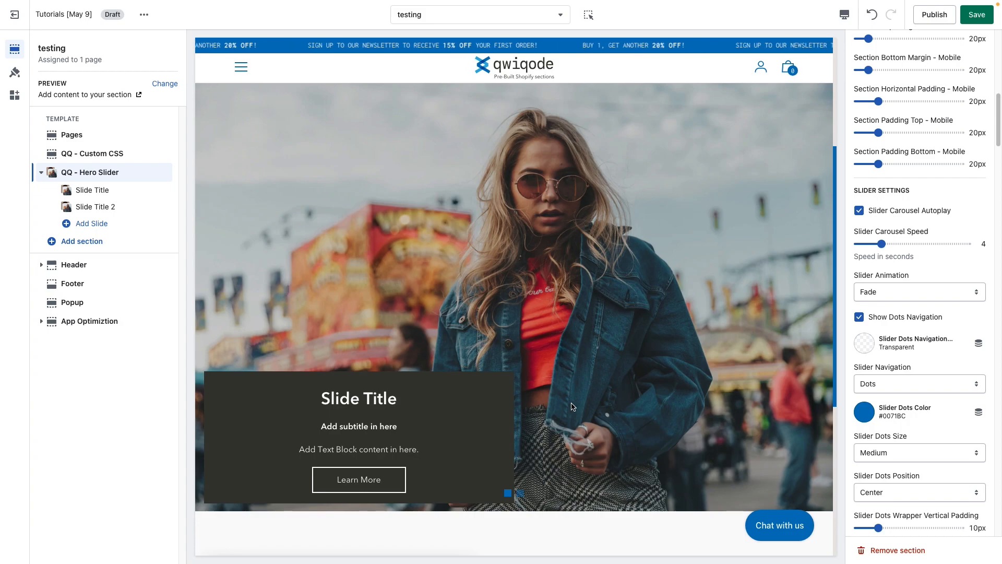
left_click(891, 244)
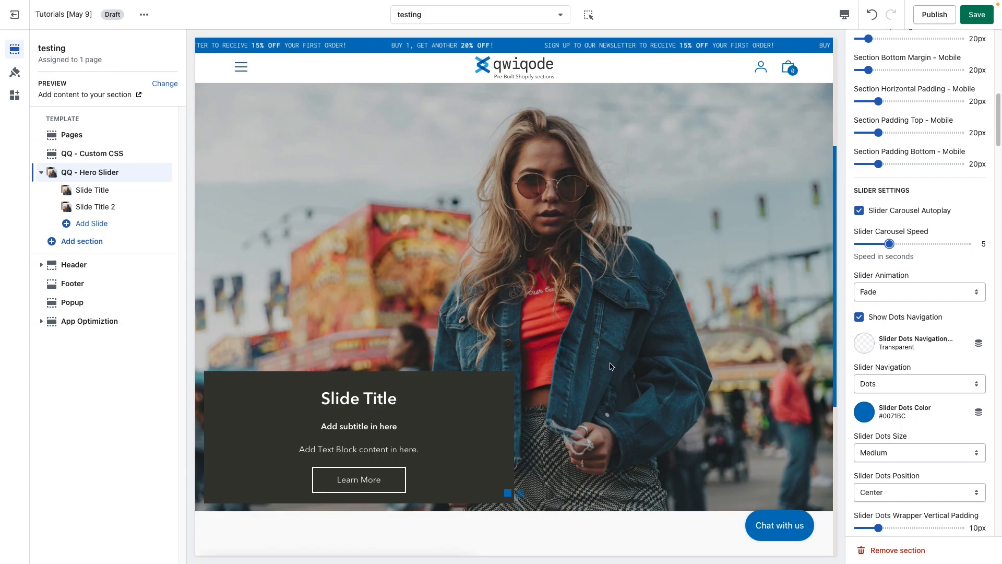
left_click(866, 244)
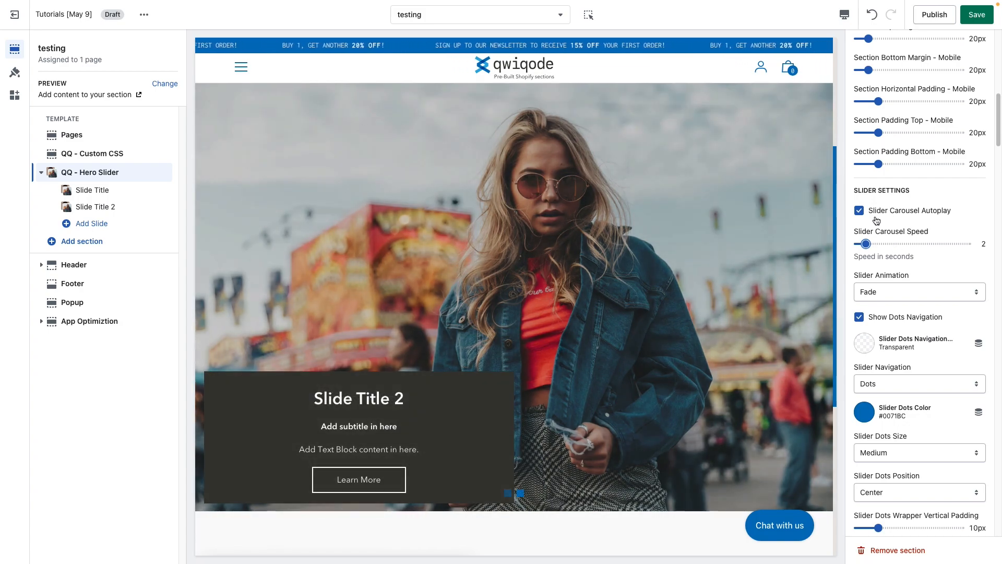
left_click(860, 211)
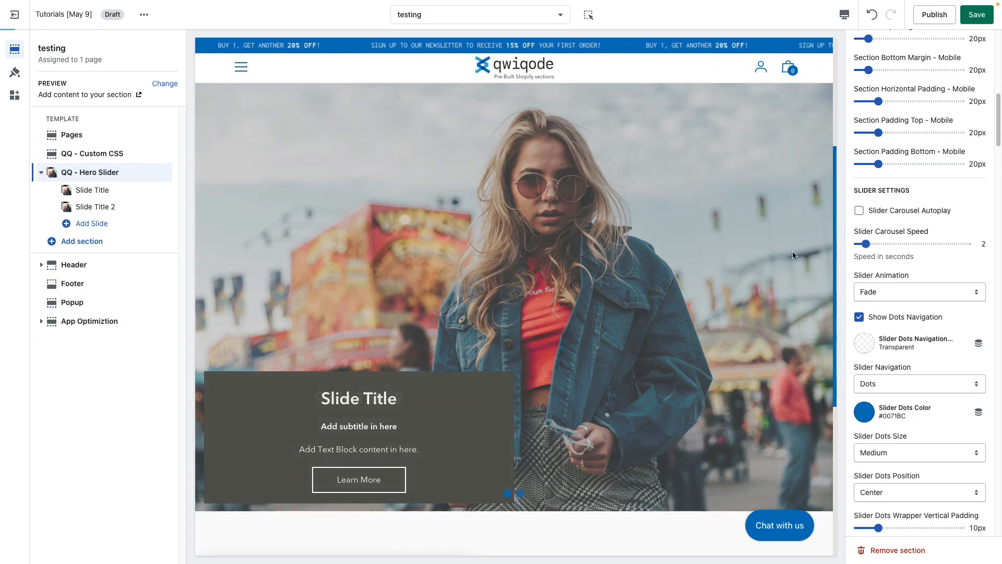
Try the Slide option for Slider Animation by switching between both slides in the preview, and restore Fade.
left_click(903, 290)
left_click(922, 223)
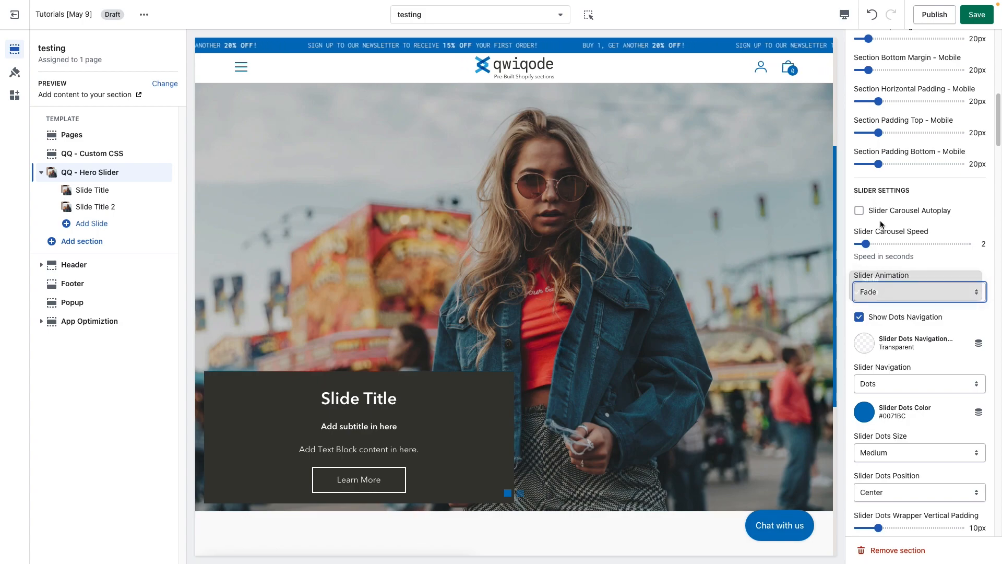
left_click(912, 300)
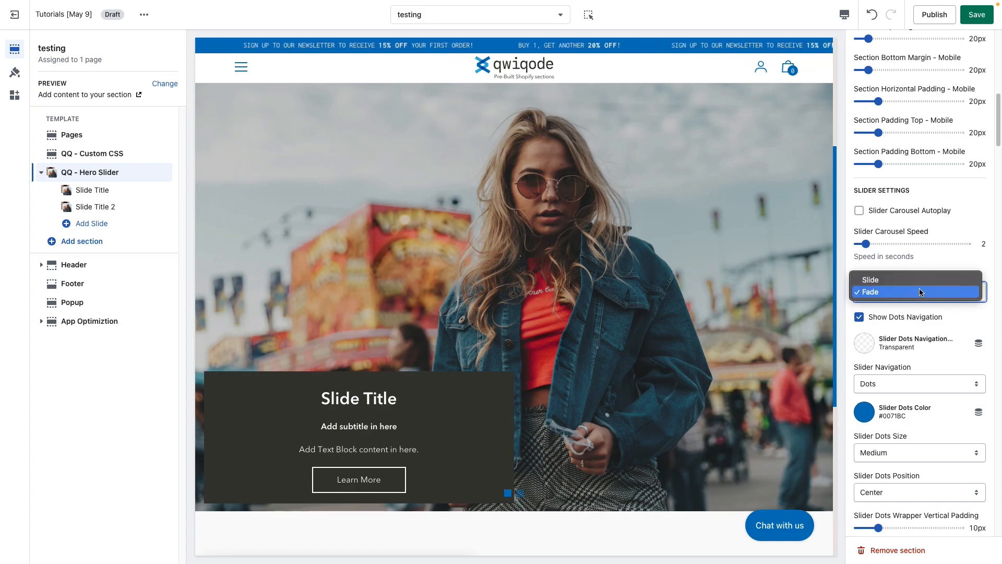
left_click(913, 277)
left_click(521, 493)
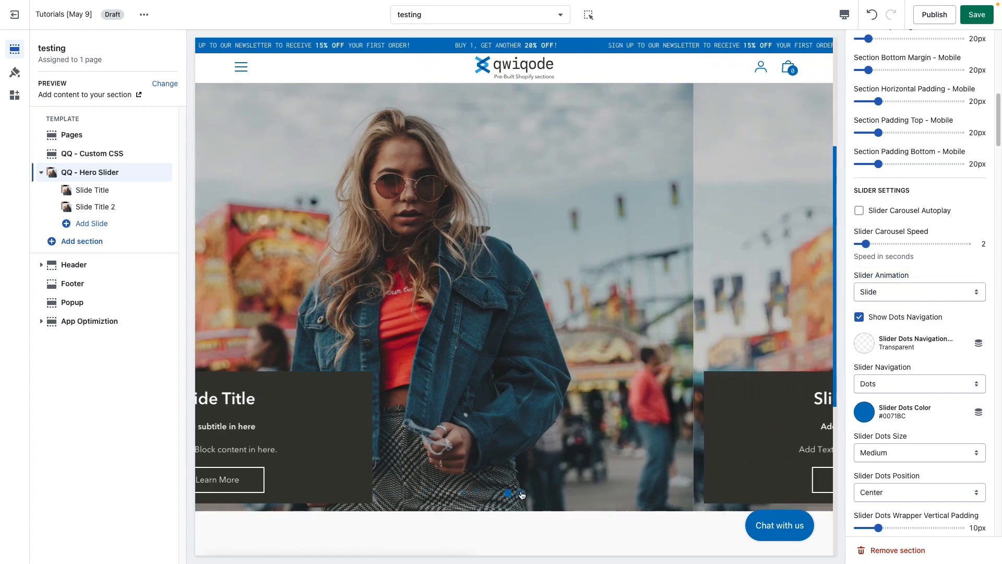
left_click(509, 493)
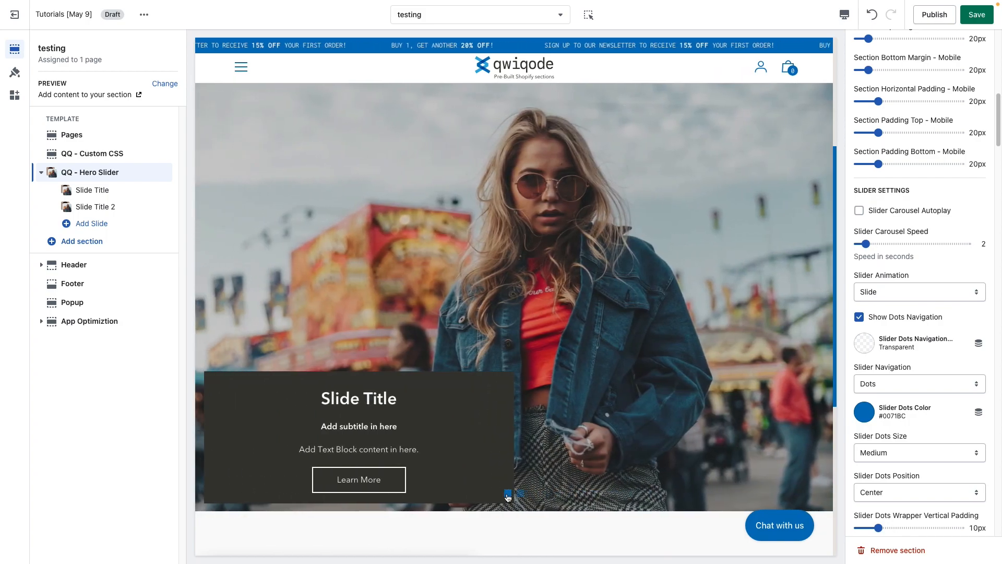
left_click(900, 289)
left_click(948, 303)
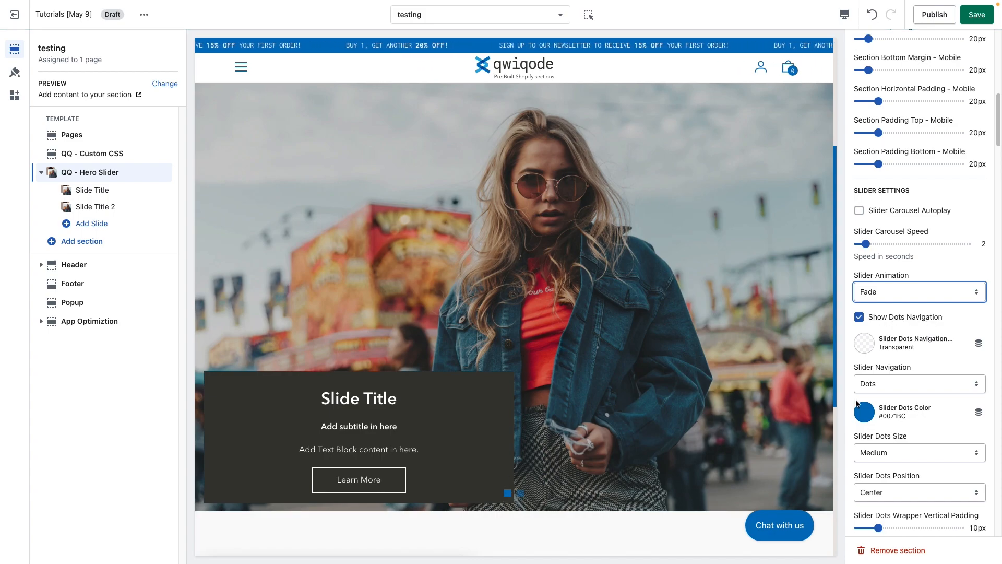
Turn off Show Dots Navigation, and test Arrows as the Slider Navigation in the preview before restoring Dots.
left_click(911, 320)
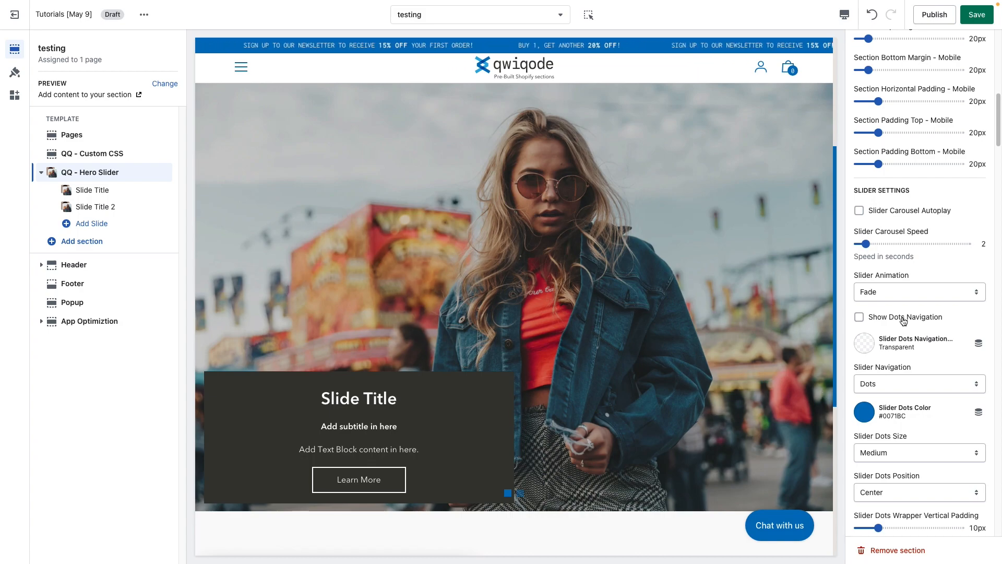
left_click(900, 383)
left_click(900, 370)
left_click(815, 300)
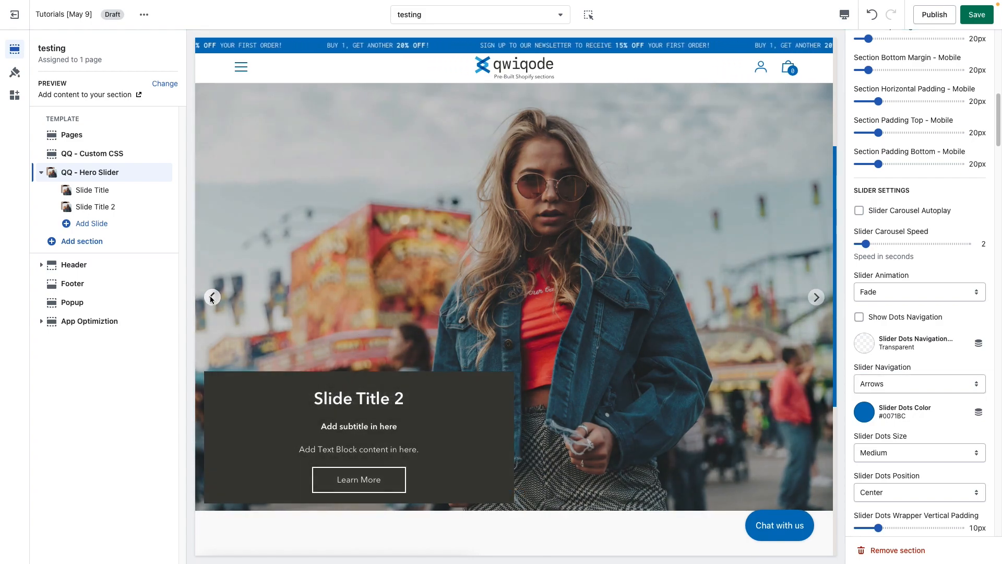
left_click(212, 297)
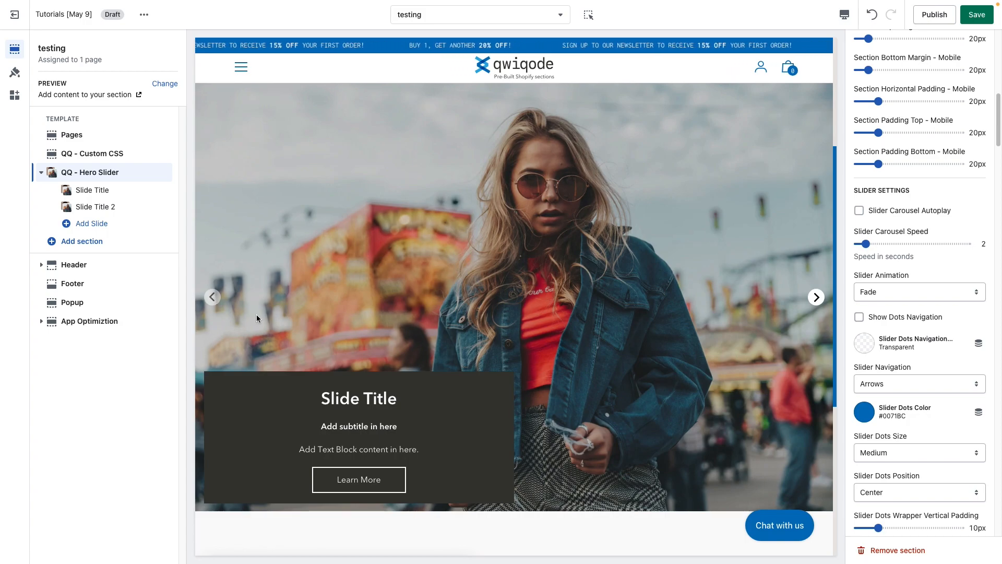
left_click(892, 384)
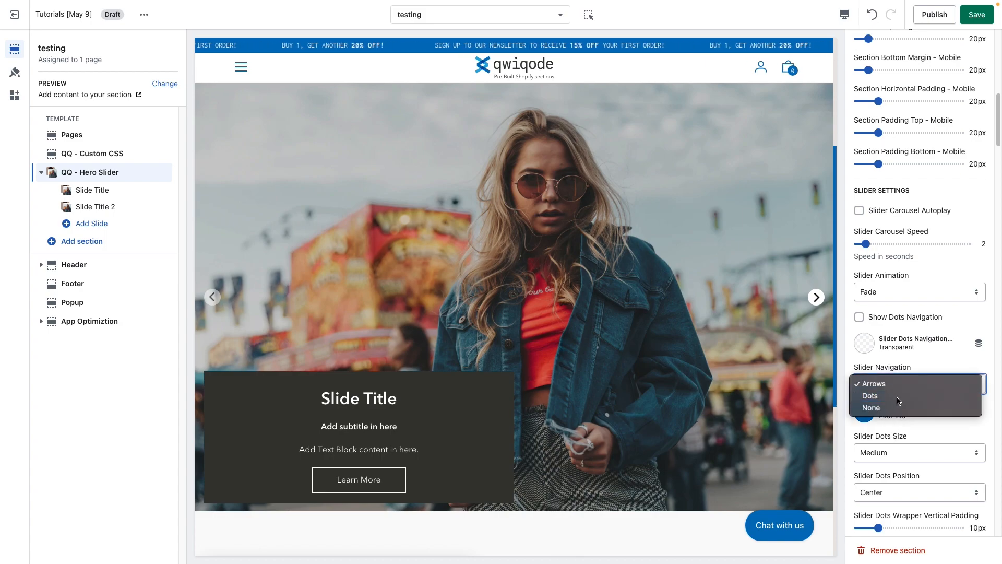
left_click(887, 394)
Set the slider dots navigation background to red #E62525 and the Slider Dots Color to white #FFFFFF.
left_click(865, 344)
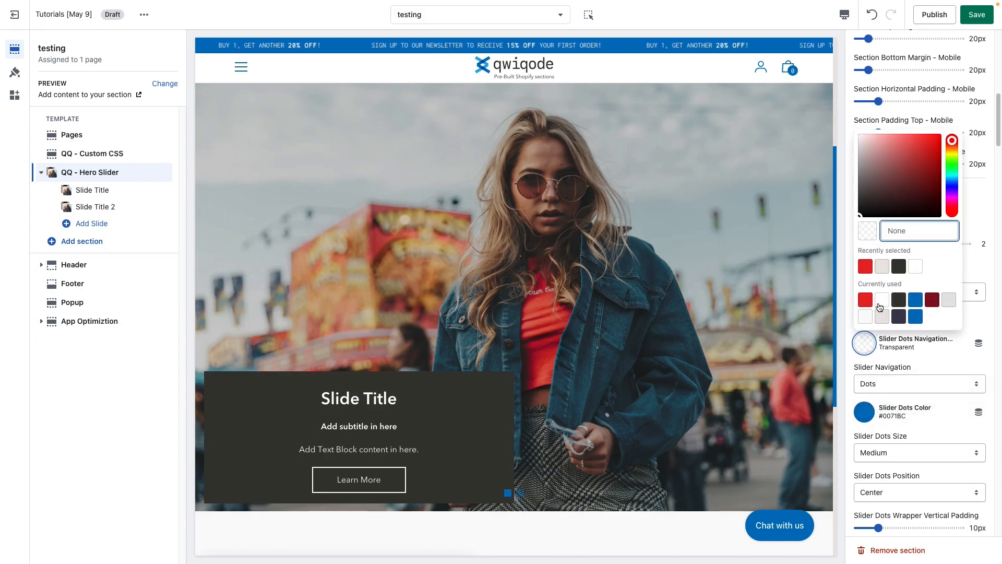
left_click(865, 299)
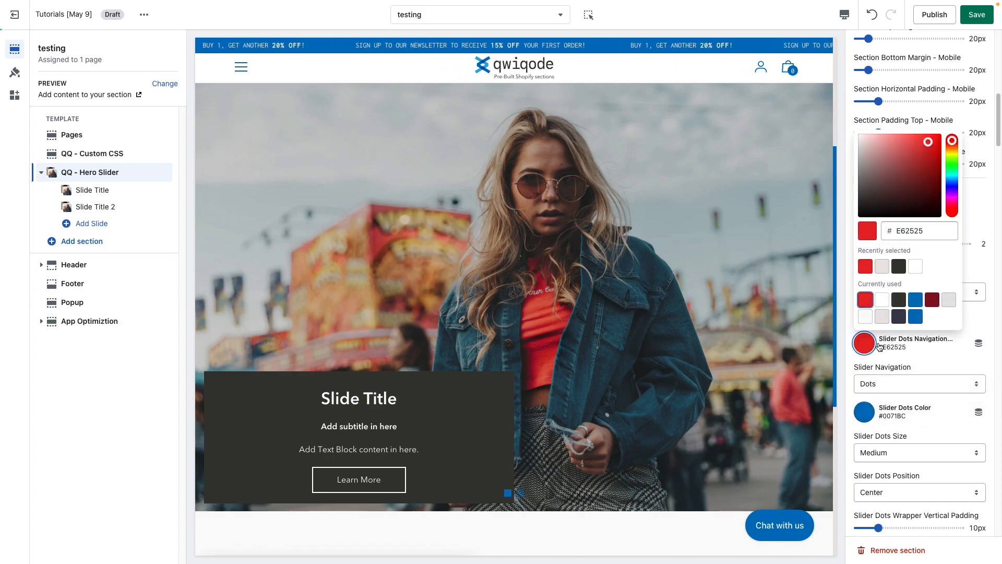
left_click(944, 362)
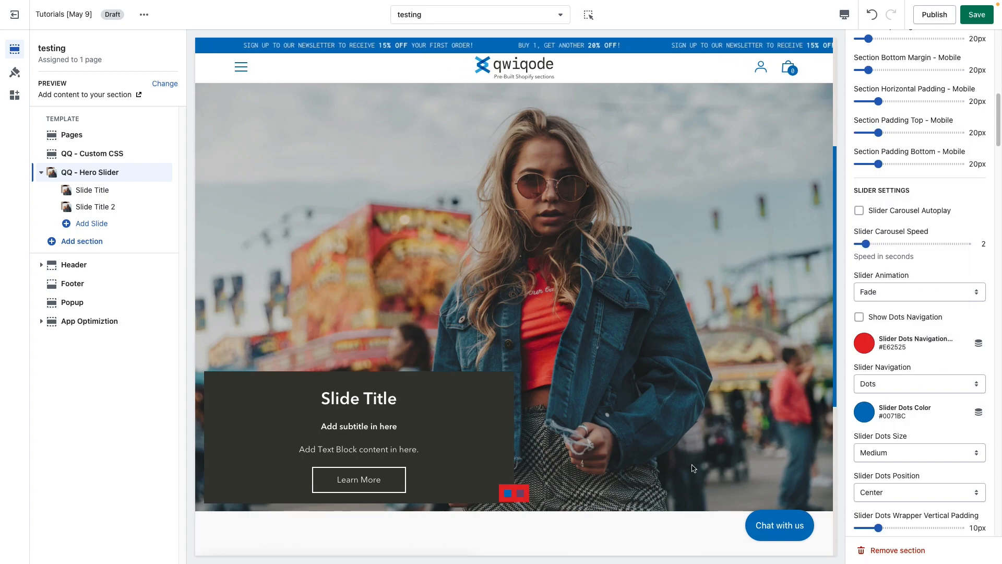
left_click(866, 414)
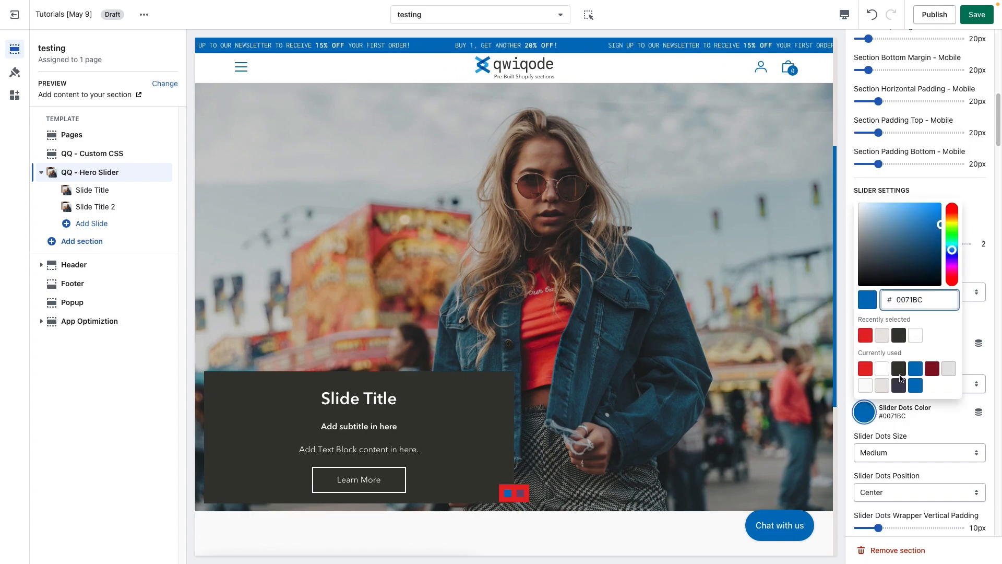
left_click(887, 370)
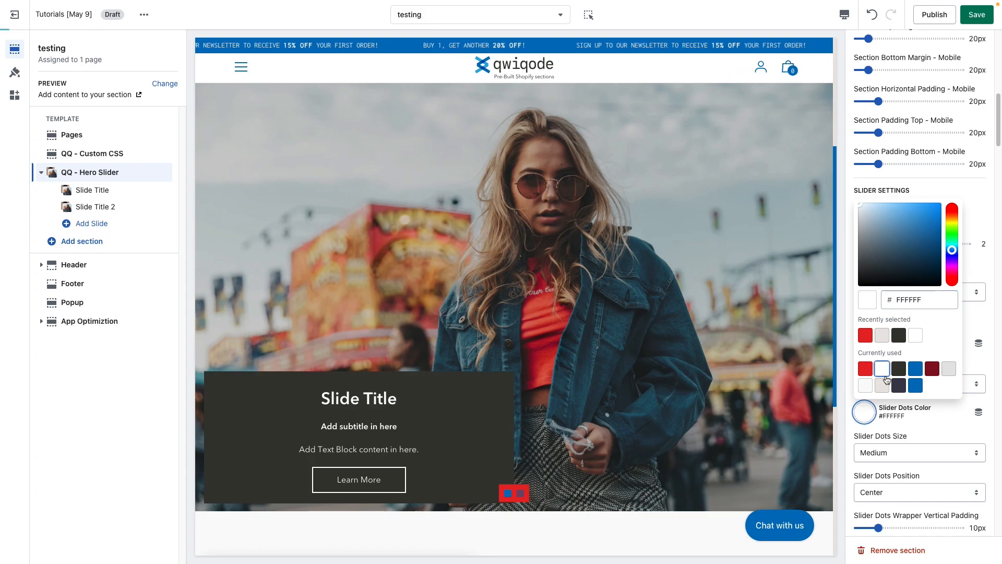
left_click(942, 433)
Try the Large and Small options for Slider Dots Size, and return it to Medium.
scroll(921, 437, "down", 1)
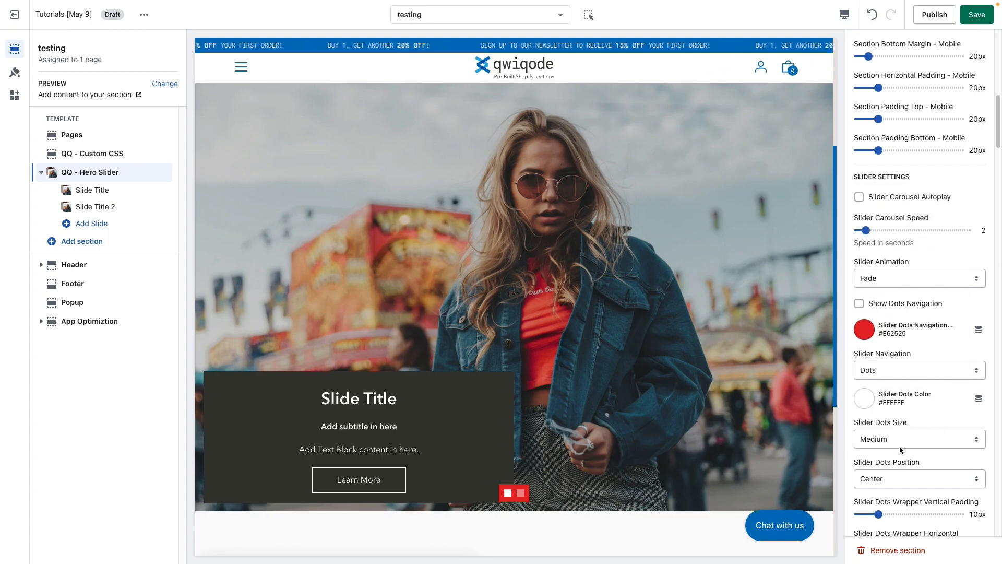
left_click(896, 441)
left_click(896, 450)
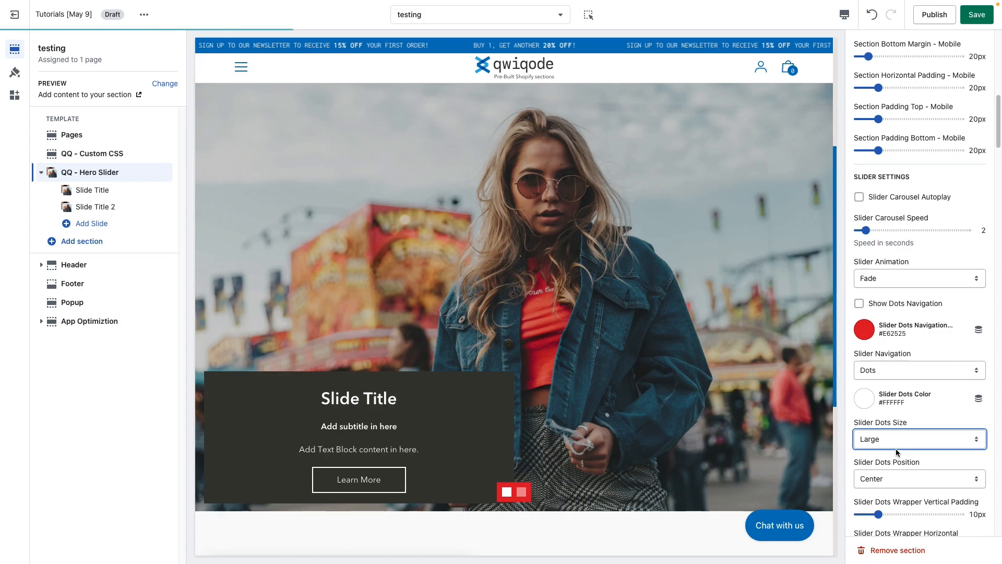
left_click(896, 448)
left_click(893, 415)
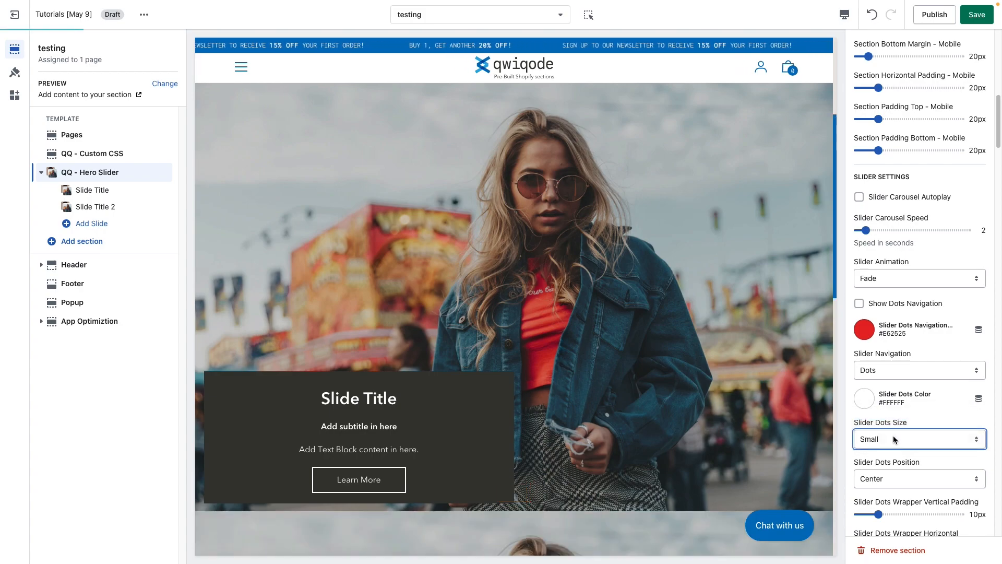
left_click(894, 437)
left_click(896, 451)
Try Right as the Slider Dots Position, and return the dots to Center.
scroll(910, 458, "down", 1)
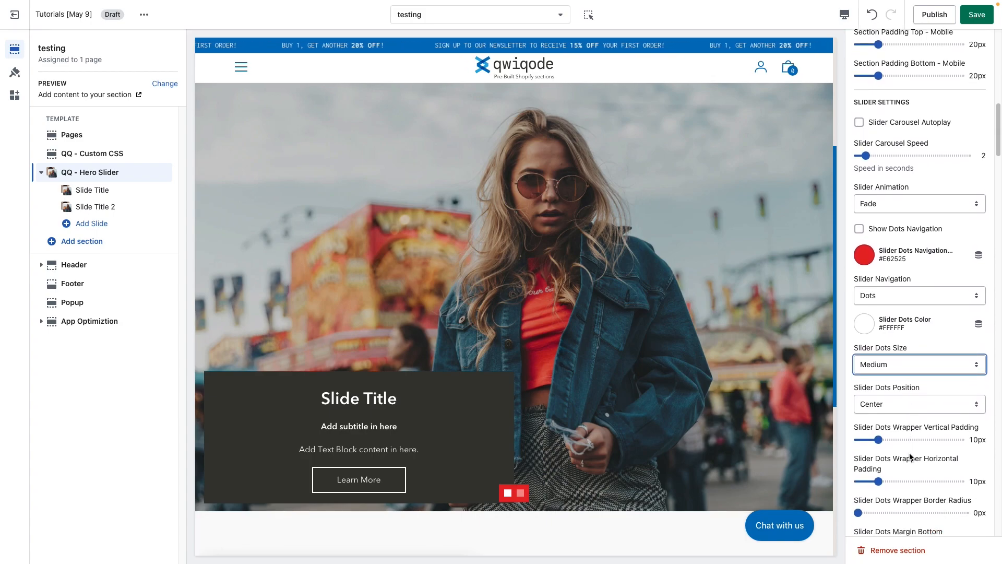
left_click(895, 407)
left_click(892, 405)
left_click(897, 408)
left_click(898, 428)
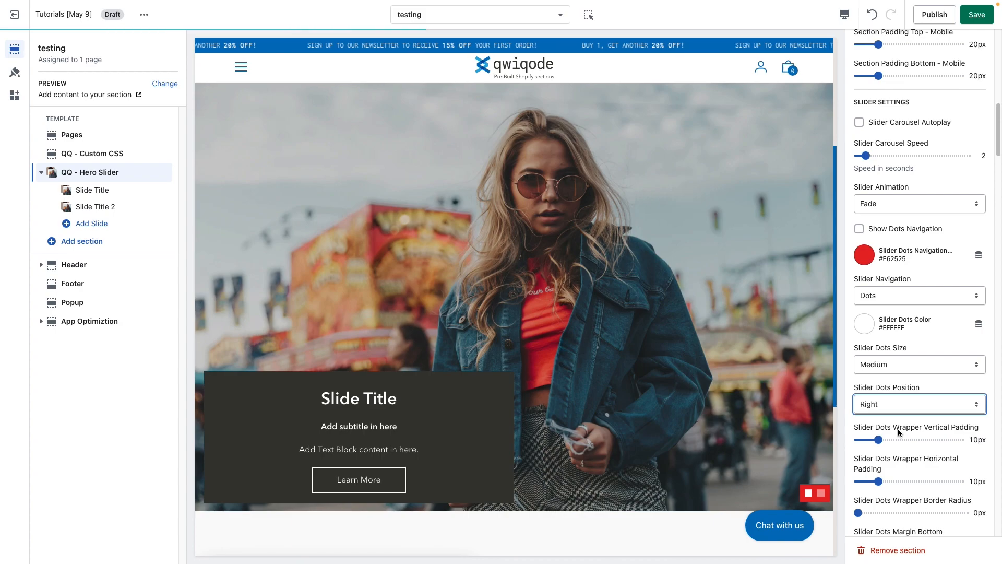
left_click(894, 409)
left_click(895, 395)
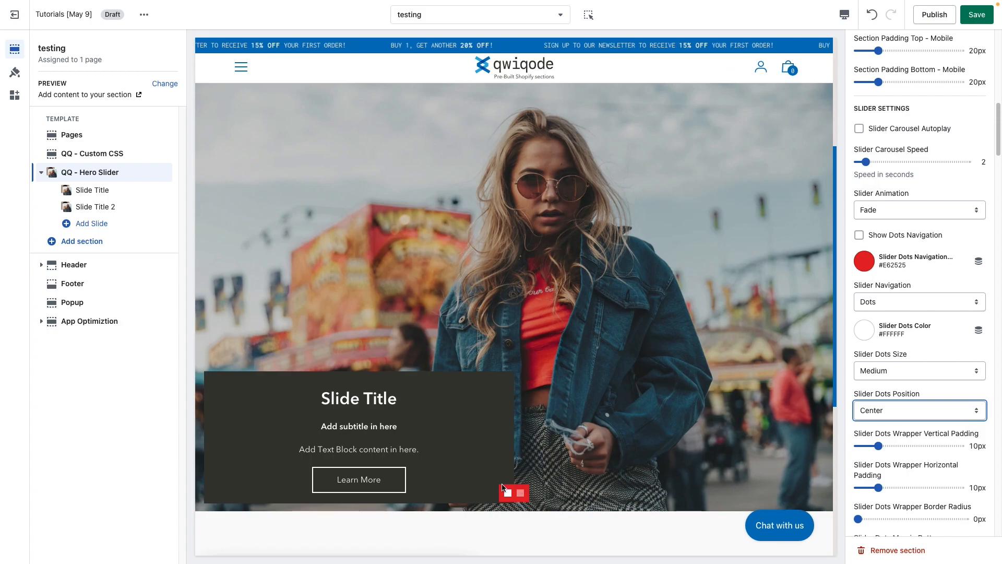
Try Slider Dots Wrapper padding of 19px vertical and 22px horizontal, and return both values to 10px.
left_click(897, 446)
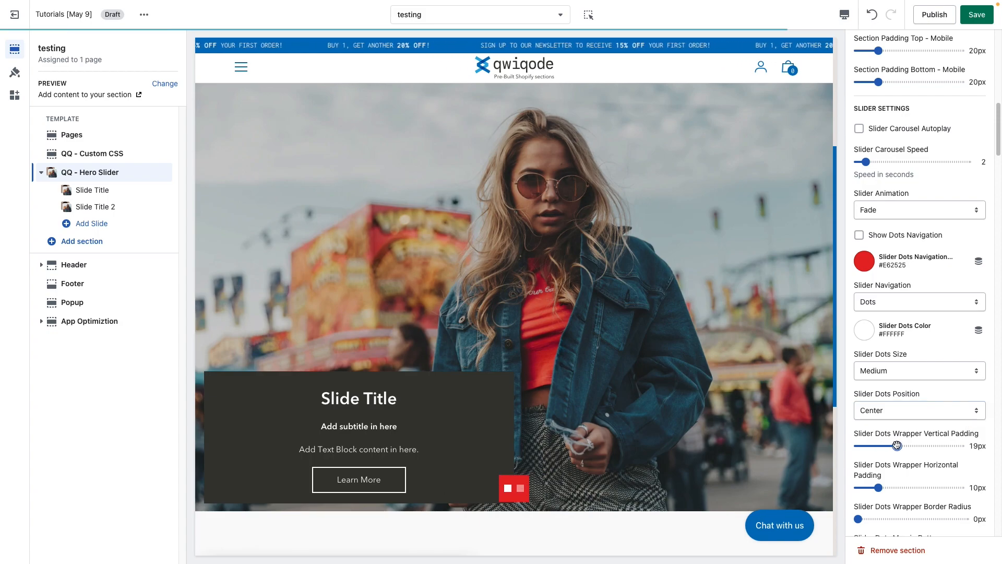
left_click(903, 487)
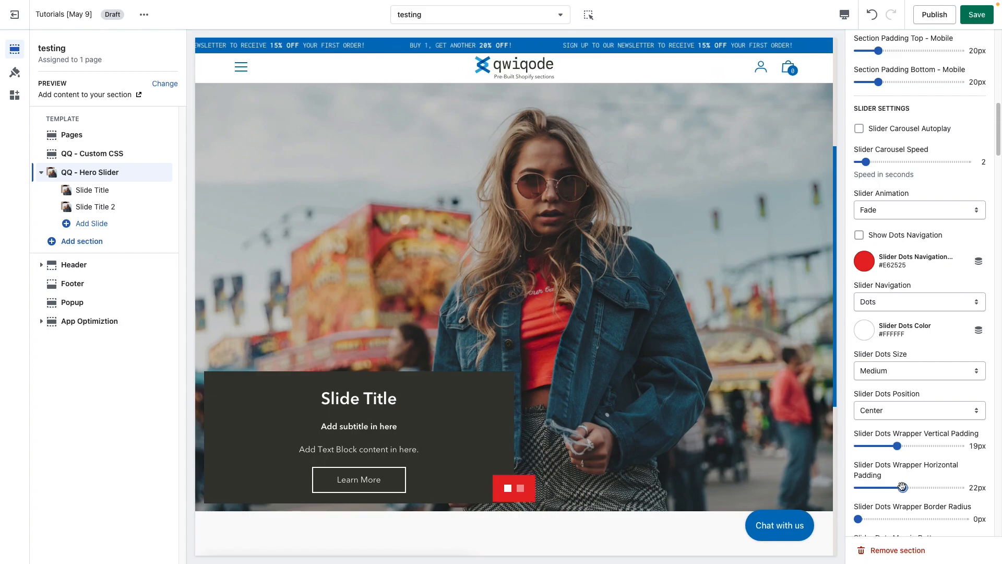
left_click(883, 487)
left_click(879, 445)
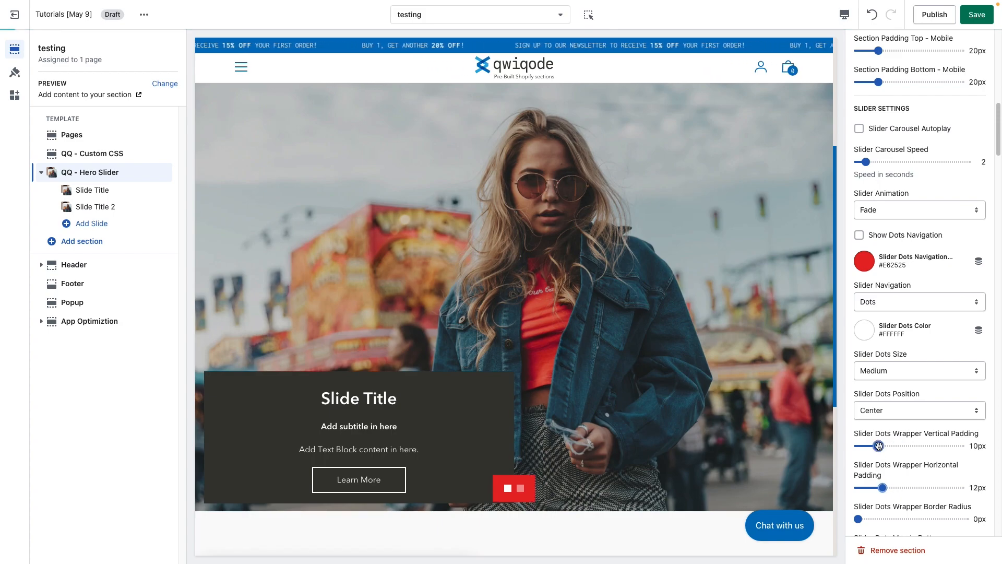
left_click(879, 488)
Set the Slider Dots Wrapper Border Radius to 17px and the Slider Dots Border Radius to 7px.
scroll(882, 505, "down", 1)
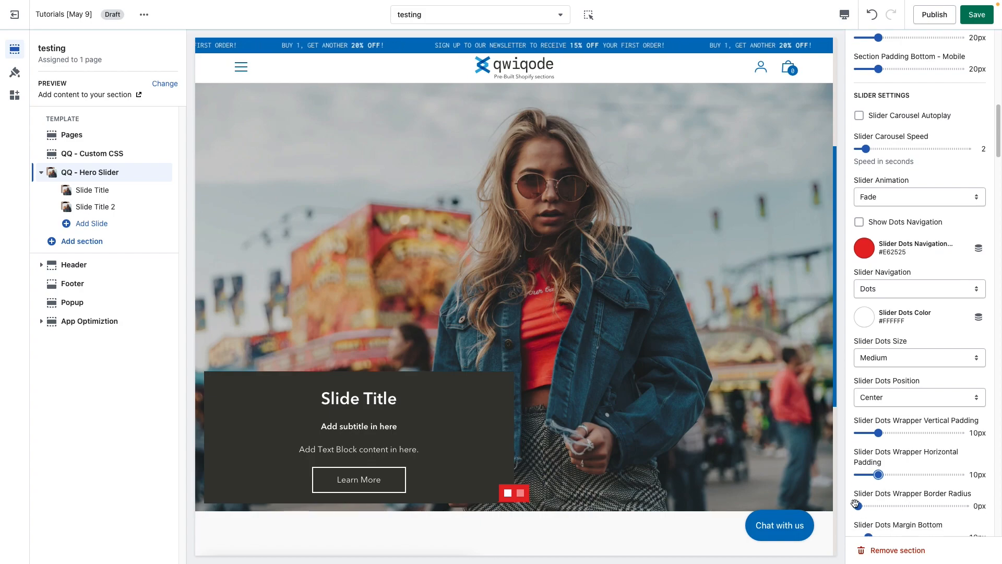
left_click_drag(857, 506, 875, 505)
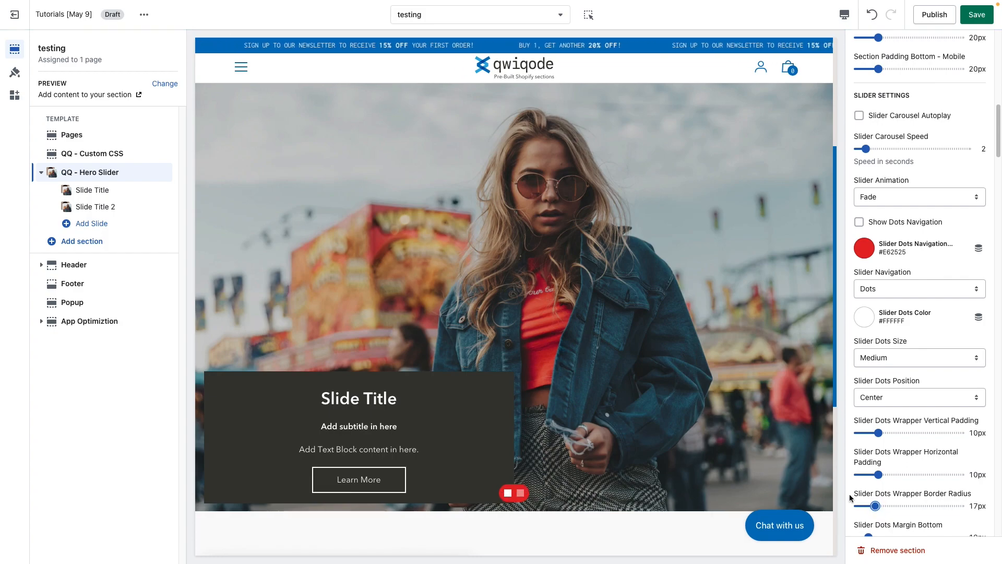
scroll(905, 489, "down", 5)
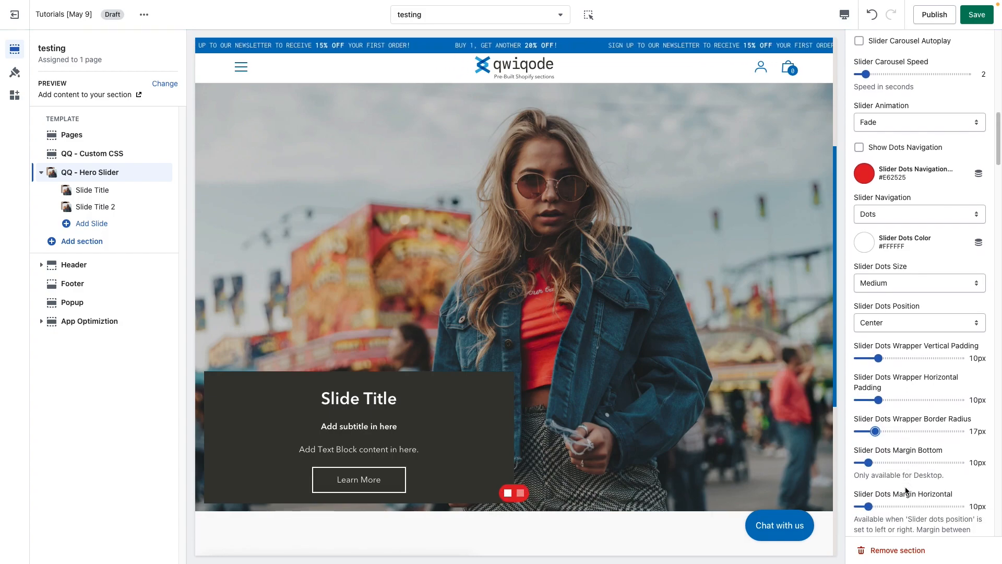
scroll(906, 488, "down", 1)
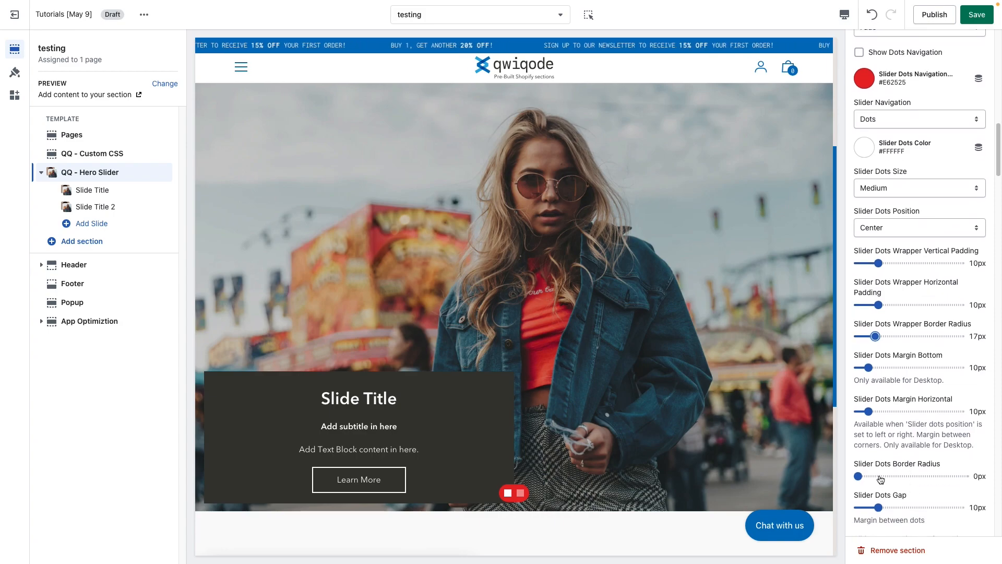
left_click_drag(875, 479, 883, 476)
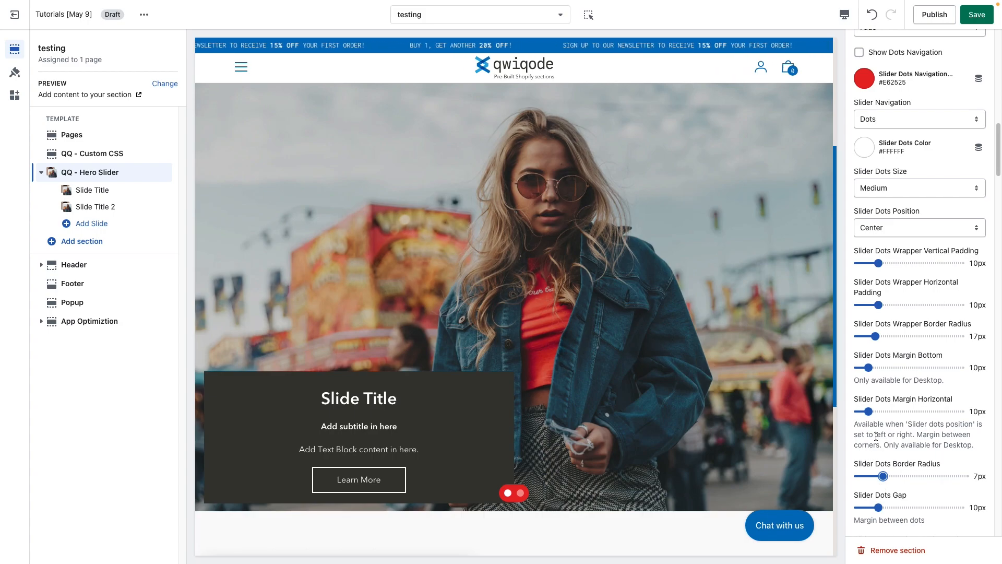
Set the Slider Dots Margin Horizontal to 42px and the Slider Dots Position to Right.
left_click_drag(869, 412, 901, 412)
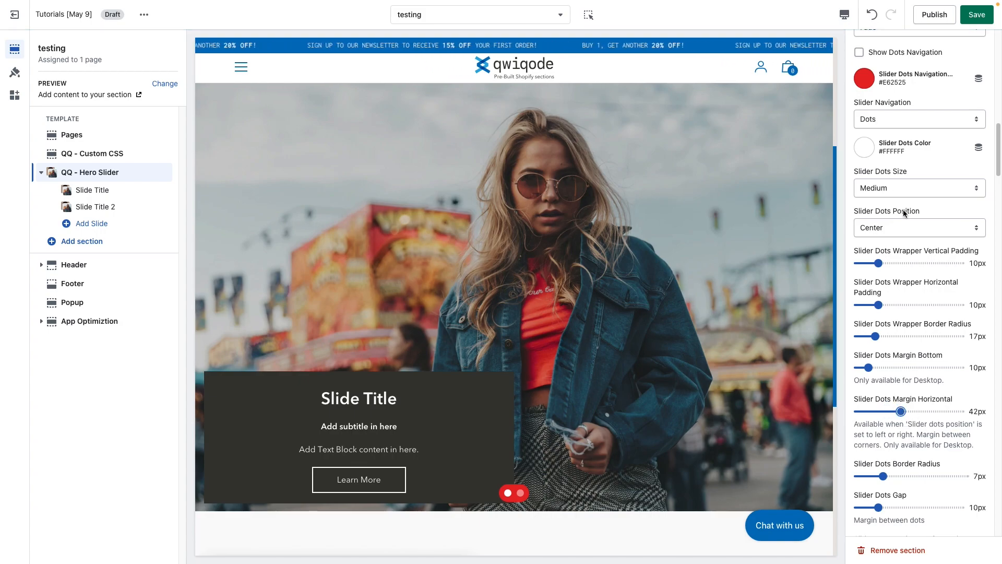
left_click(903, 230)
left_click(903, 237)
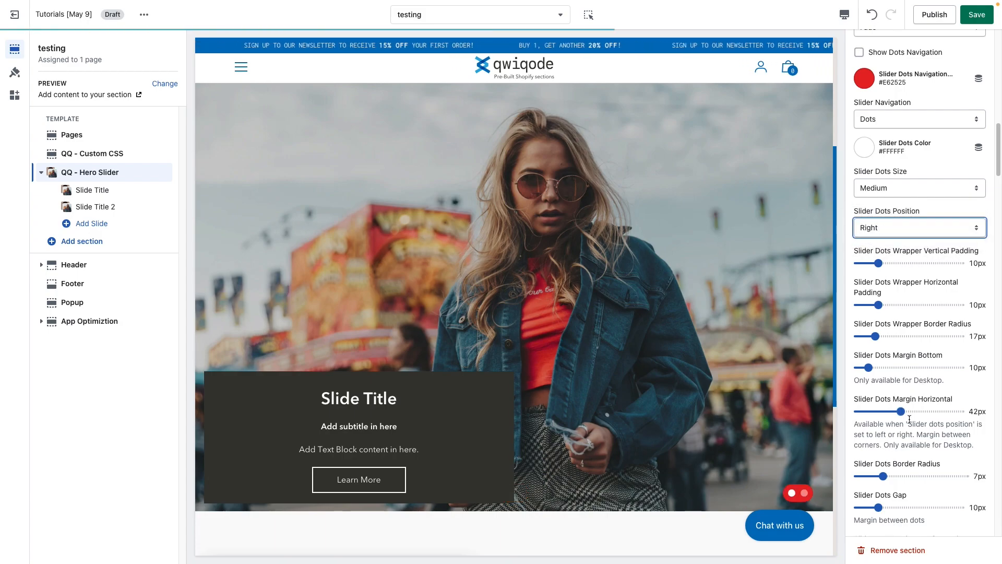
Try a Slider Dots Margin Horizontal of 84px, and set it to 41px.
left_click(944, 412)
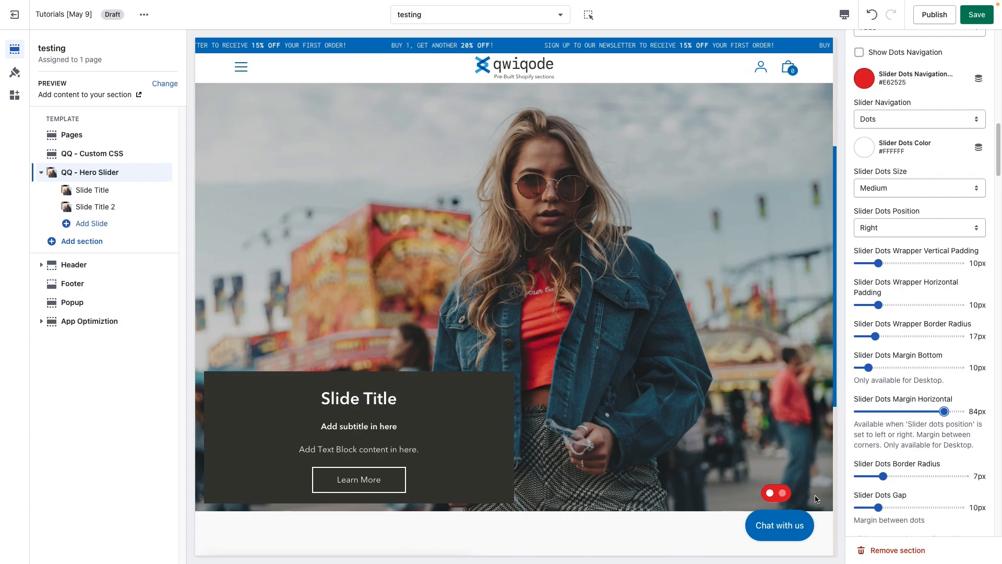
left_click(897, 412)
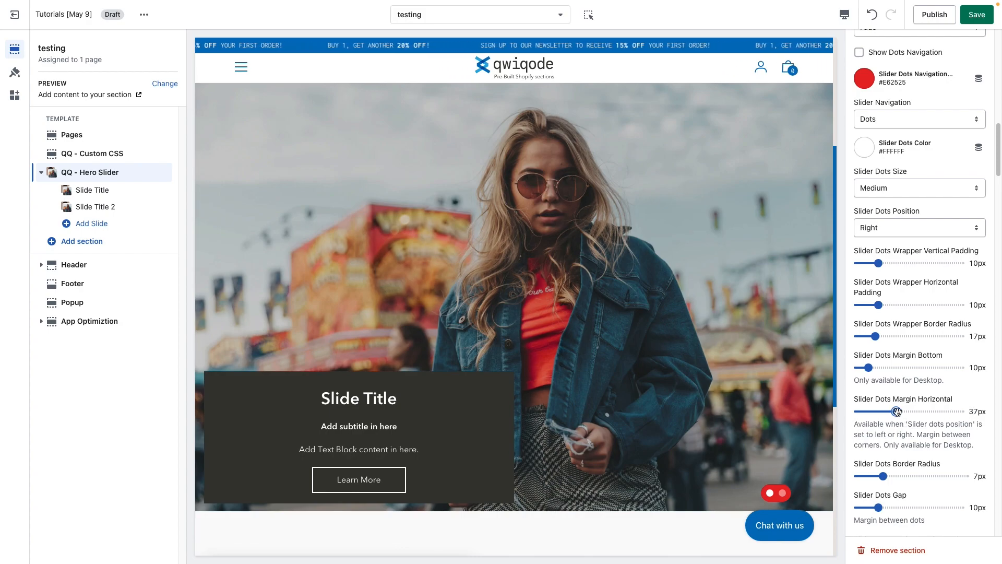
left_click_drag(897, 412, 901, 412)
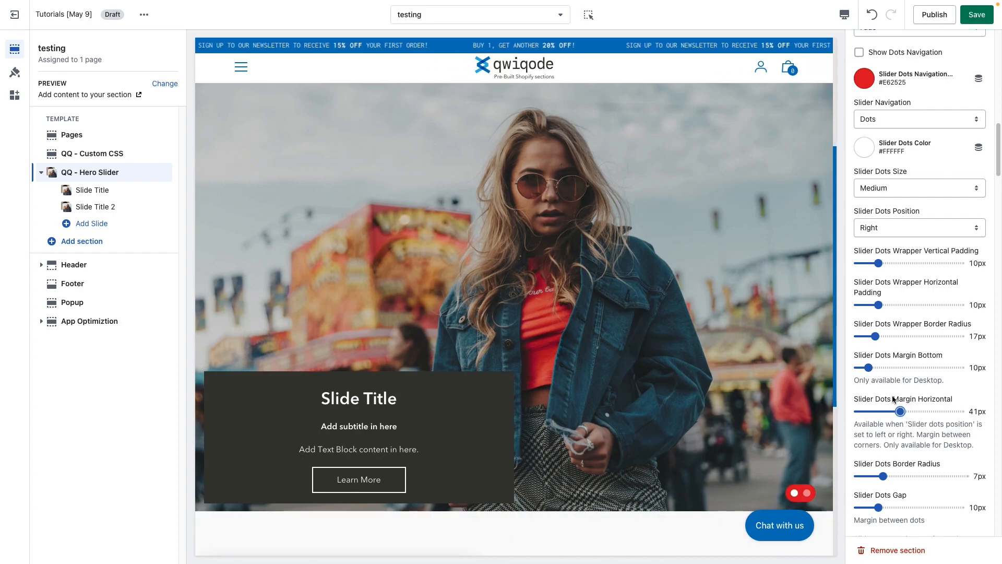
Set the Slider Dots Position to Center and the Slider Dots Margin Bottom to 17px.
left_click(890, 227)
left_click(894, 216)
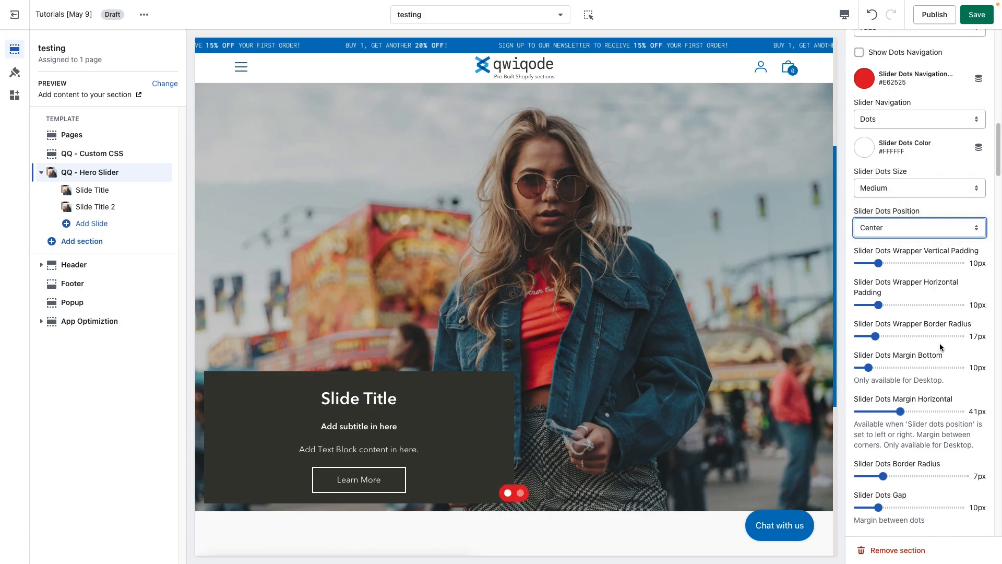
left_click_drag(886, 371, 895, 367)
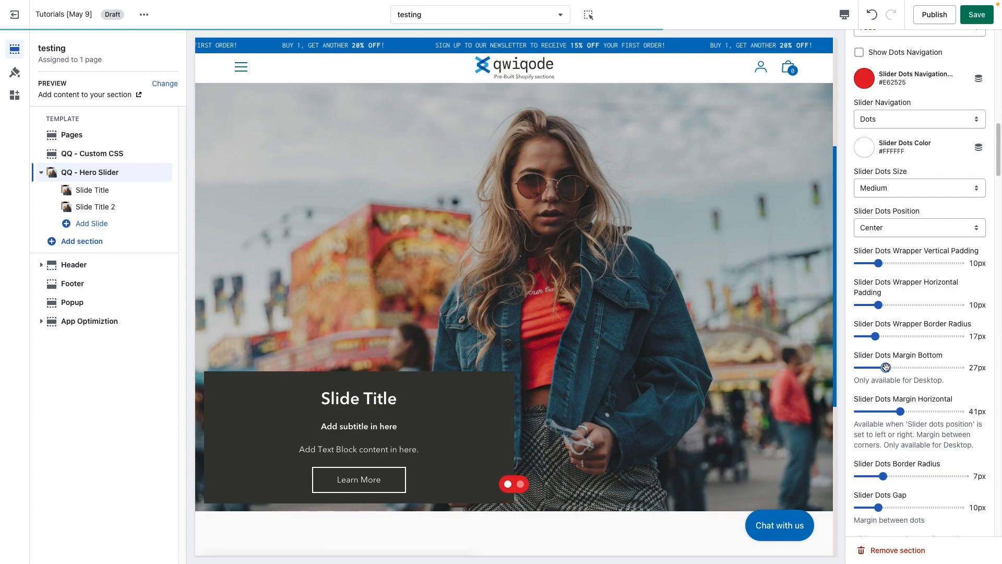
left_click_drag(895, 367, 876, 367)
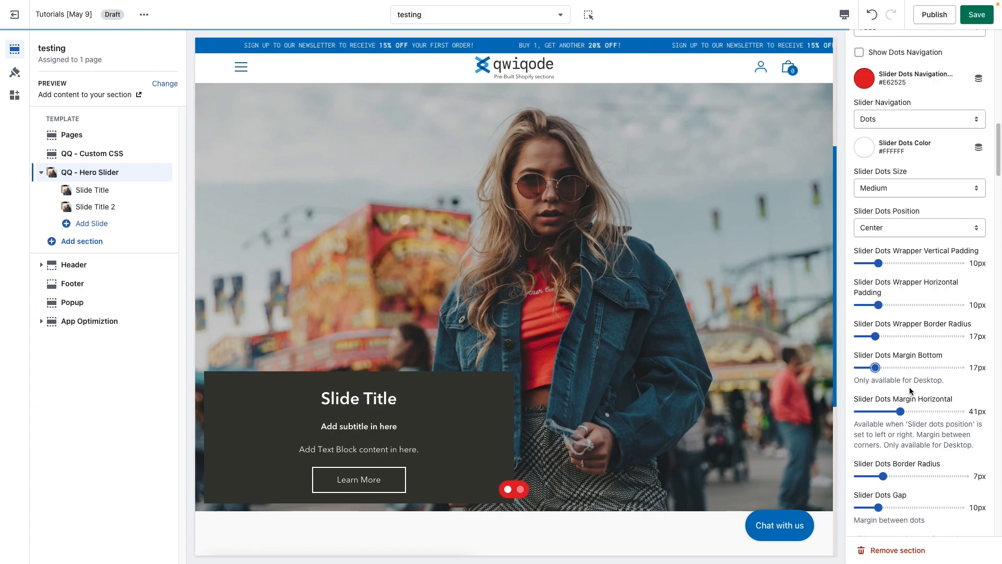
Switch the Slider Navigation to Arrows and advance the preview to the next slide with them.
left_click(895, 119)
left_click(882, 107)
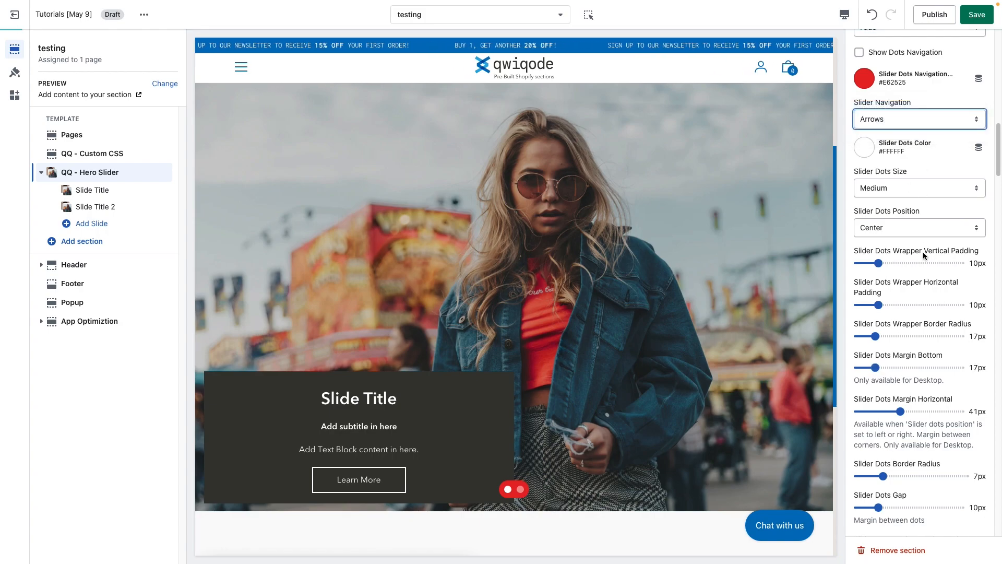
left_click(817, 298)
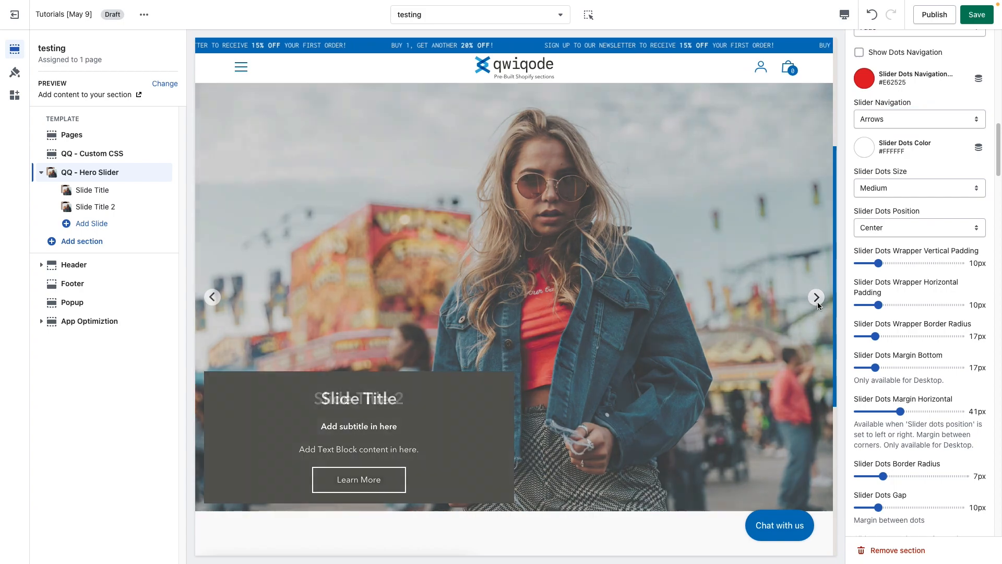
Set the Slider Arrows Distance from Edge to 46px and the Slider Arrows Line Color to red #E62525.
scroll(901, 400, "down", 4)
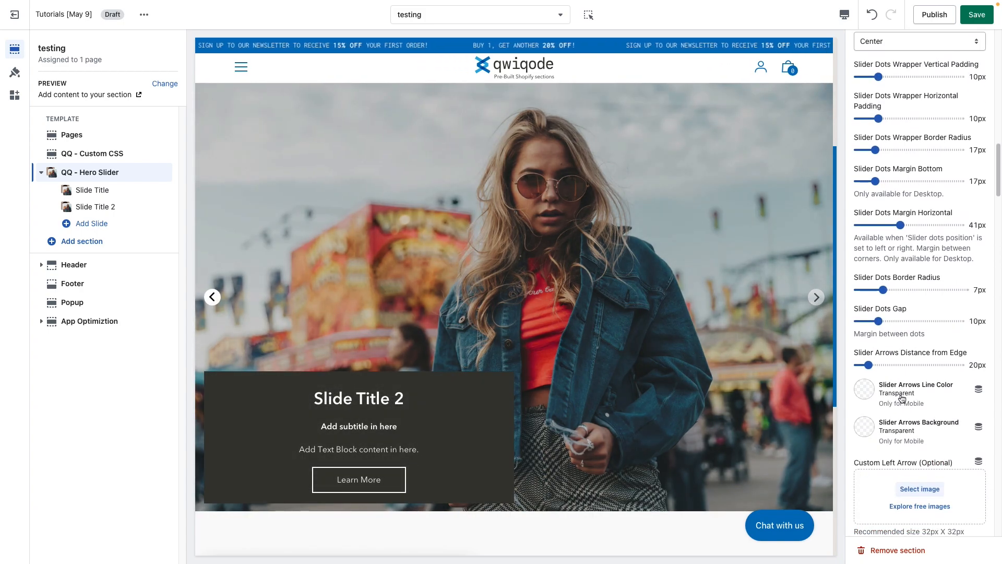
scroll(887, 379, "down", 2)
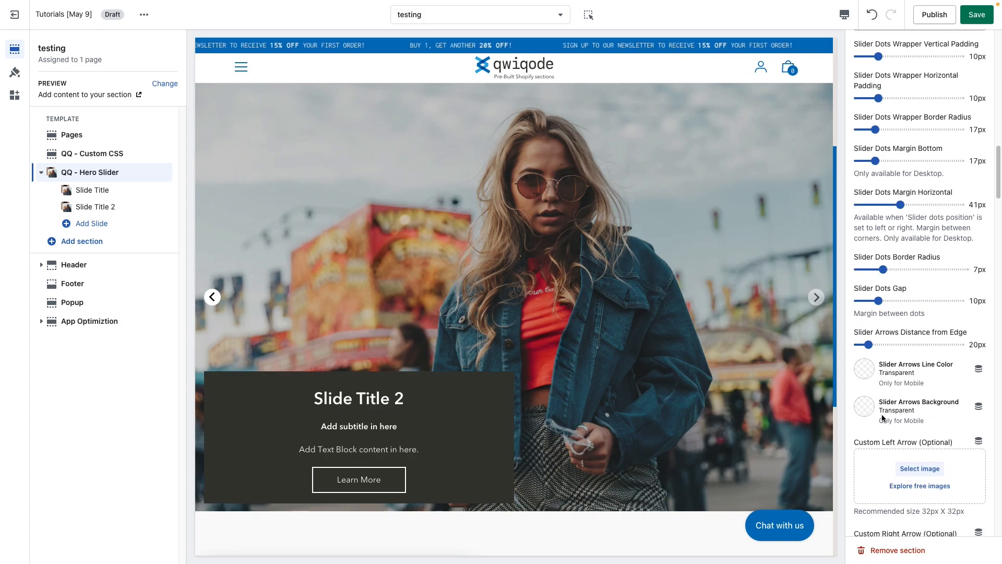
mouse_move(869, 309)
left_mouse_down()
mouse_move(907, 309)
mouse_move(882, 309)
left_mouse_up()
left_click(865, 334)
left_click(882, 290)
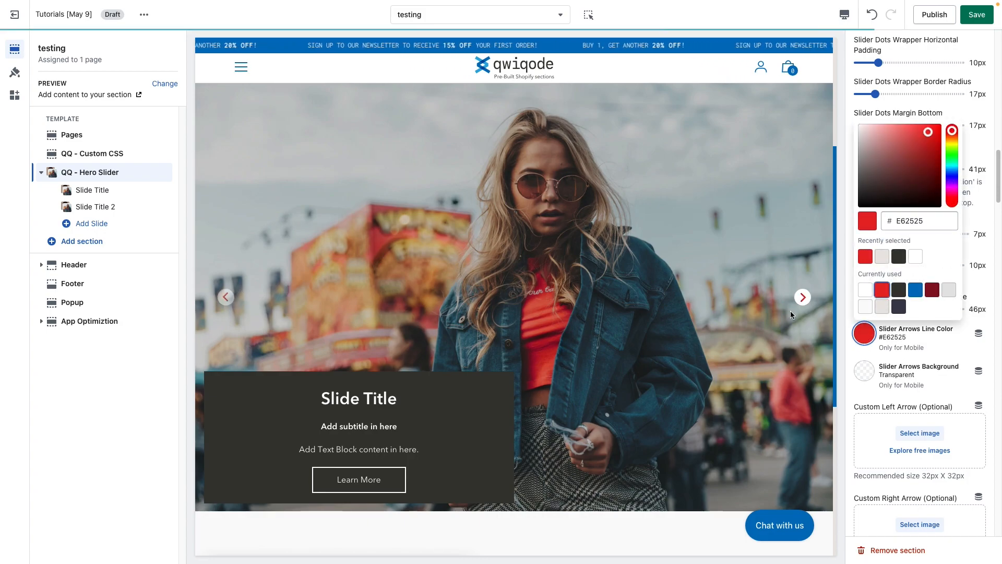
Set the Slider Arrows Background to #3D3D50 and the Slider Arrows Line Color to #FAFAFA.
left_click(873, 364)
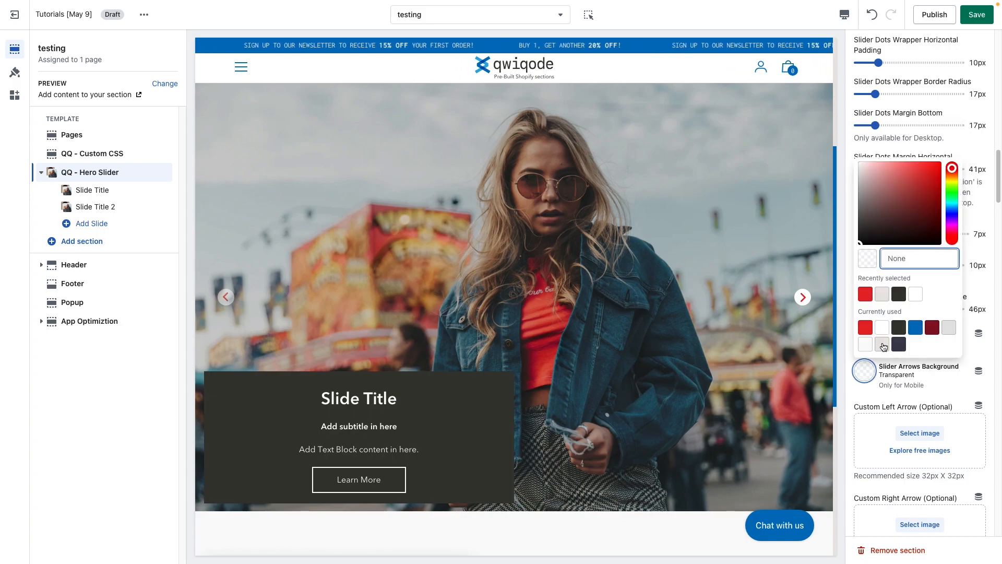
left_click(882, 345)
left_click(899, 344)
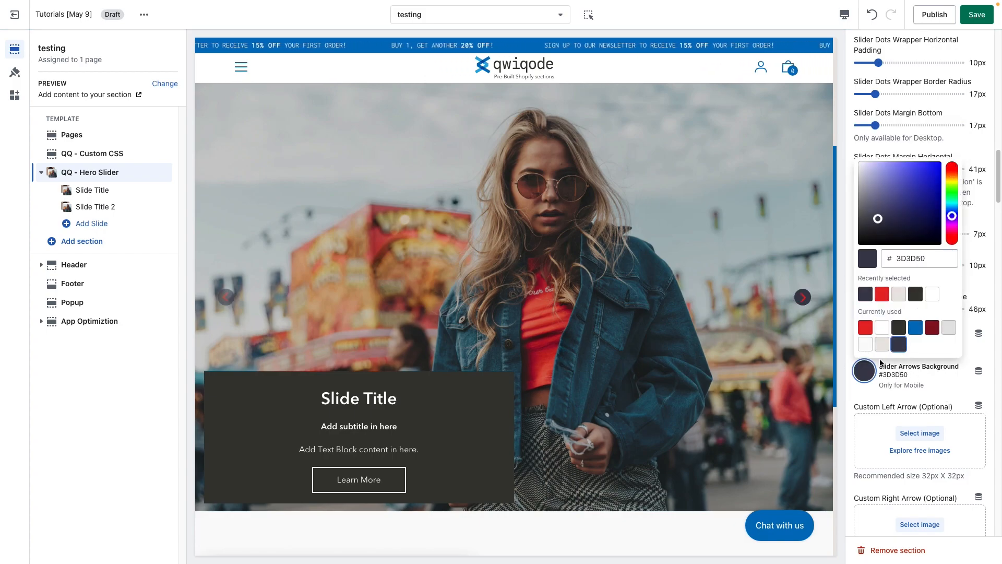
left_click(934, 375)
left_click(863, 335)
left_click(882, 306)
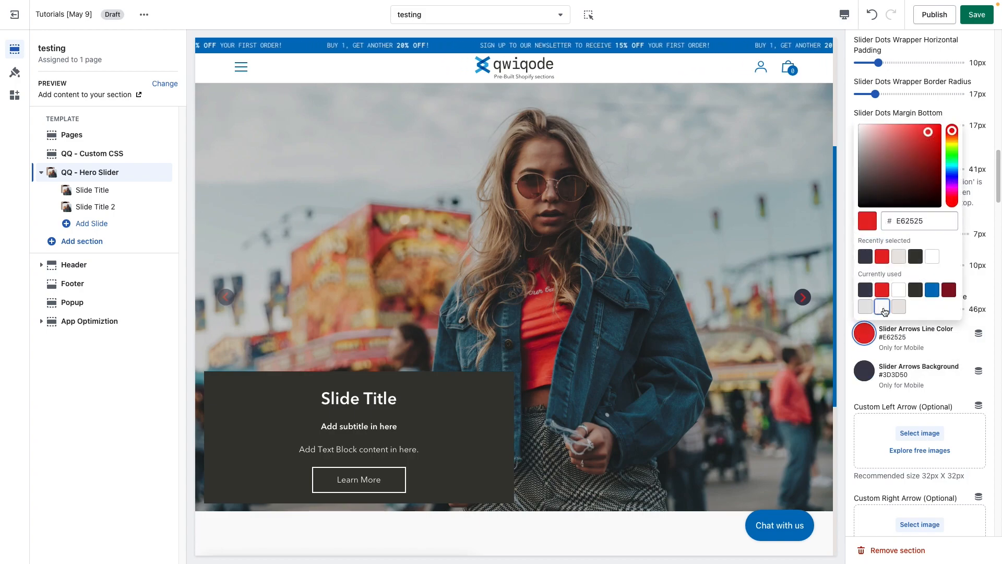
left_click(941, 383)
Set the Content Area Max Width to 32% and the Content Area Border Radius to 21px.
scroll(887, 389, "down", 2)
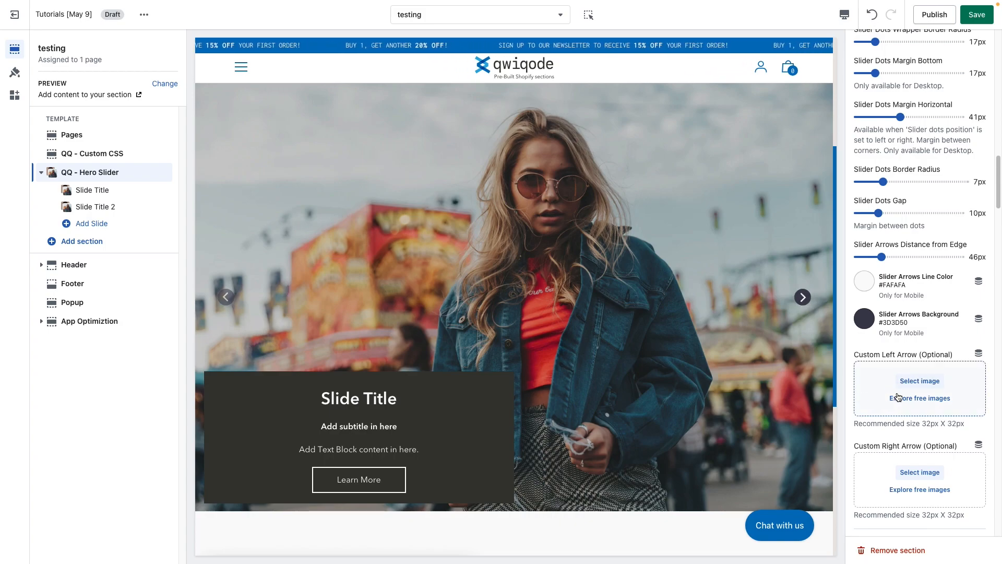
scroll(903, 468, "down", 5)
scroll(903, 468, "down", 3)
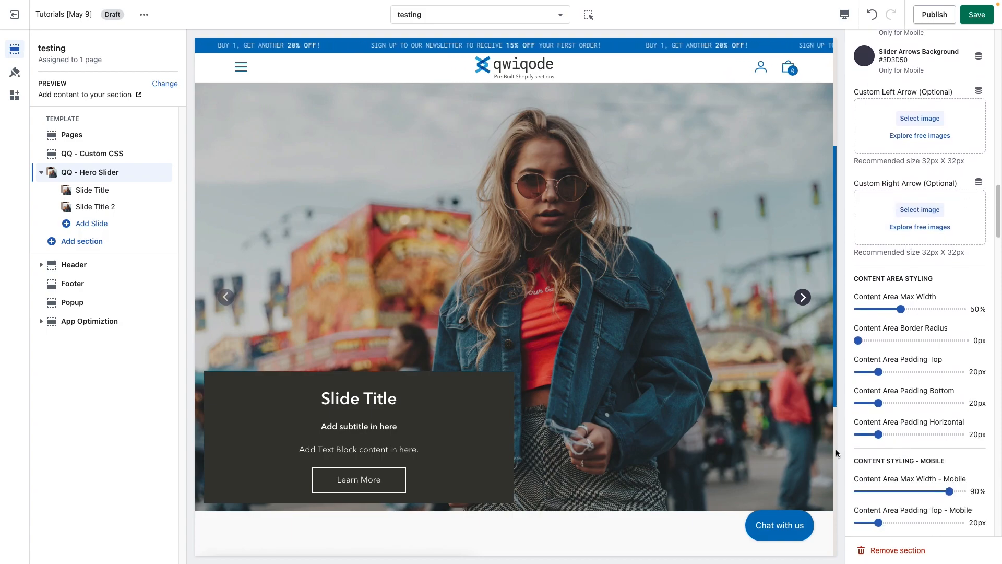
scroll(730, 391, "down", 1)
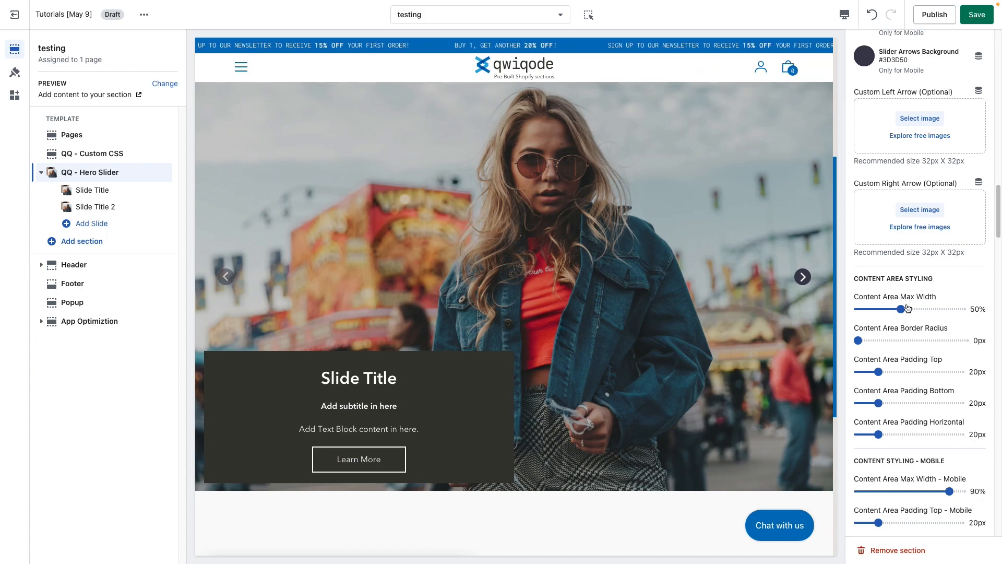
left_click_drag(881, 312, 879, 309)
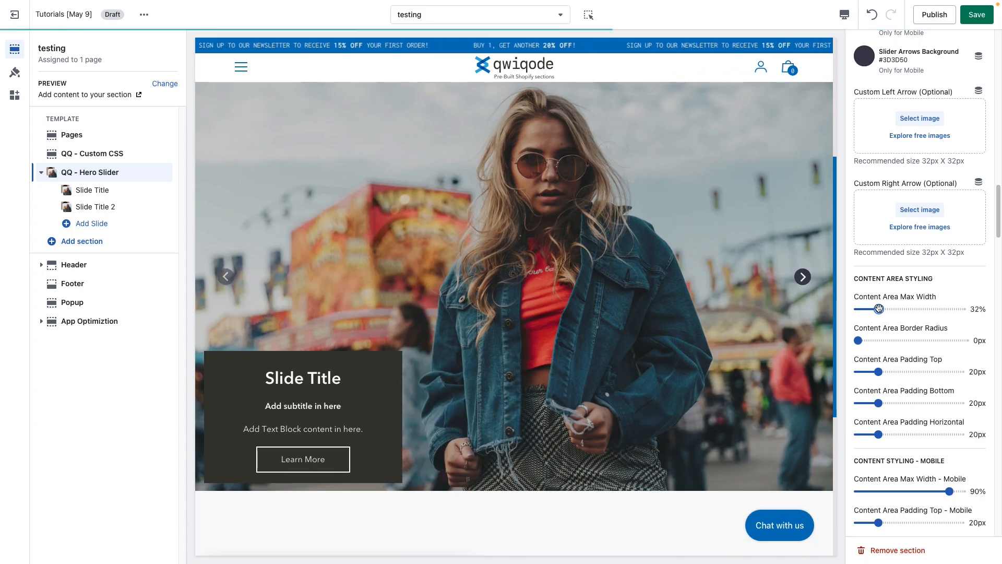
left_click(876, 340)
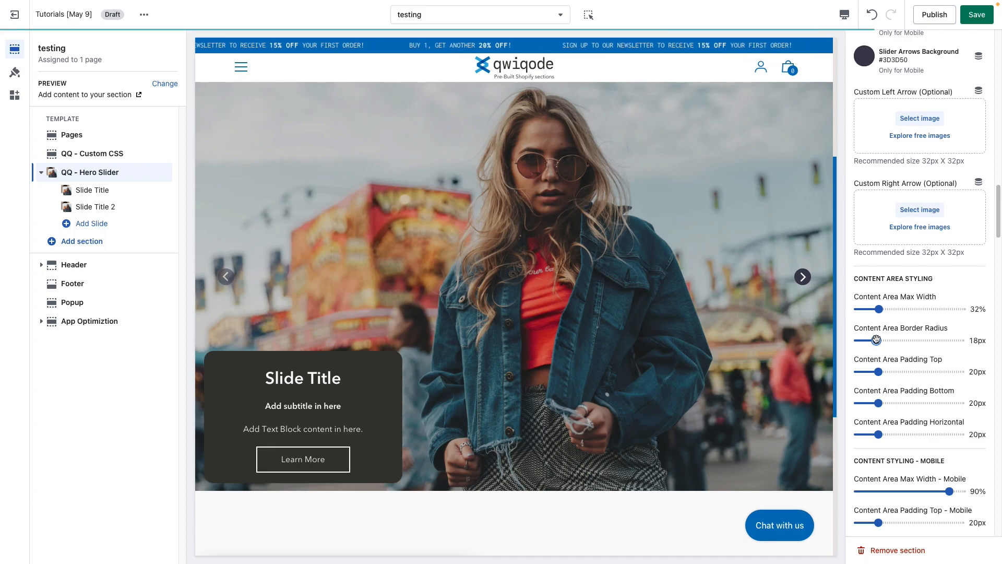
left_click_drag(876, 340, 880, 340)
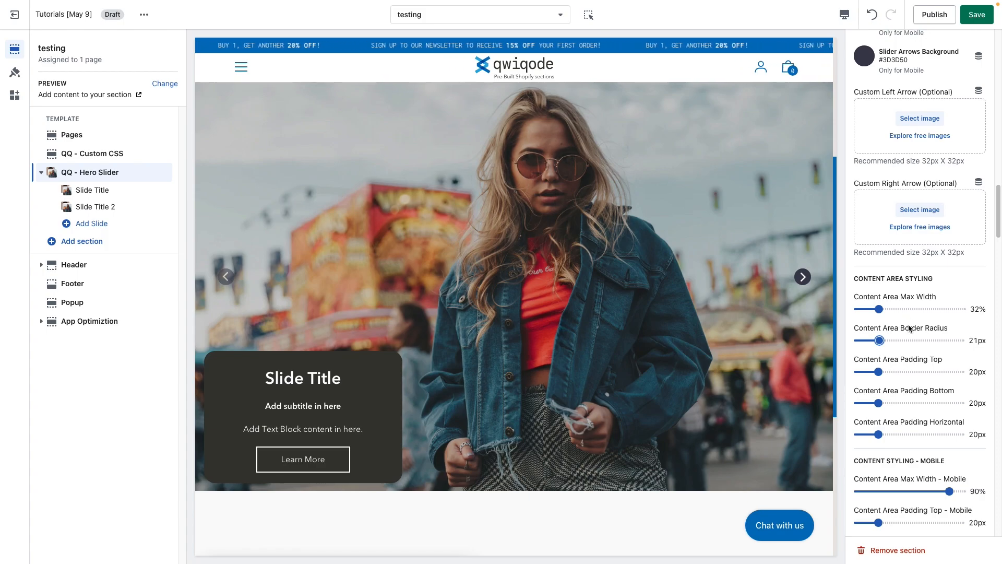
Set the desktop Content Area padding to 10px top, 30px bottom and 35px horizontal.
left_click_drag(892, 373, 869, 372)
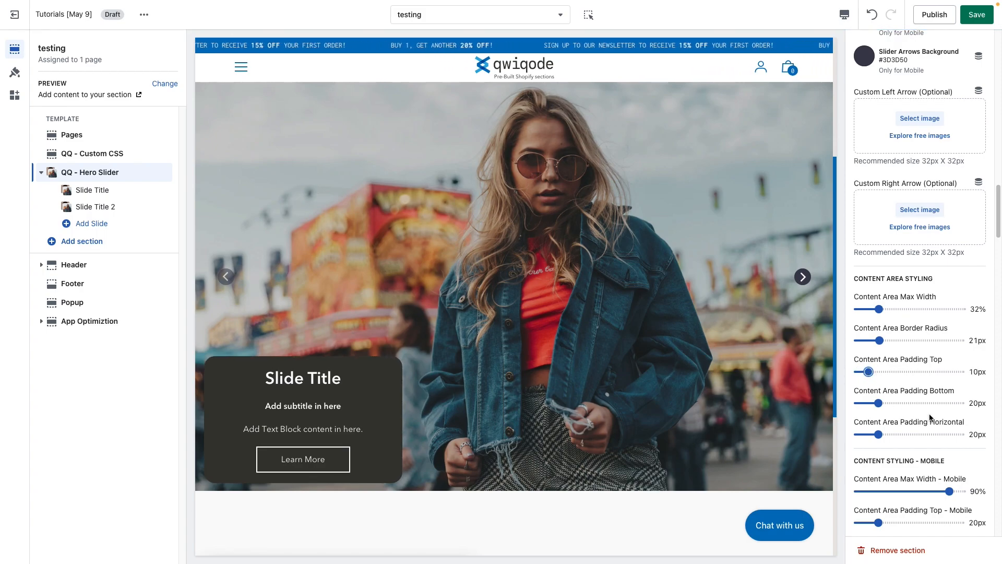
left_click(889, 403)
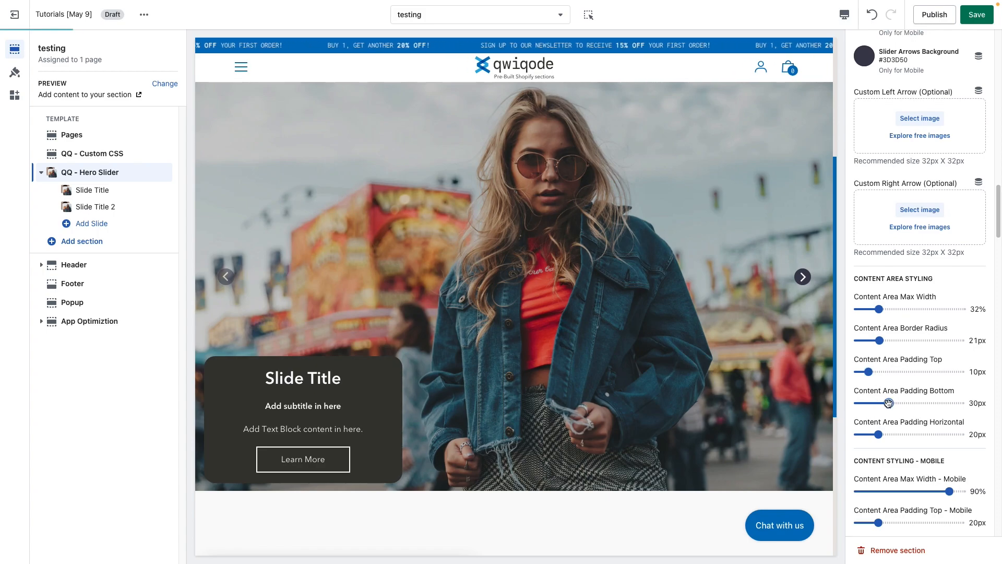
left_click(896, 435)
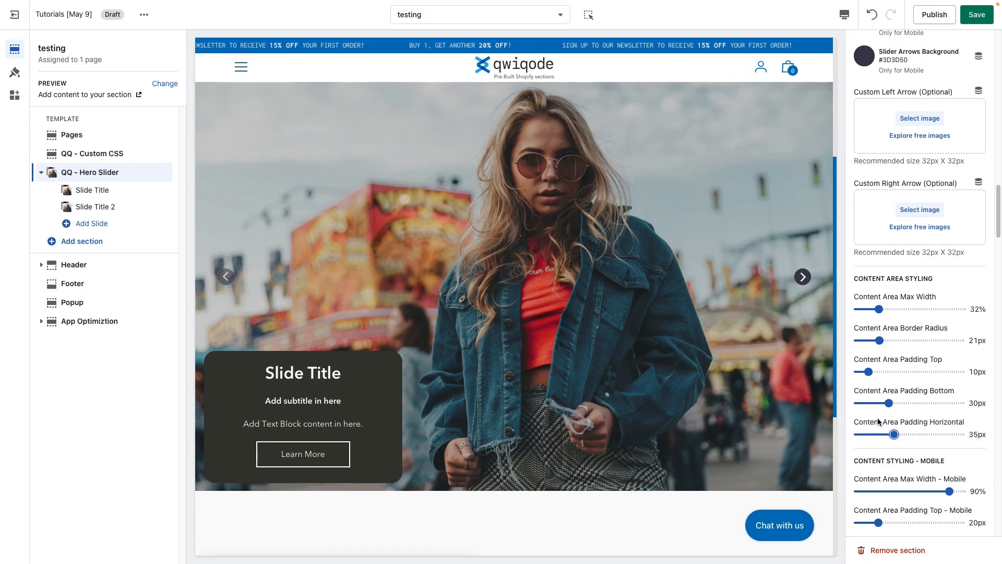
Enable Use Custom Font in the hero slider's Title Styling settings.
scroll(887, 376, "down", 3)
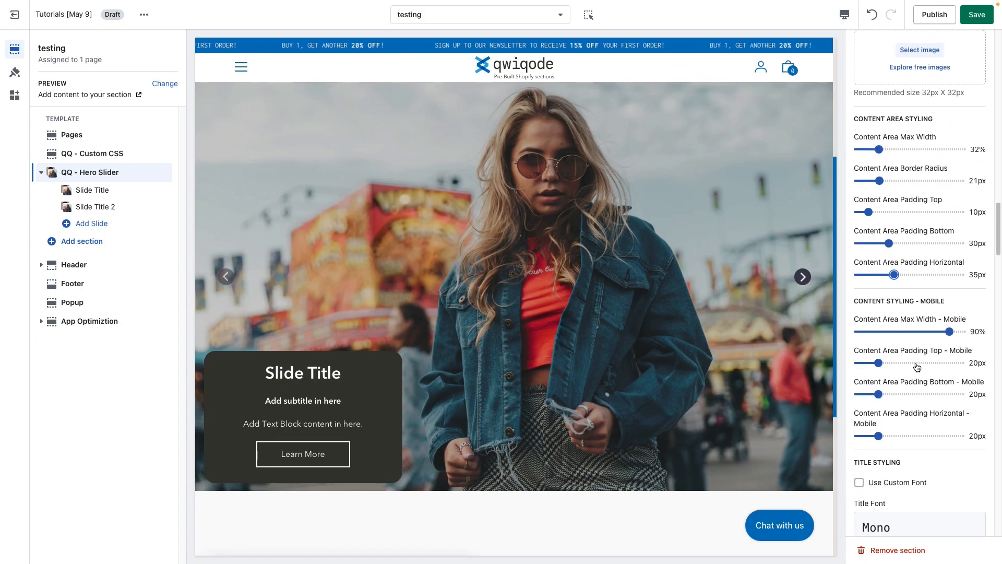
scroll(893, 426, "down", 3)
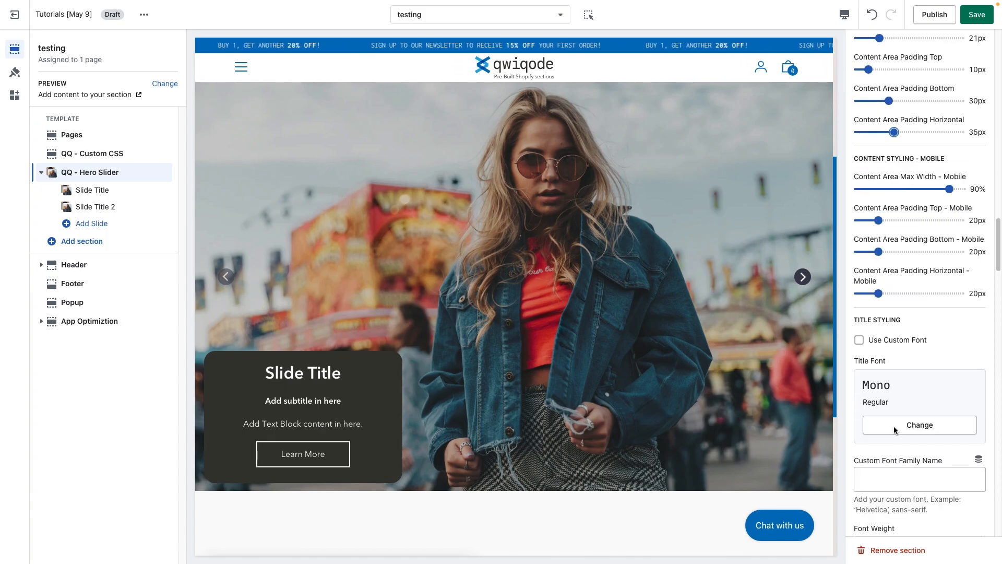
scroll(894, 426, "down", 2)
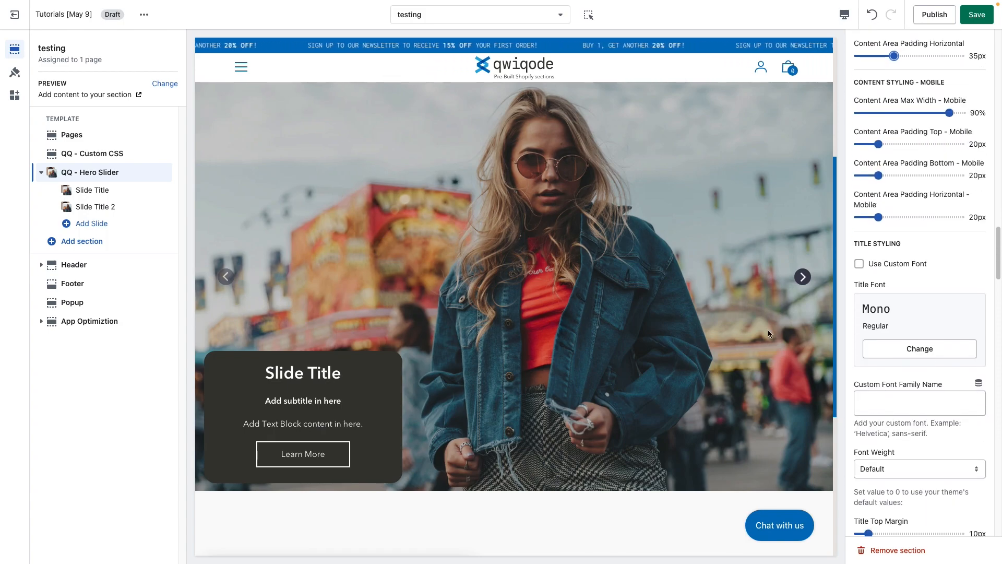
left_click(899, 268)
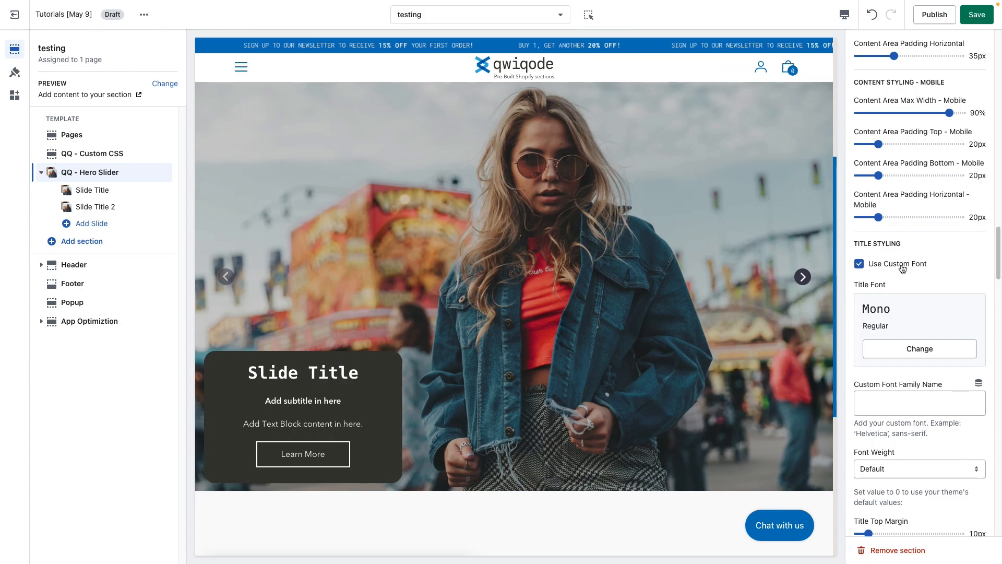
Browse the fonts available for the Title Font and leave the selection at Mono.
left_click(917, 349)
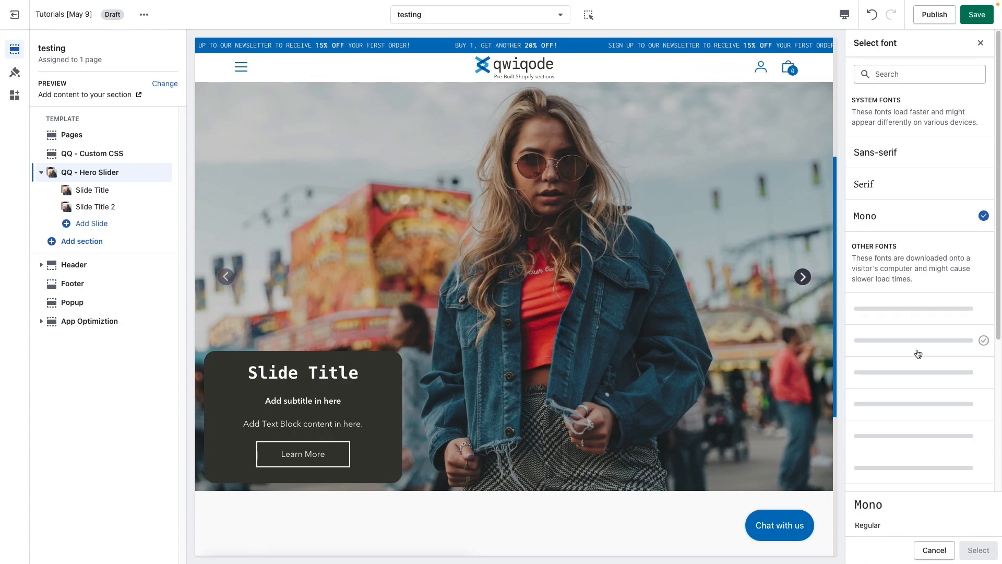
scroll(907, 405, "down", 6)
scroll(907, 405, "up", 6)
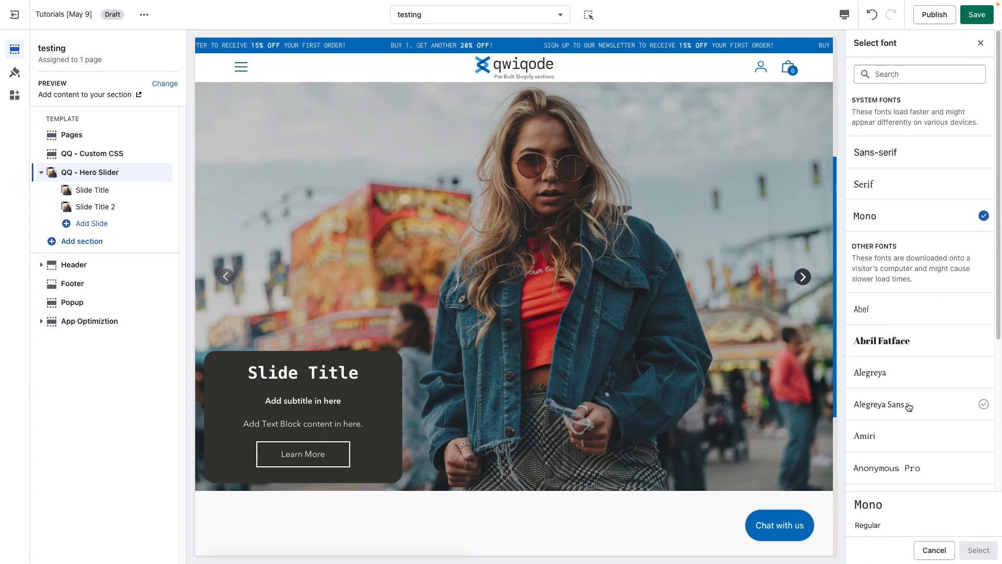
left_click(981, 43)
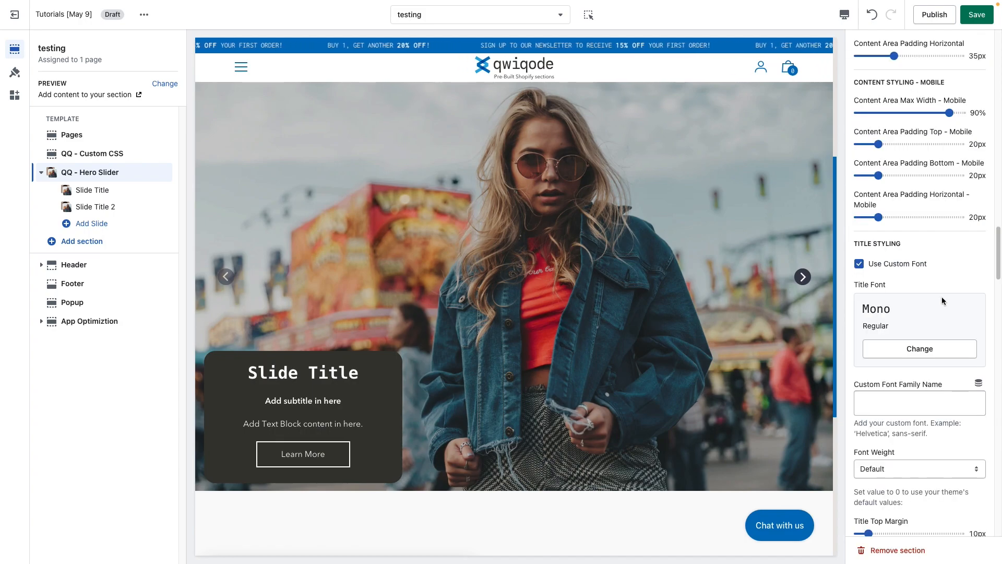
Examine the Custom Font Family Name field's example format, and disable Use Custom Font for the title.
left_click(908, 401)
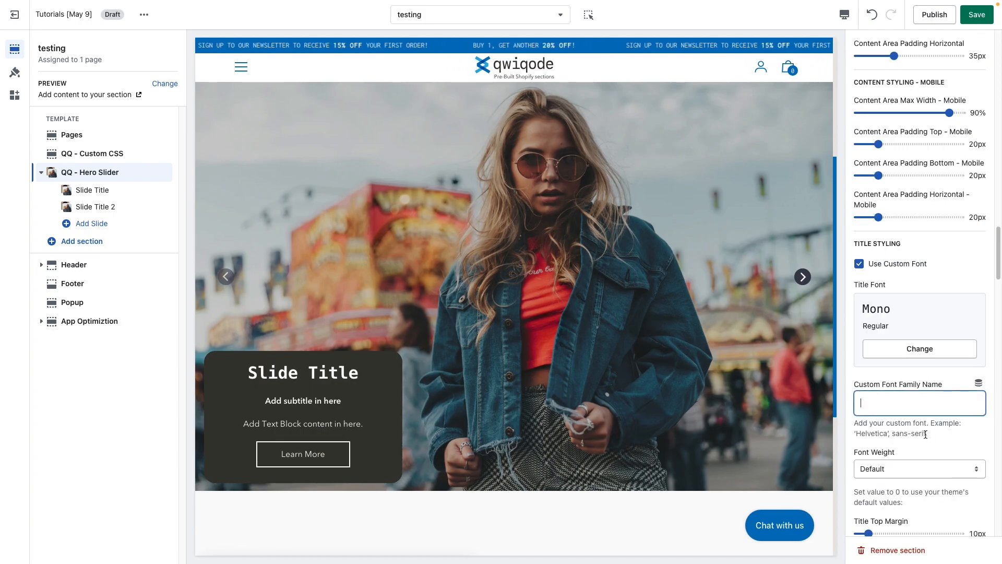
left_click_drag(926, 435, 867, 432)
left_click_drag(928, 435, 858, 432)
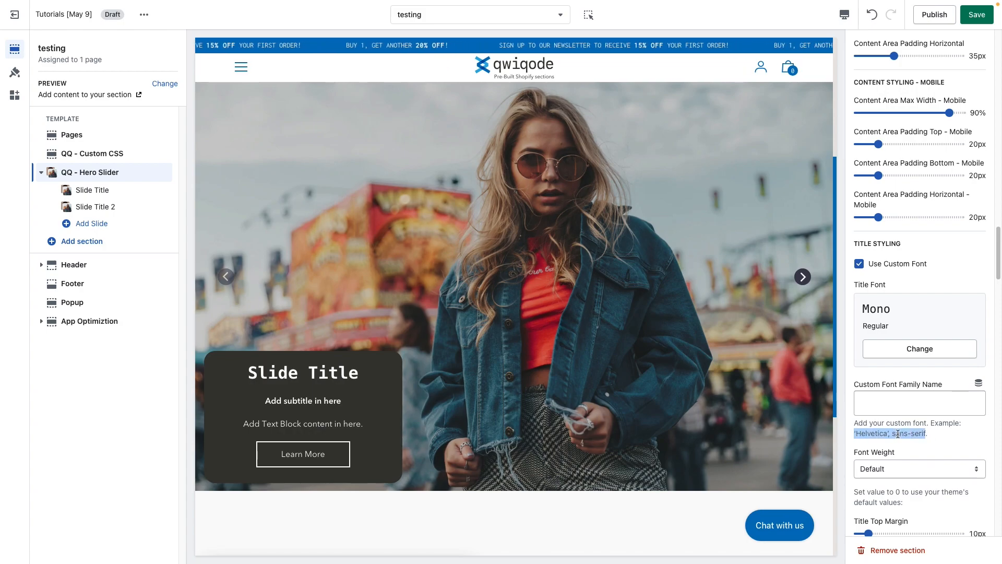
left_click(888, 402)
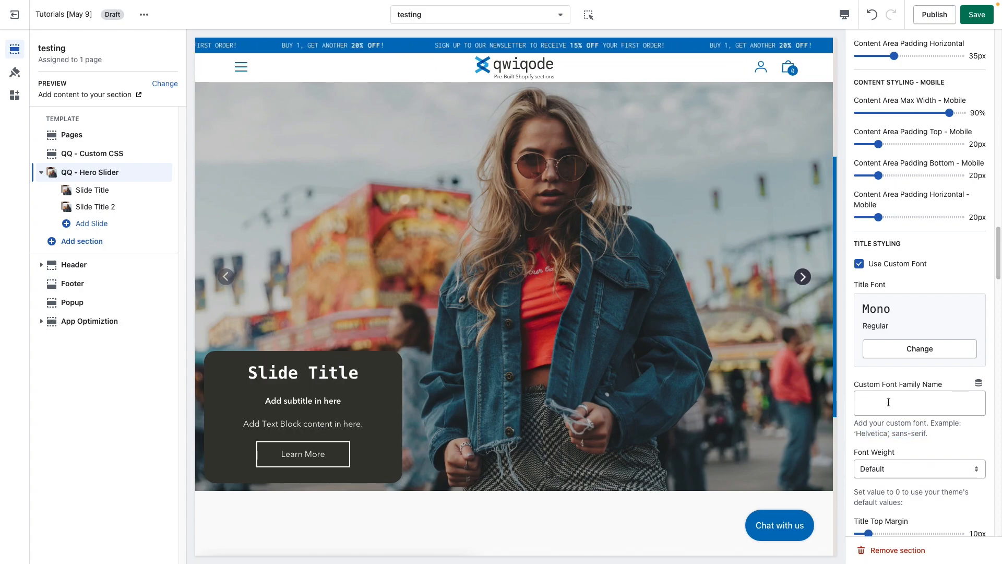
left_click_drag(901, 430, 875, 432)
left_click(904, 430)
scroll(902, 430, "down", 2)
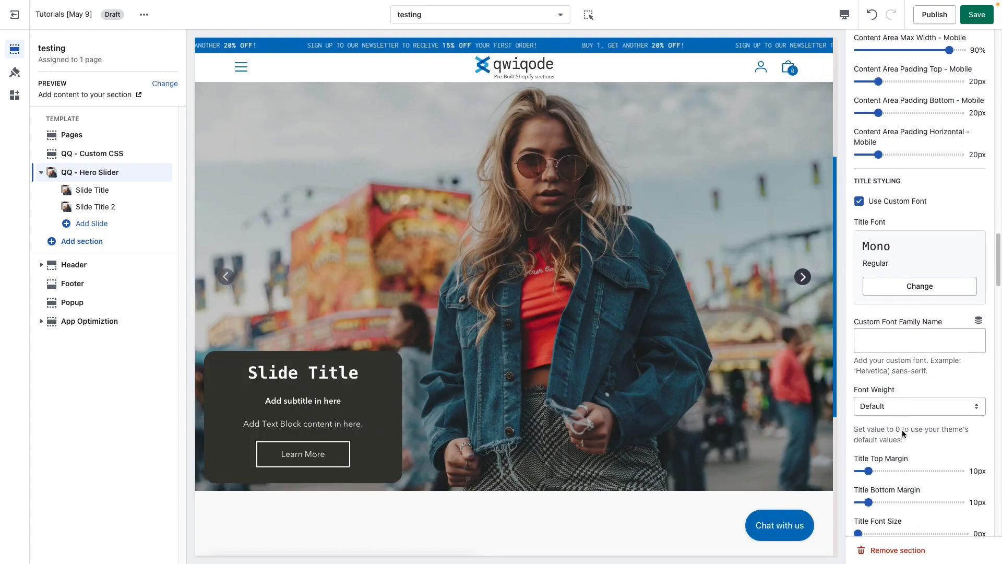
left_click(858, 194)
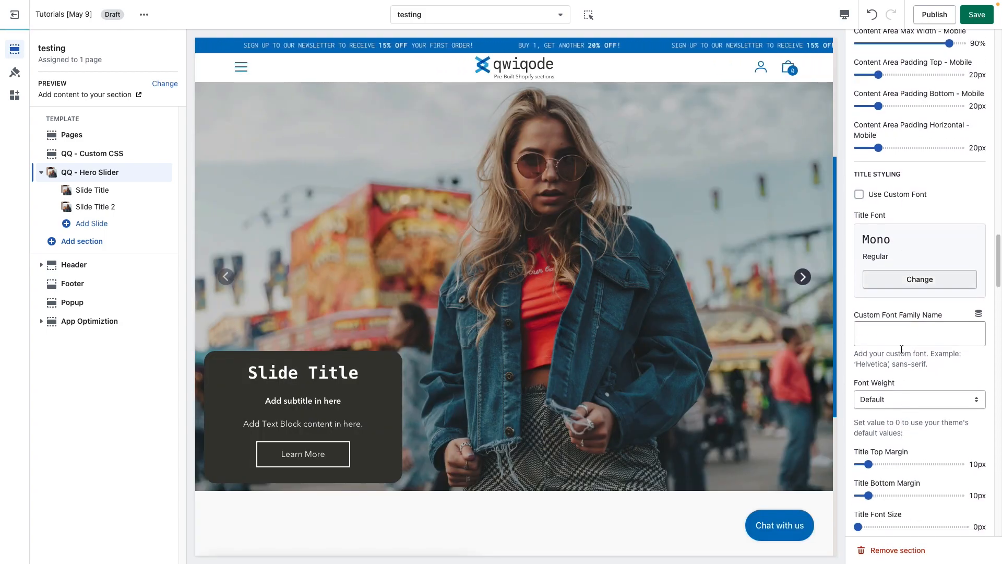
Try the title's Font Weight at 700 (Bold), and settle on 400 (Regular).
left_click(915, 399)
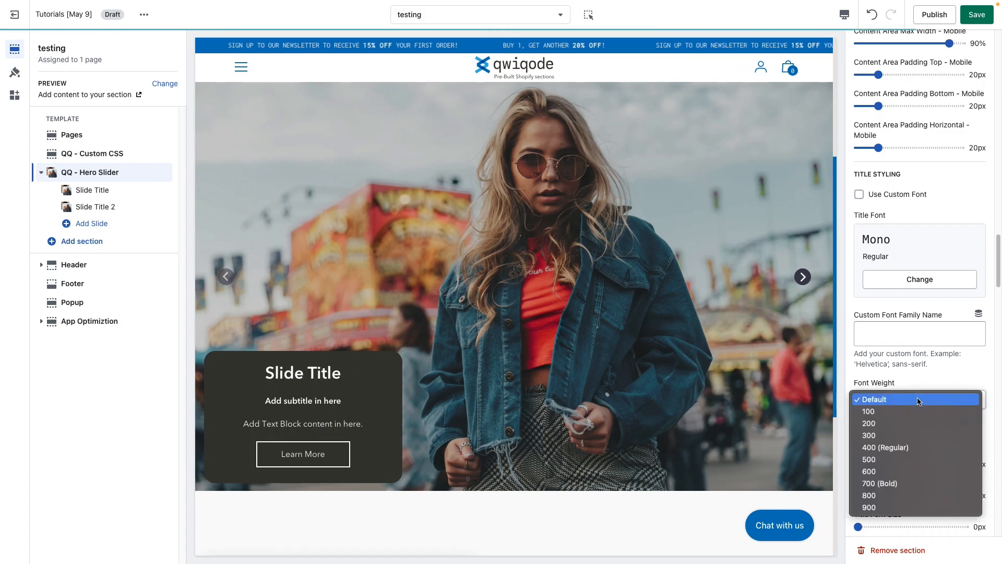
left_click(917, 448)
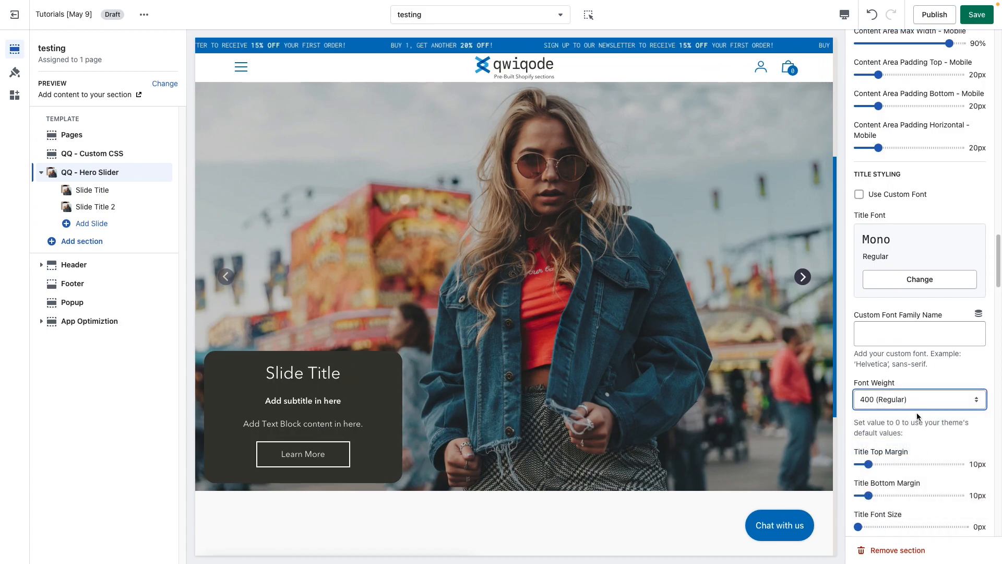
left_click(901, 400)
left_click(923, 434)
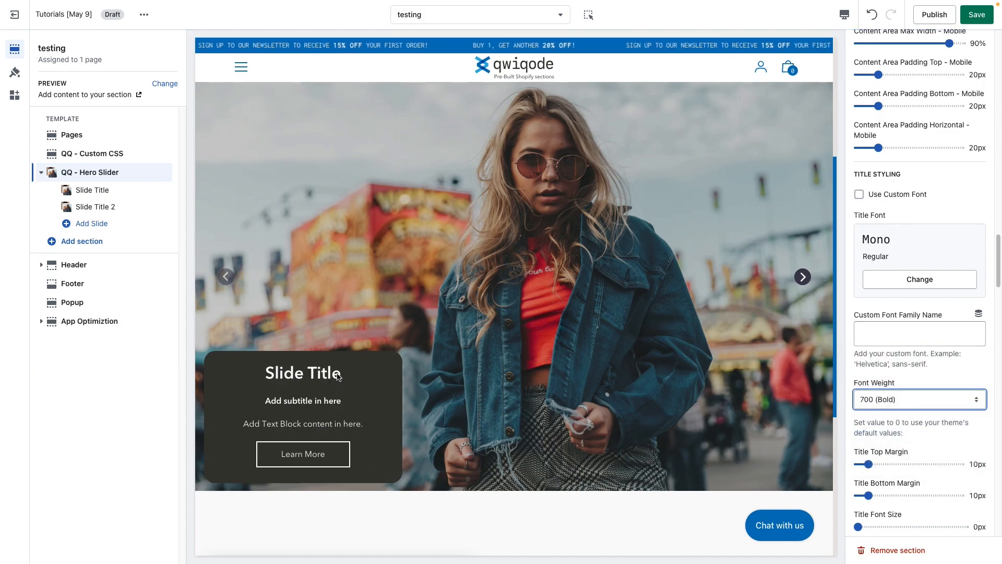
left_click(906, 394)
left_click(934, 361)
Set both the Title Top Margin and the Title Bottom Margin to 24px.
scroll(937, 434, "down", 1)
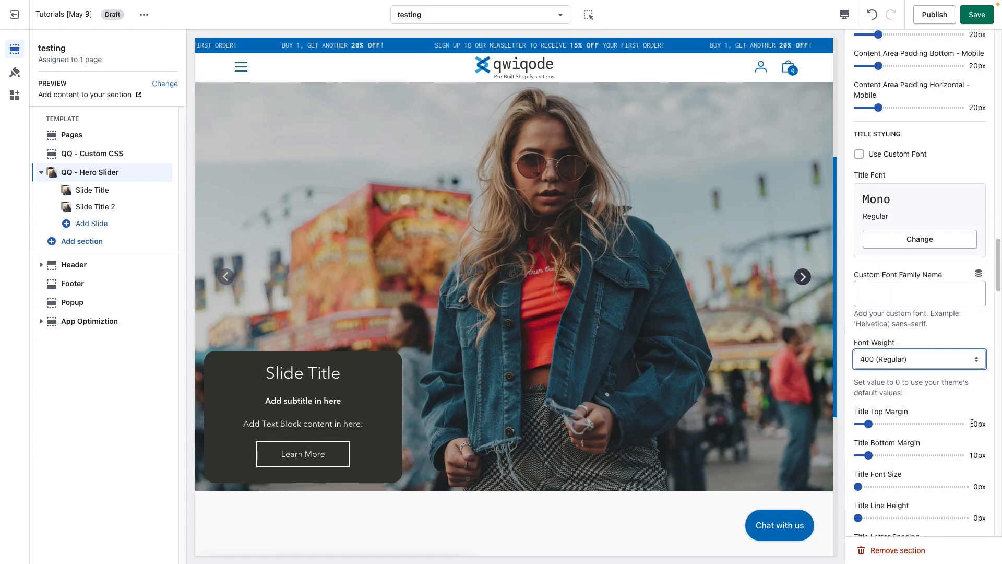
left_click(900, 423)
left_click_drag(900, 424, 882, 423)
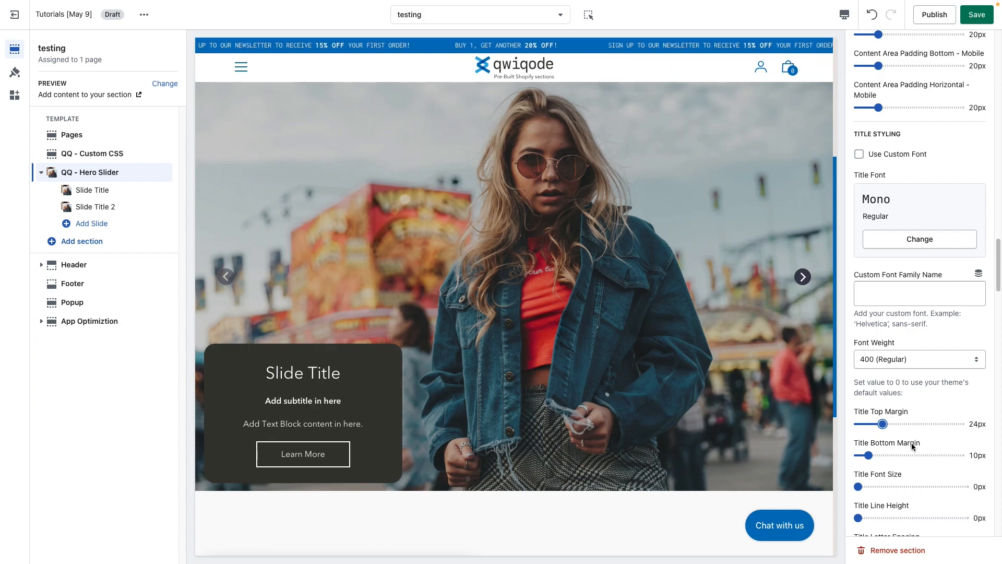
left_click(884, 456)
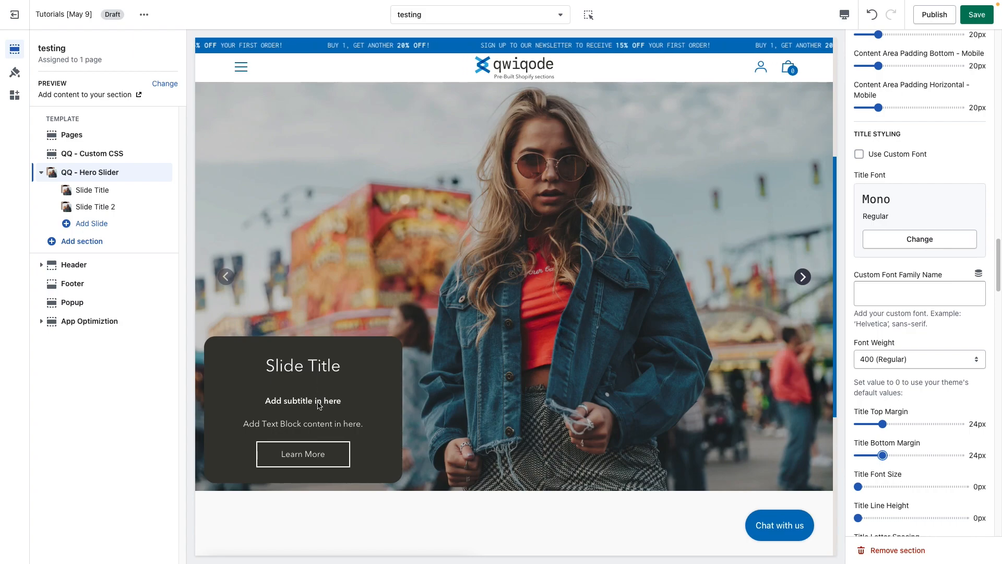
Delete the first slide's subtitle text, undo the deletion, and return to the QQ - Hero Slider section settings.
scroll(905, 459, "down", 2)
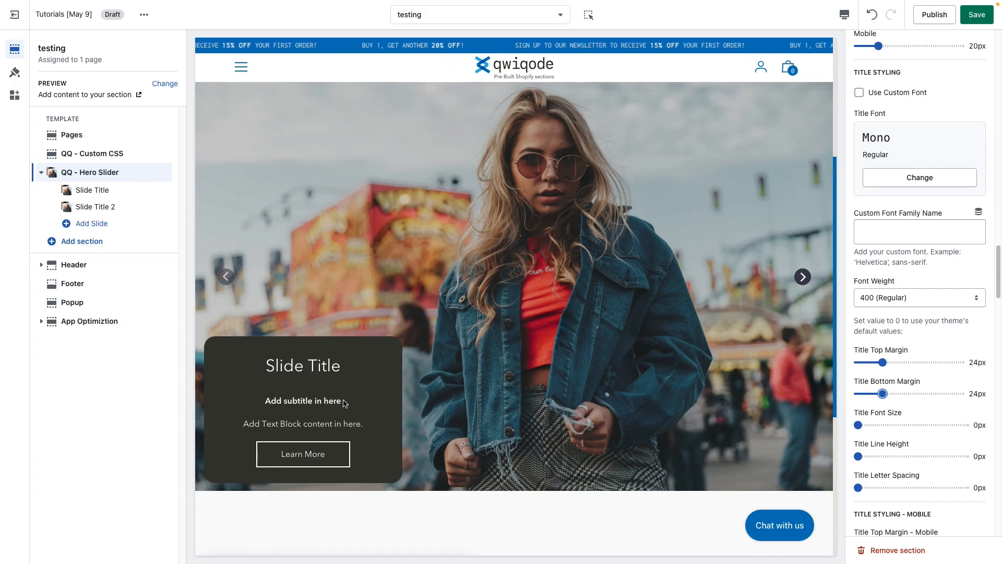
left_click(88, 207)
left_click(703, 236)
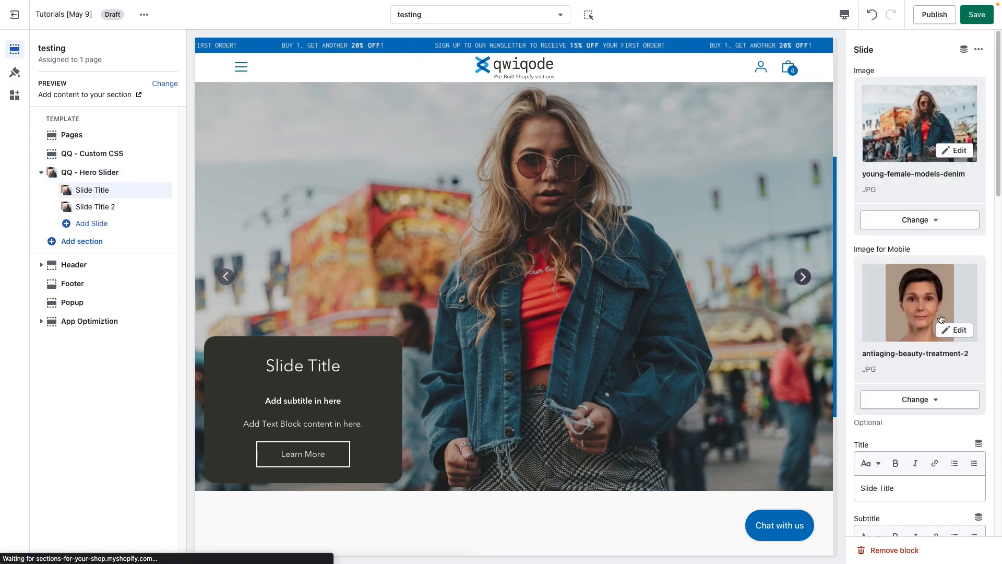
scroll(906, 456, "down", 4)
left_click_drag(935, 345, 841, 340)
key("BackSpace")
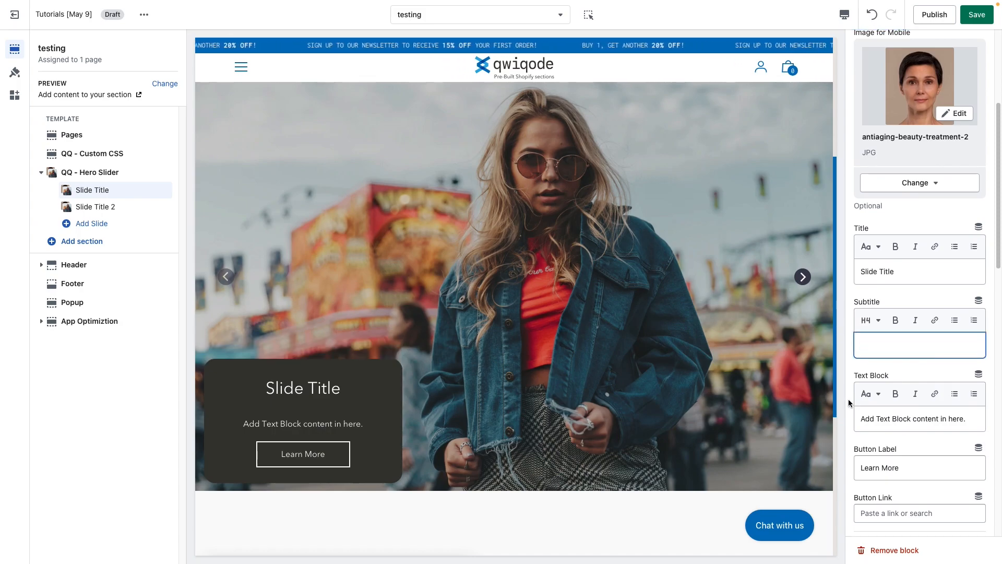
key("ctrl+z")
left_click(91, 174)
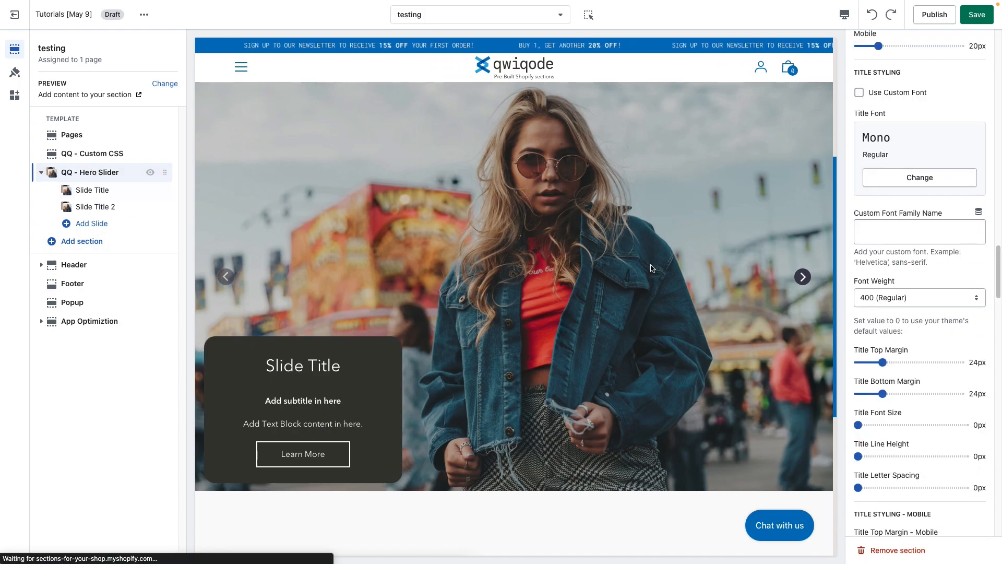
Set the Title Font Size to 43px and the Title Bottom Margin to 10px.
scroll(912, 401, "down", 1)
left_click(902, 390)
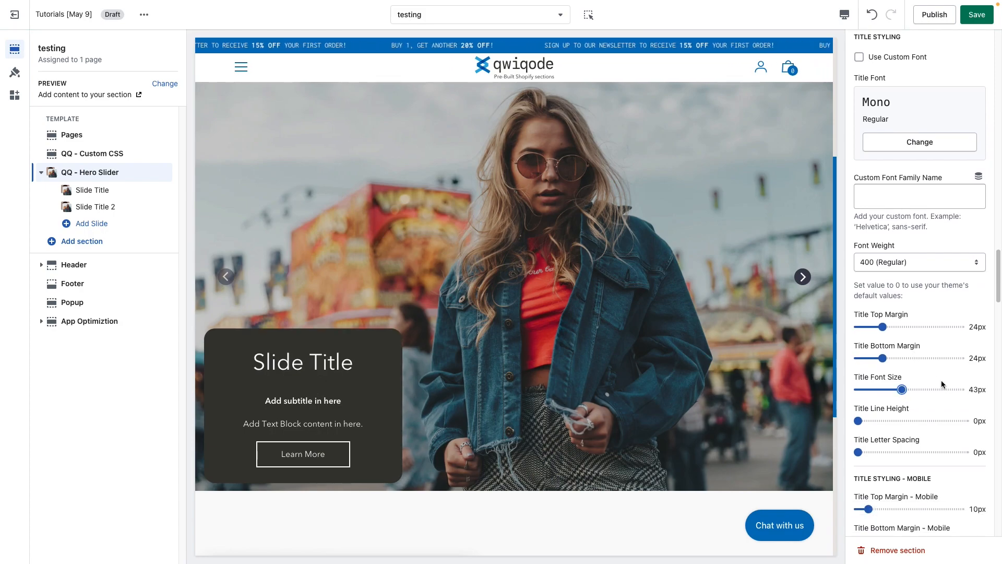
left_click(869, 358)
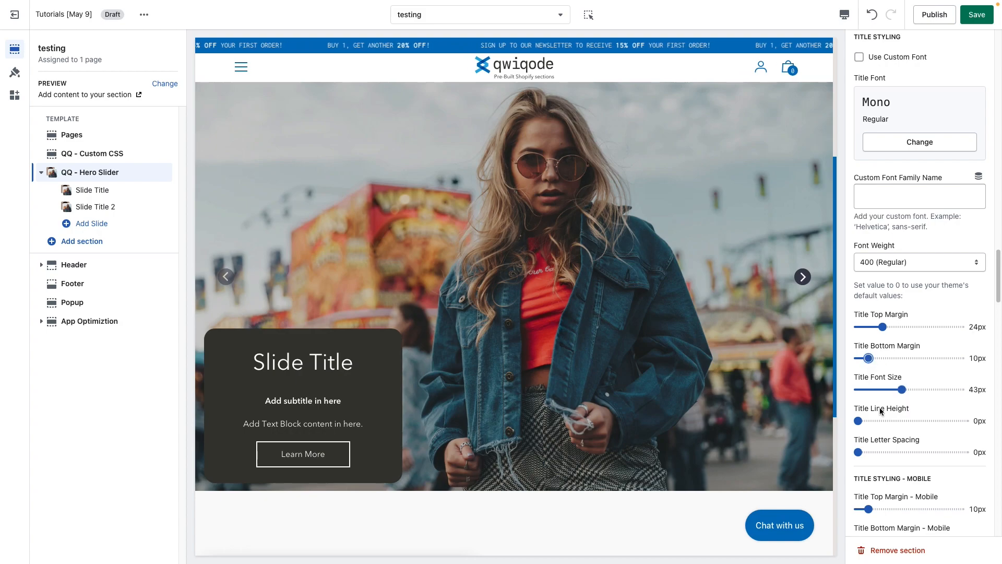
Try Title Line Height at 22px and 41px and a wider Title Letter Spacing, and return both to 0px.
left_click(882, 421)
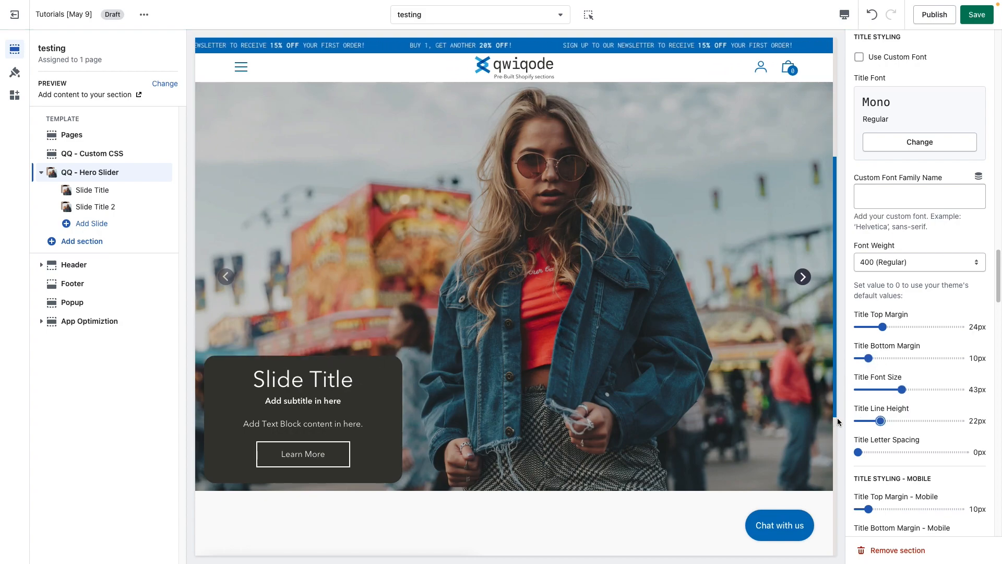
left_click(901, 422)
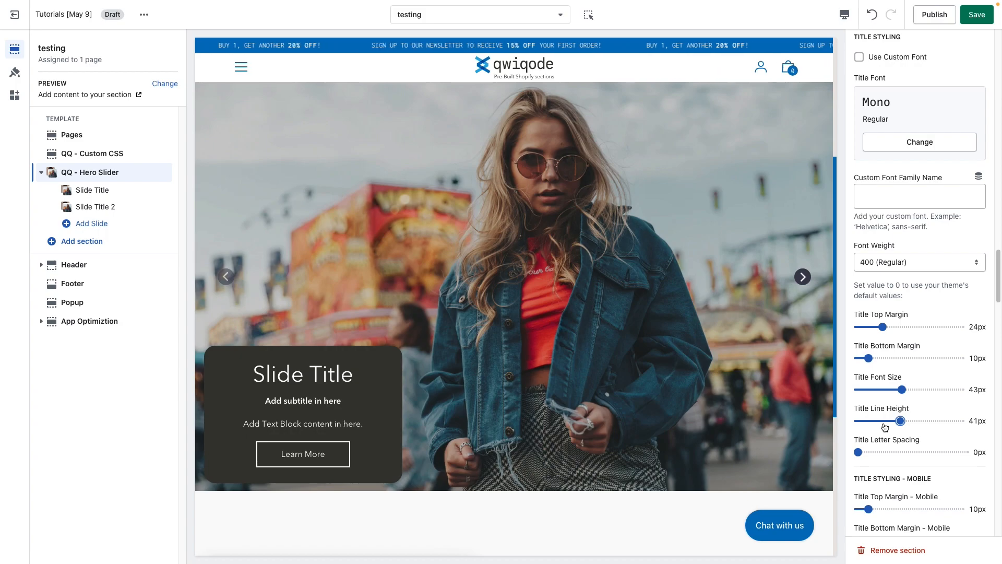
left_click_drag(902, 421, 858, 421)
left_click(880, 452)
left_click_drag(884, 452, 858, 452)
Examine the mobile title, subtitle and text block styling options of the hero slider, down to Button Styling.
scroll(920, 444, "down", 3)
scroll(921, 445, "down", 2)
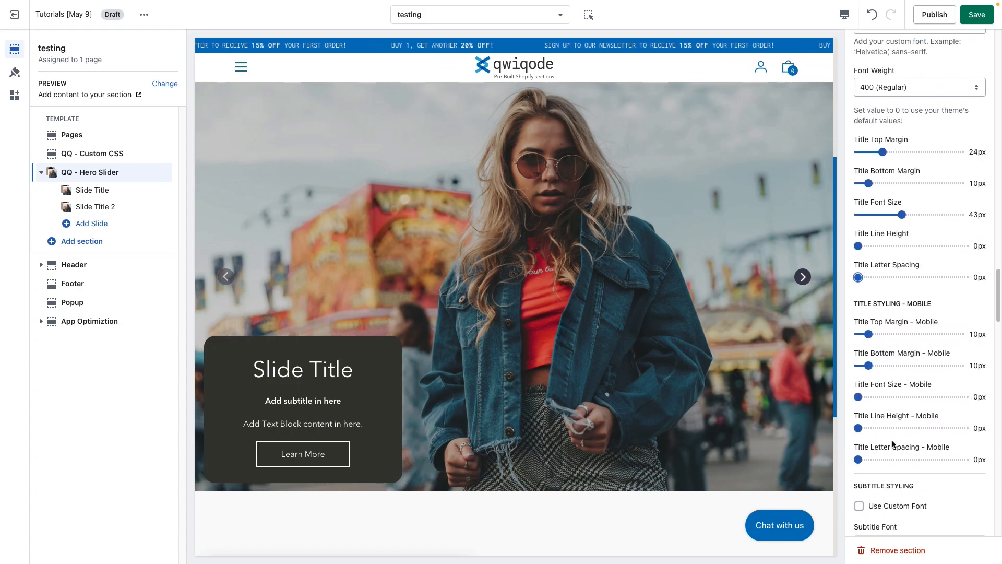
scroll(892, 443, "down", 8)
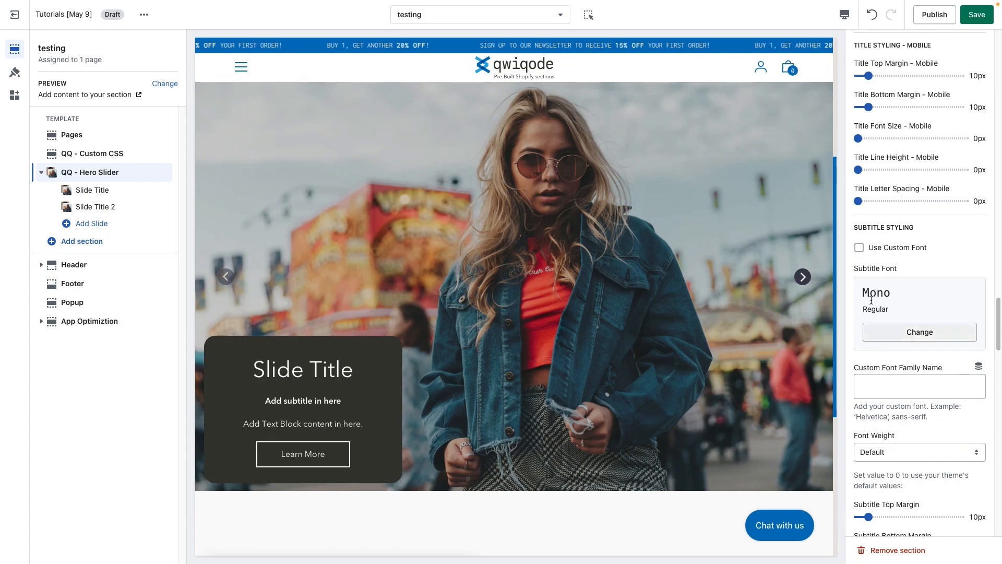
scroll(923, 439, "down", 2)
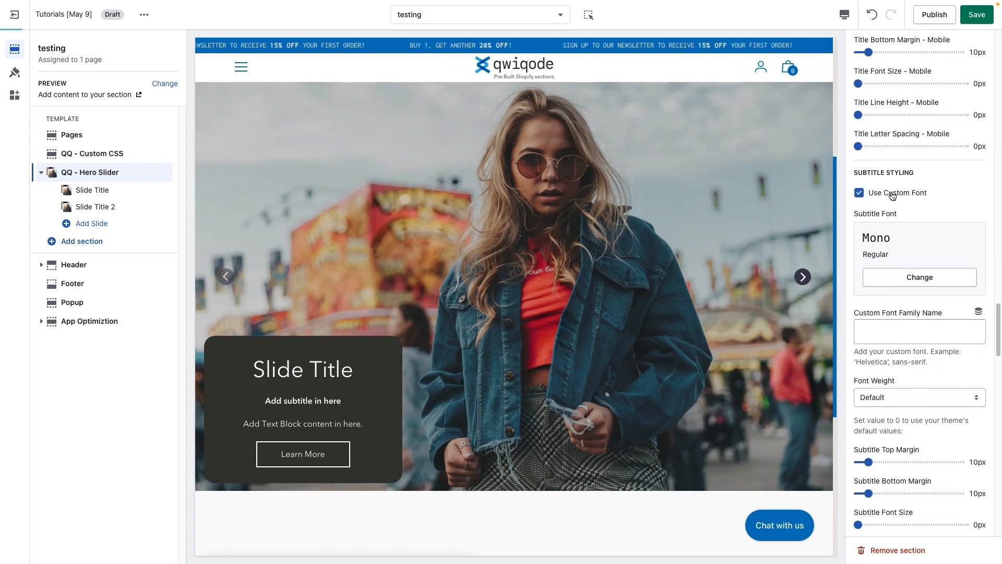
scroll(909, 393, "down", 5)
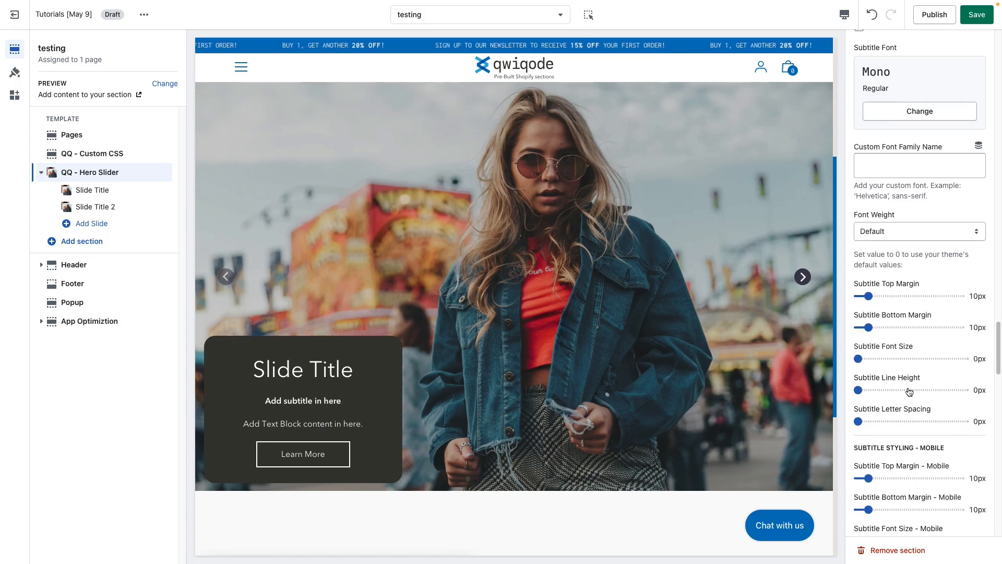
scroll(913, 430, "down", 3)
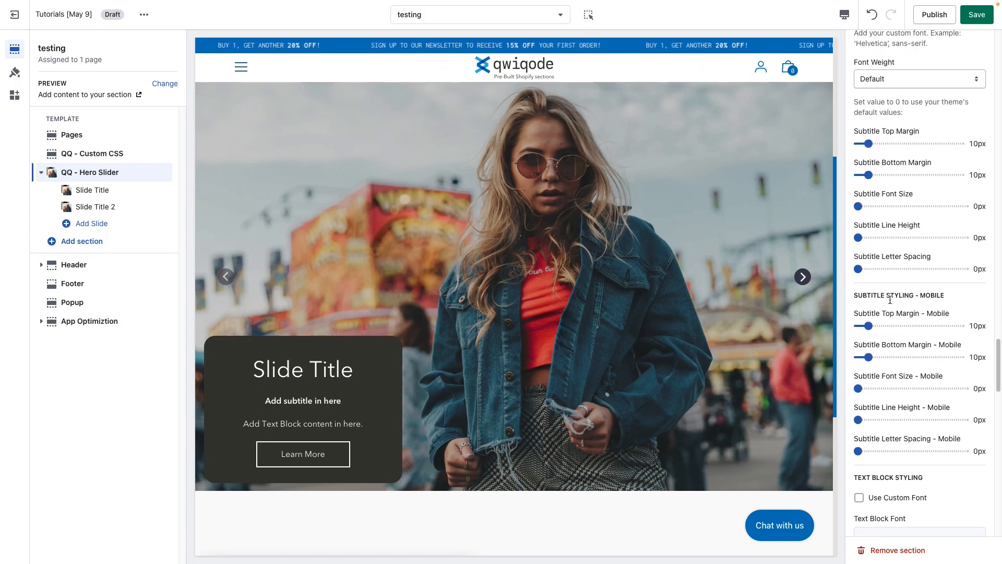
scroll(938, 457, "down", 3)
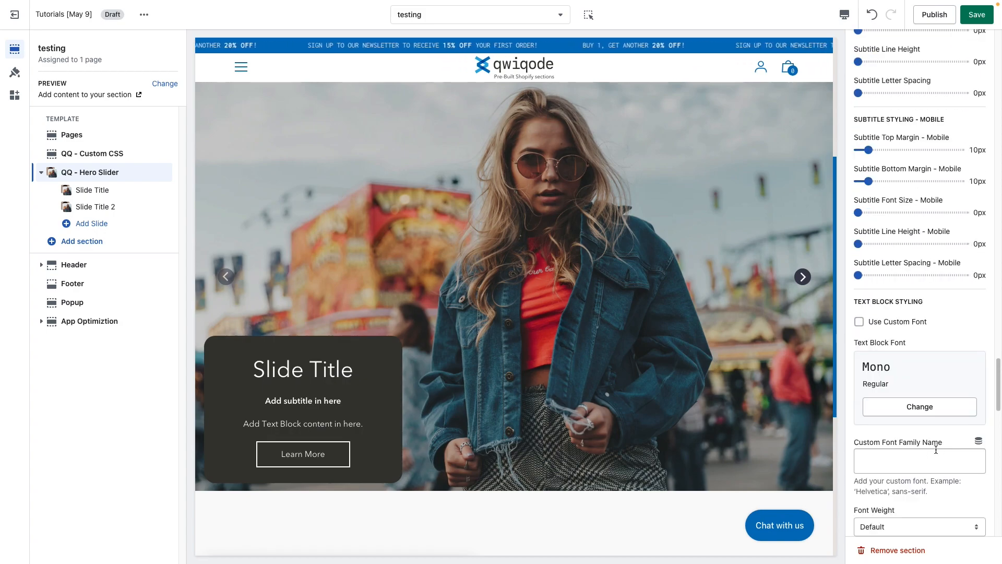
scroll(935, 450, "down", 2)
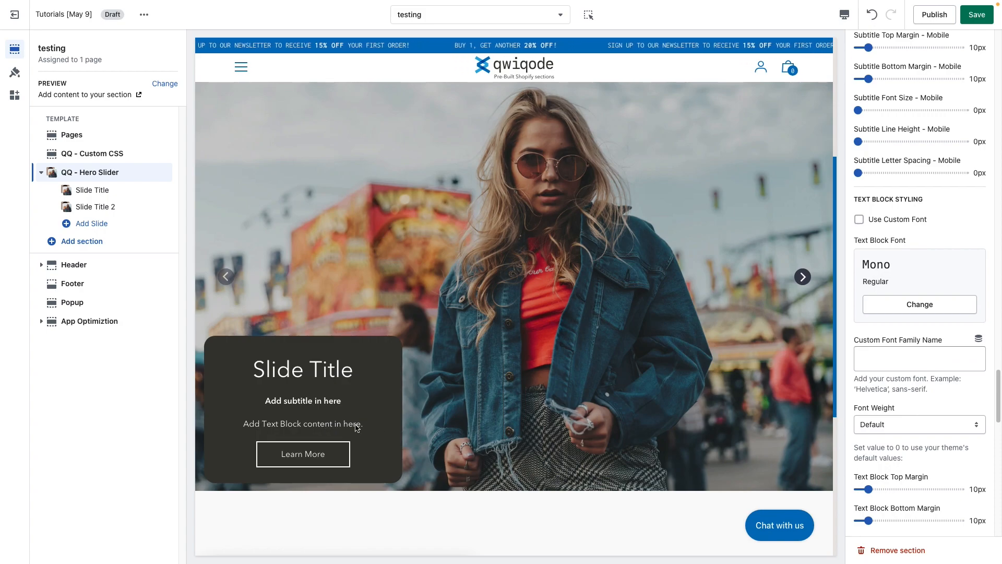
scroll(941, 428, "down", 8)
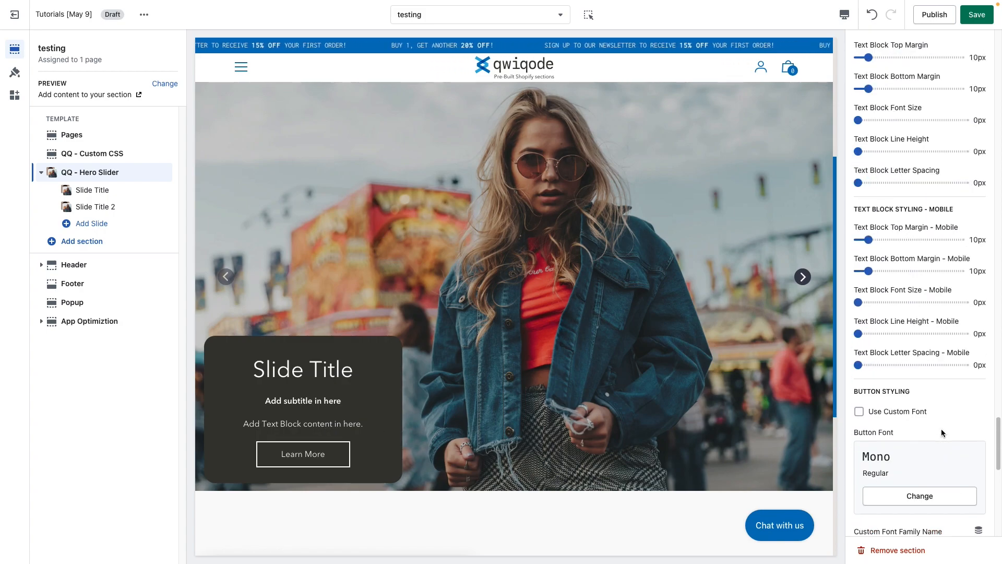
scroll(930, 350, "down", 3)
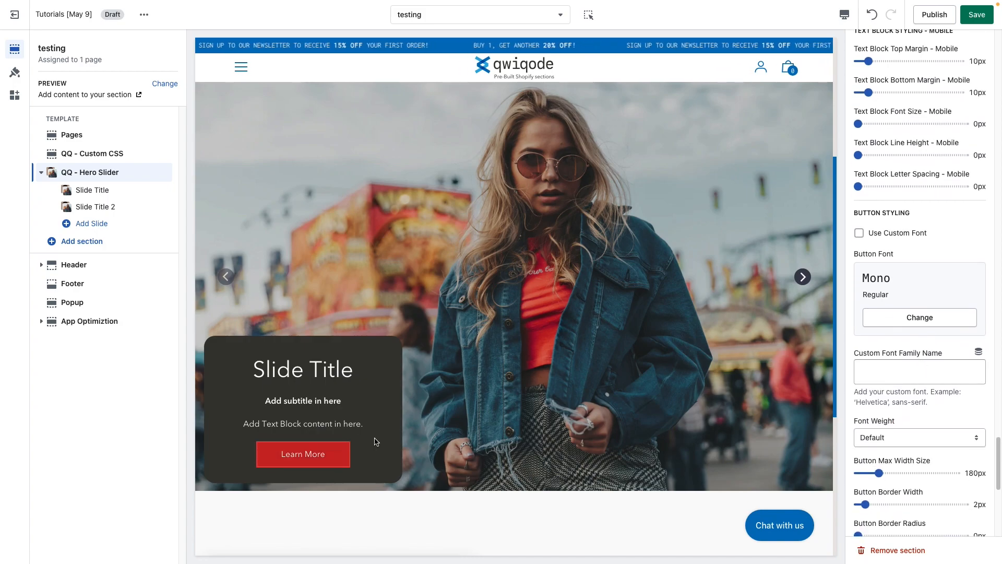
Try Use Custom Font for the slide button, and disable it again.
left_click(892, 238)
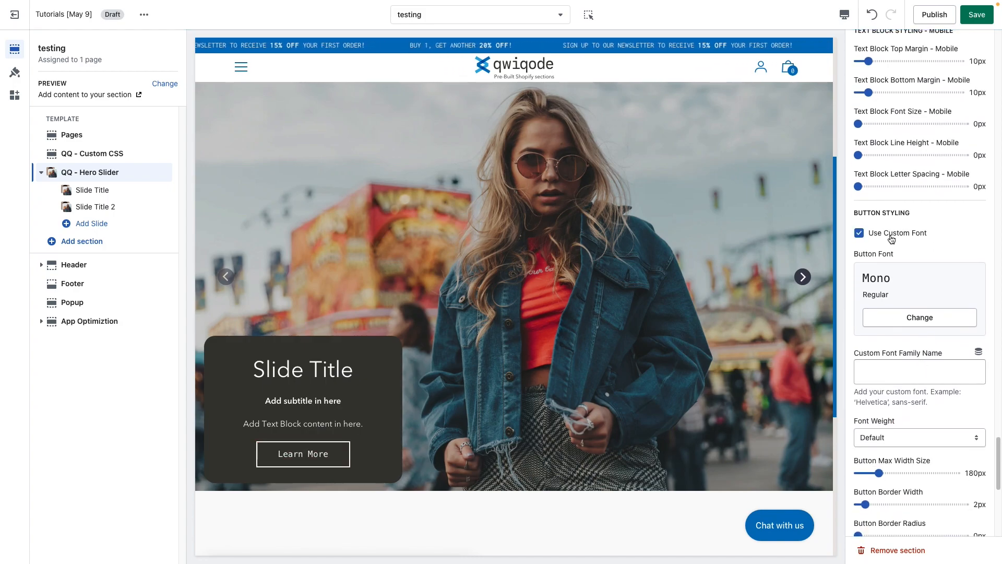
left_click(892, 239)
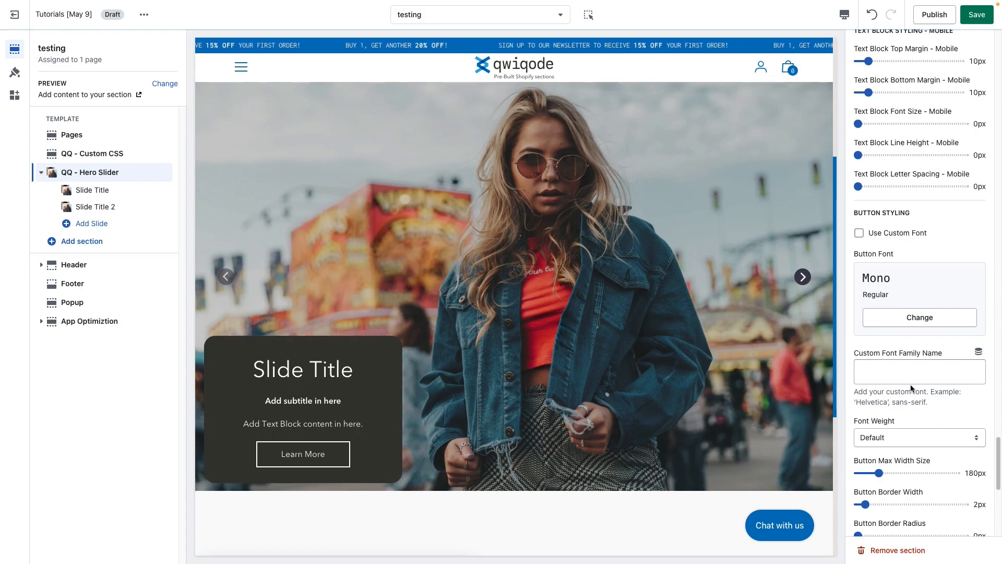
Set the slide button's max width to 240px, border width to 3px and border radius to 25px.
scroll(910, 438, "down", 2)
scroll(908, 397, "down", 2)
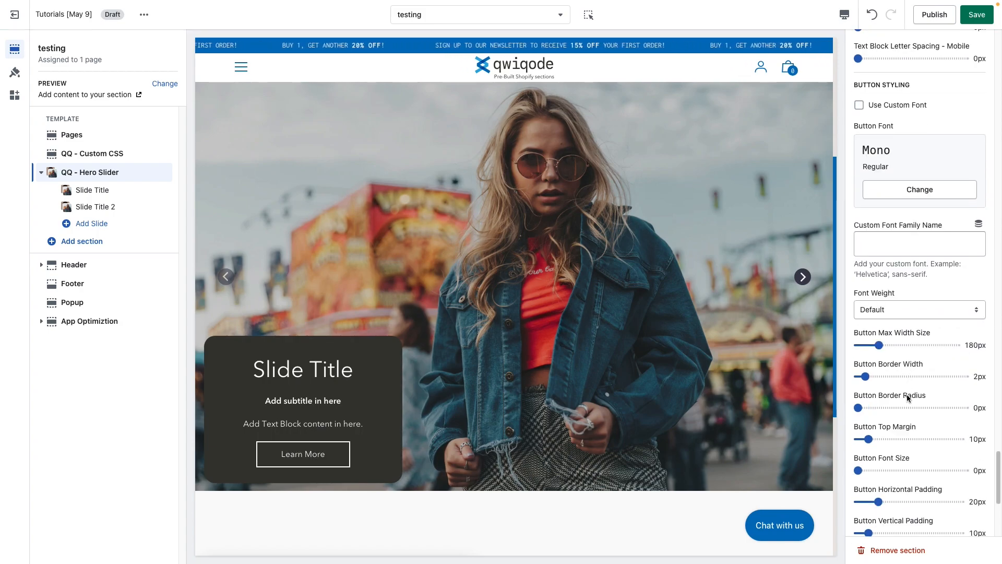
scroll(906, 393, "down", 2)
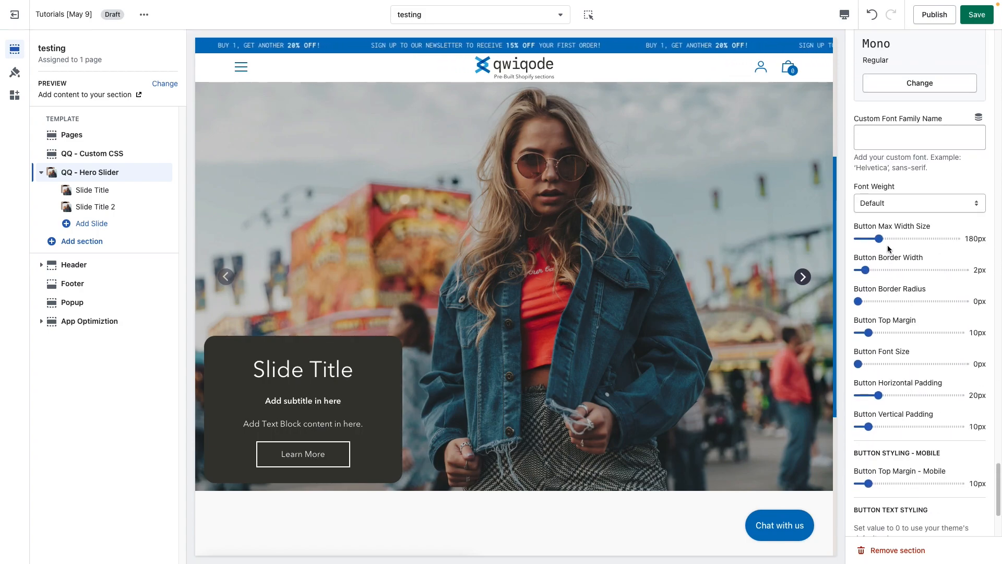
left_click(900, 238)
left_click_drag(899, 239, 888, 239)
left_click(879, 270)
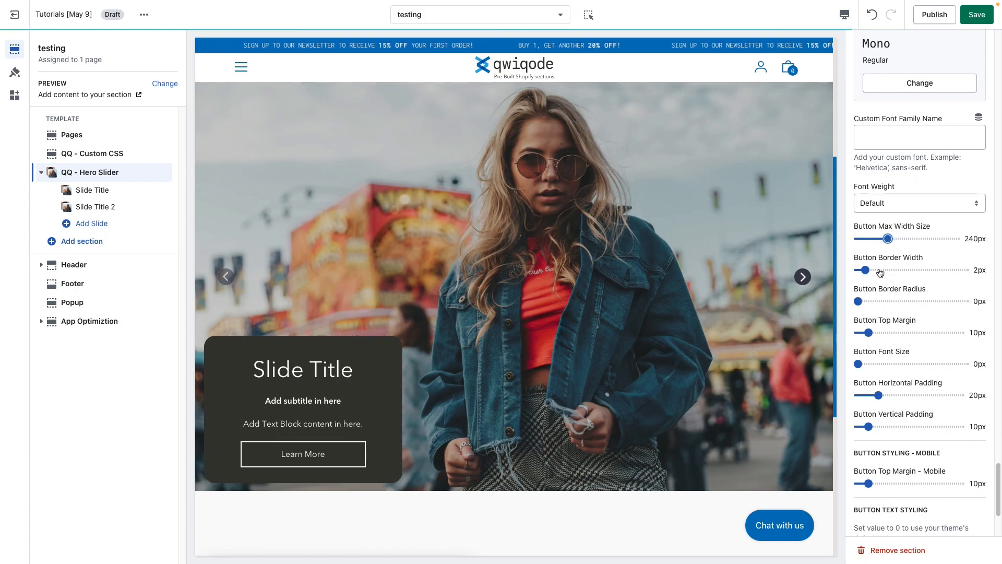
left_click_drag(879, 270, 883, 300)
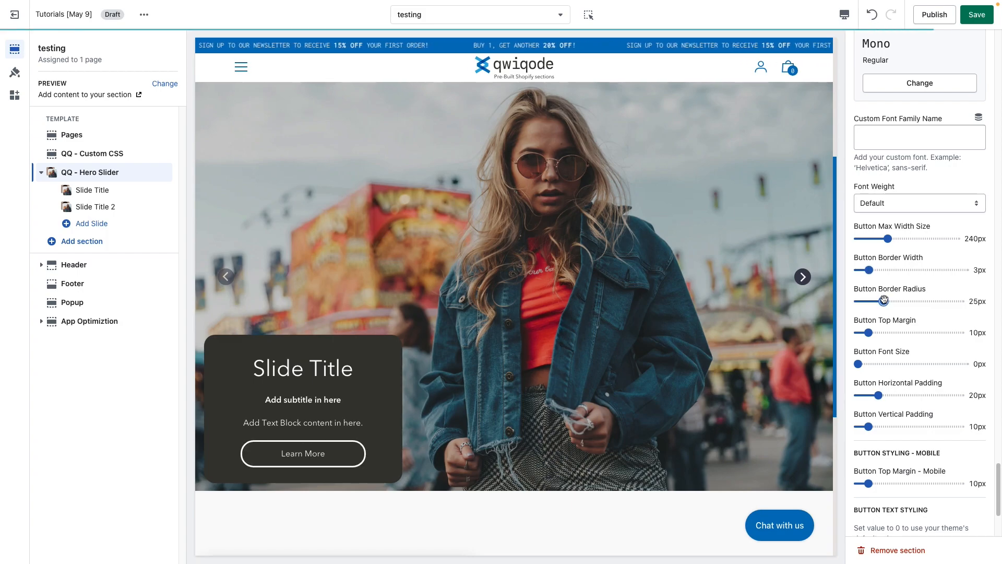
Set the slide button's top margin to 28px, font size to 15px, horizontal padding to 30px and vertical padding to 4px.
left_click(887, 333)
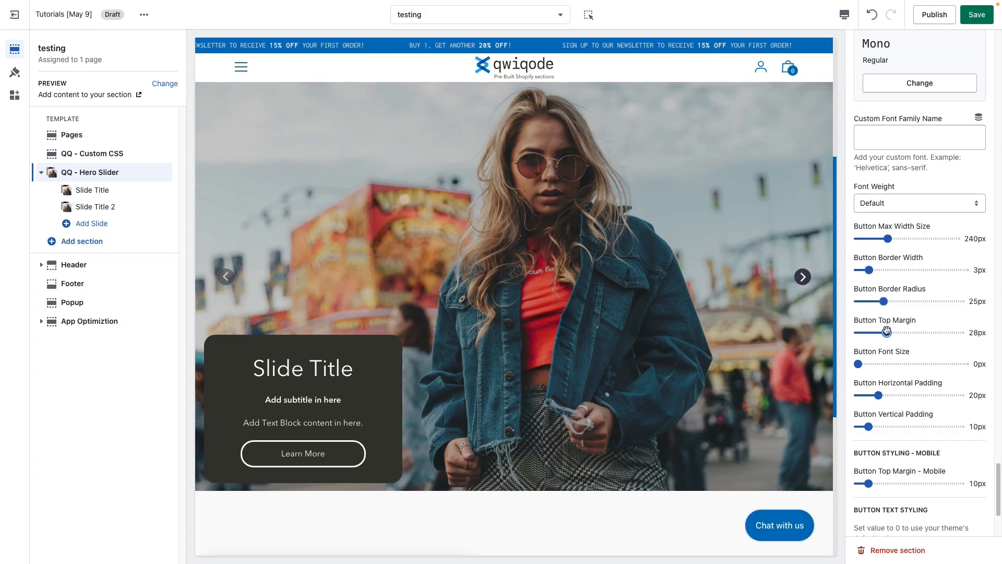
left_click(873, 364)
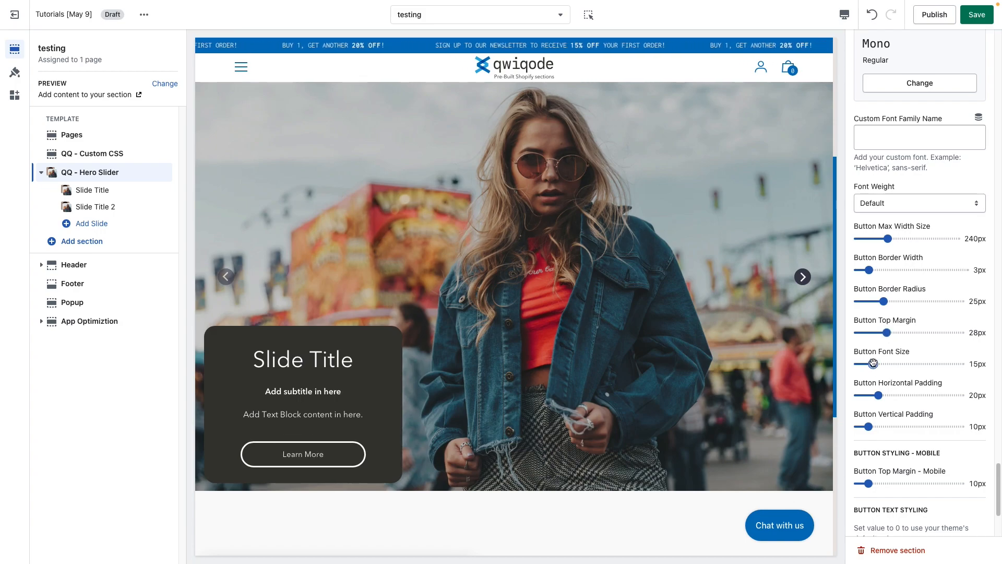
left_click(899, 395)
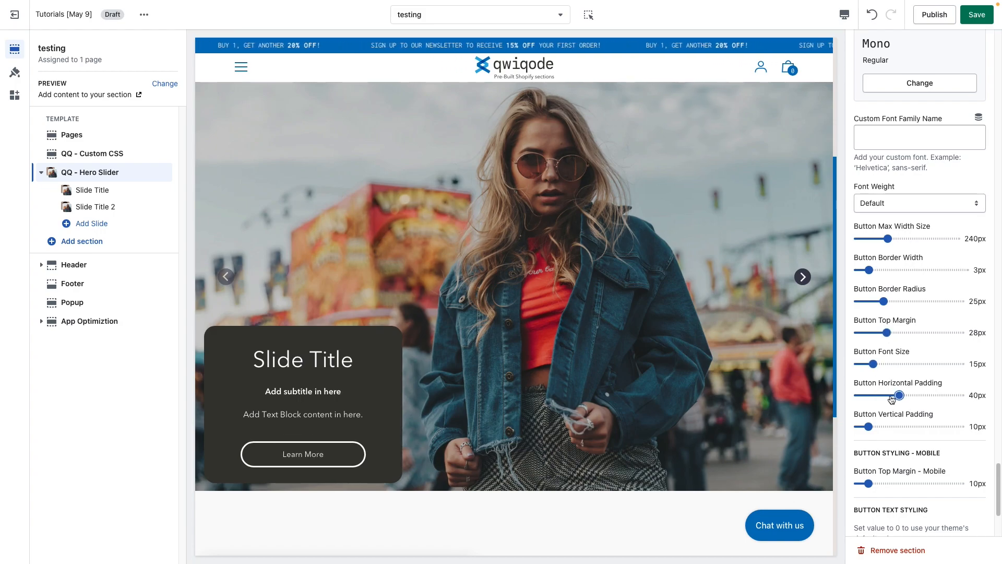
left_click(914, 395)
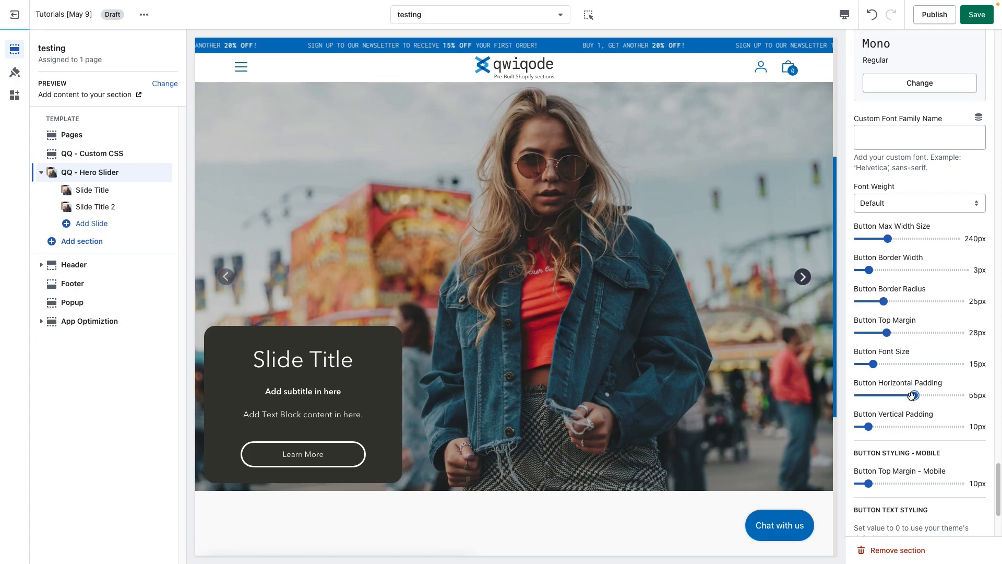
left_click(889, 396)
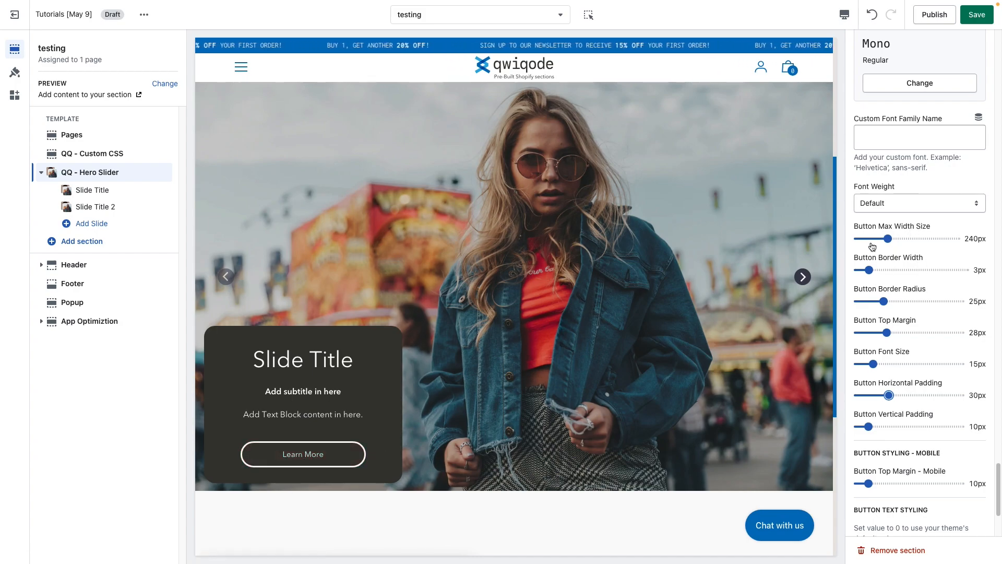
mouse_move(869, 426)
left_mouse_down()
mouse_move(887, 427)
mouse_move(863, 427)
left_mouse_up()
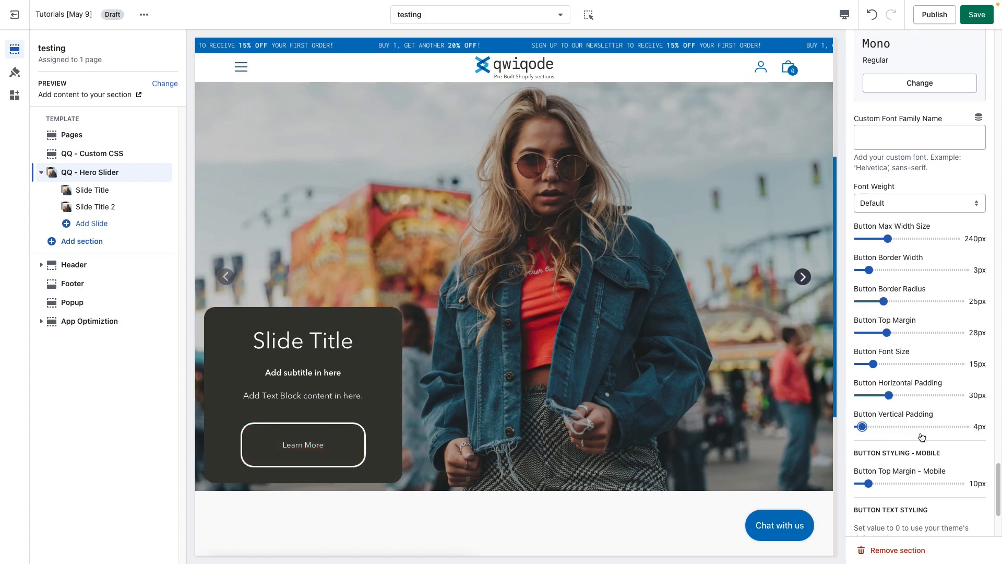
Set the slide button's vertical padding to 12px and its letter spacing to 1px.
left_click(870, 426)
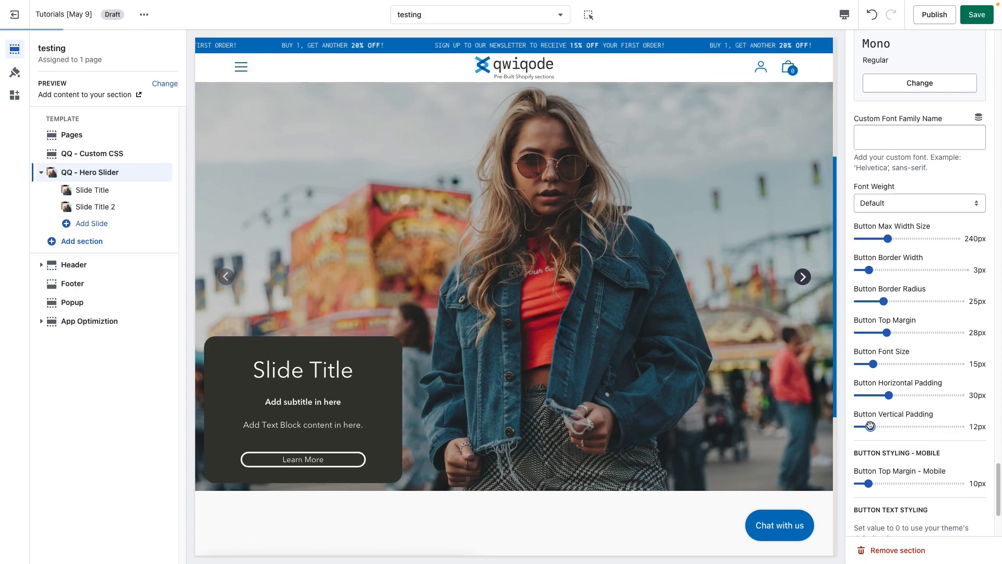
scroll(912, 457, "down", 1)
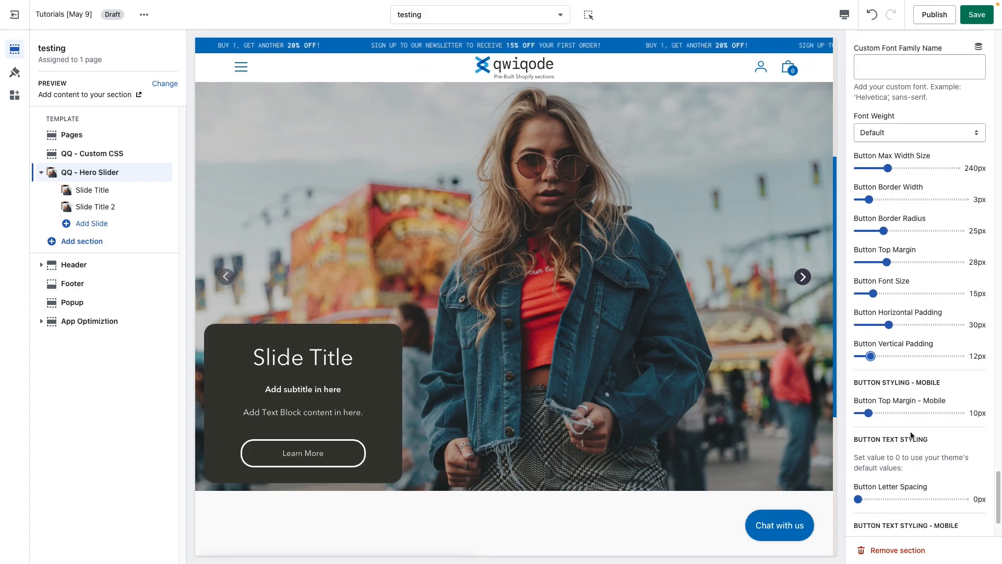
scroll(904, 417, "down", 1)
scroll(904, 418, "down", 3)
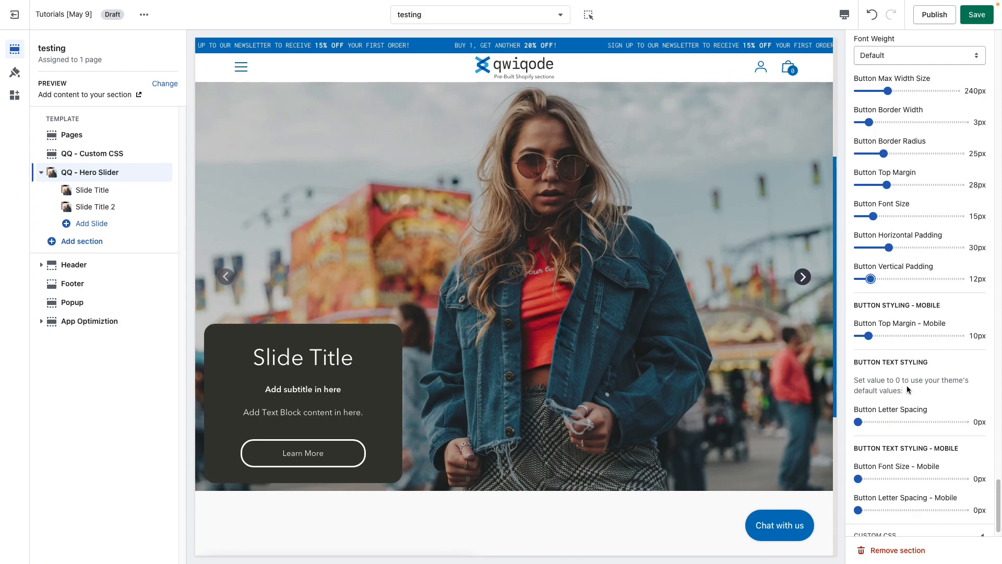
scroll(907, 402, "down", 1)
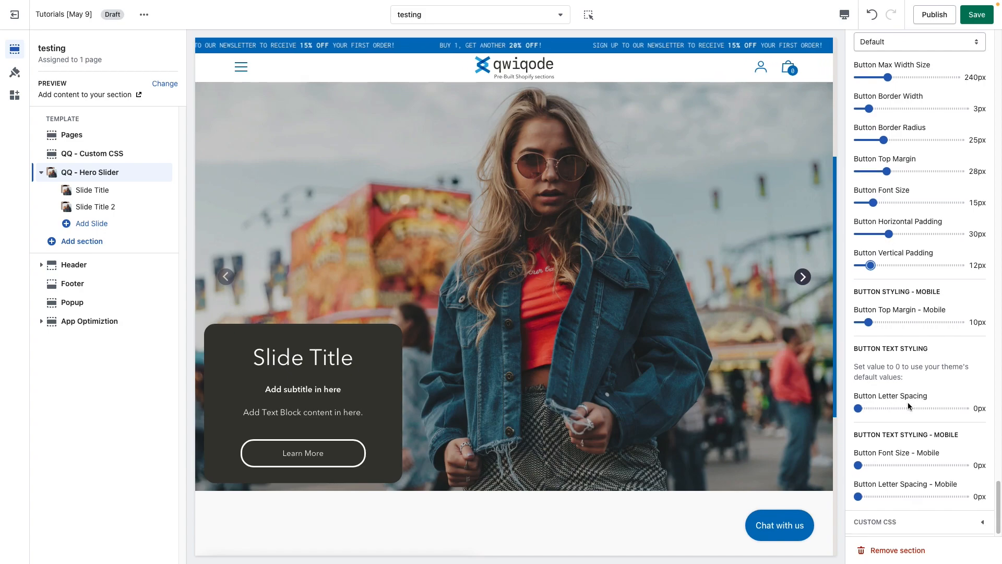
left_click(877, 402)
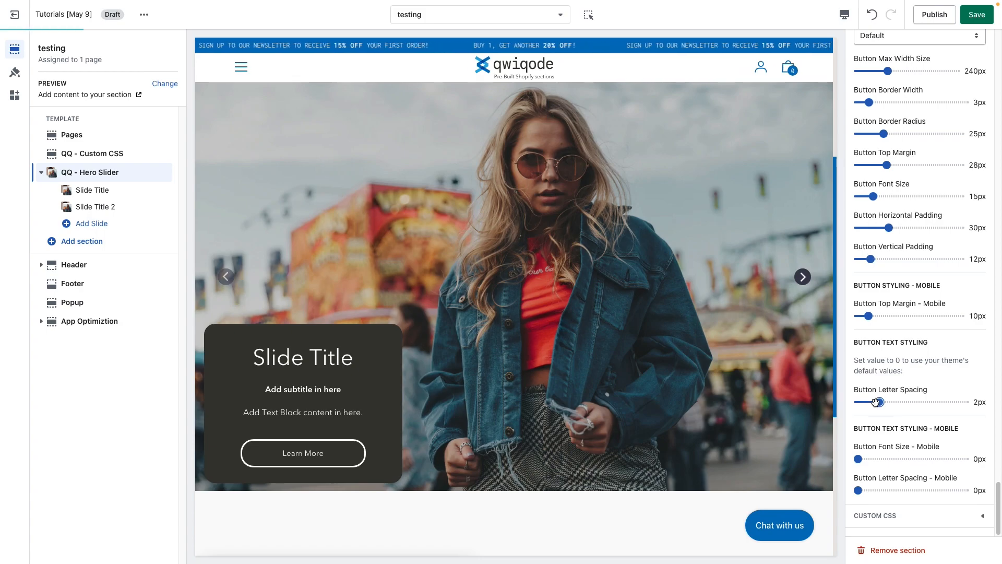
left_click_drag(877, 402, 867, 403)
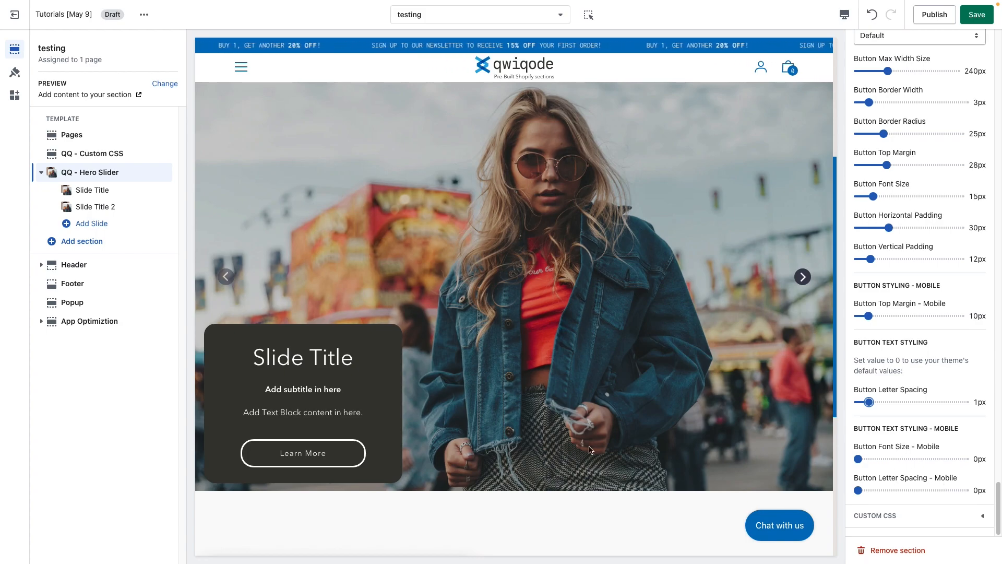
scroll(392, 443, "up", 1)
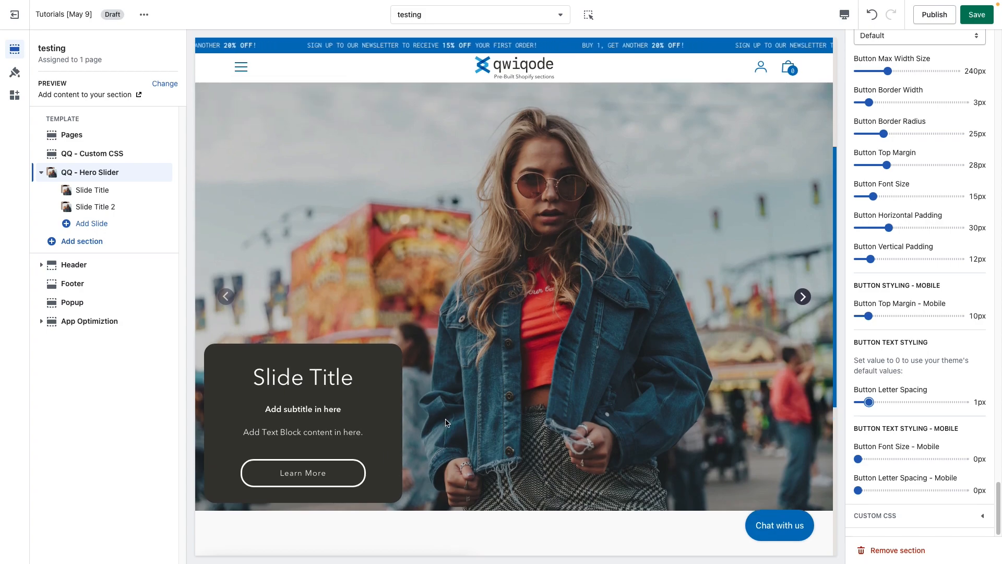
scroll(630, 454, "up", 3)
scroll(642, 450, "down", 5)
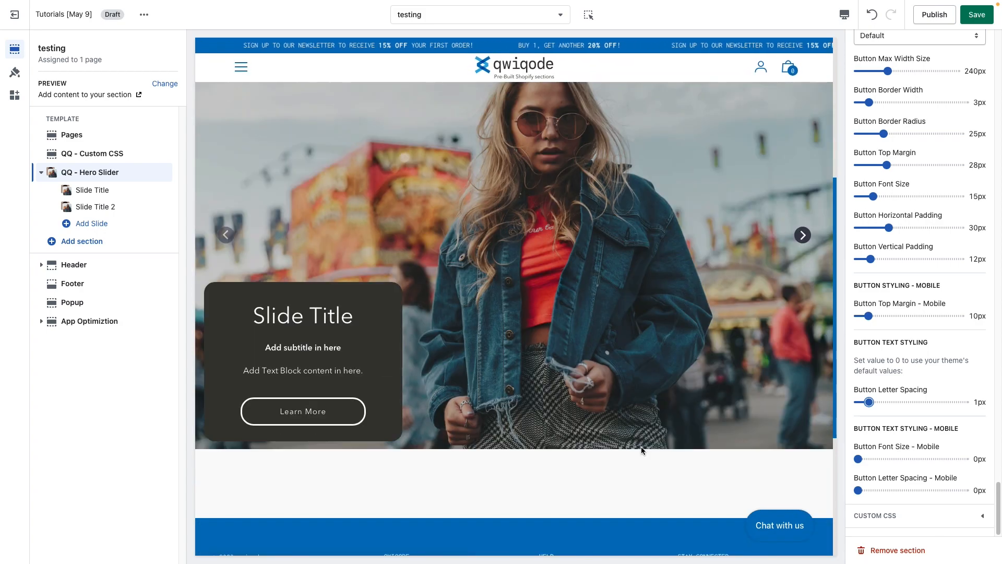
scroll(643, 450, "up", 1)
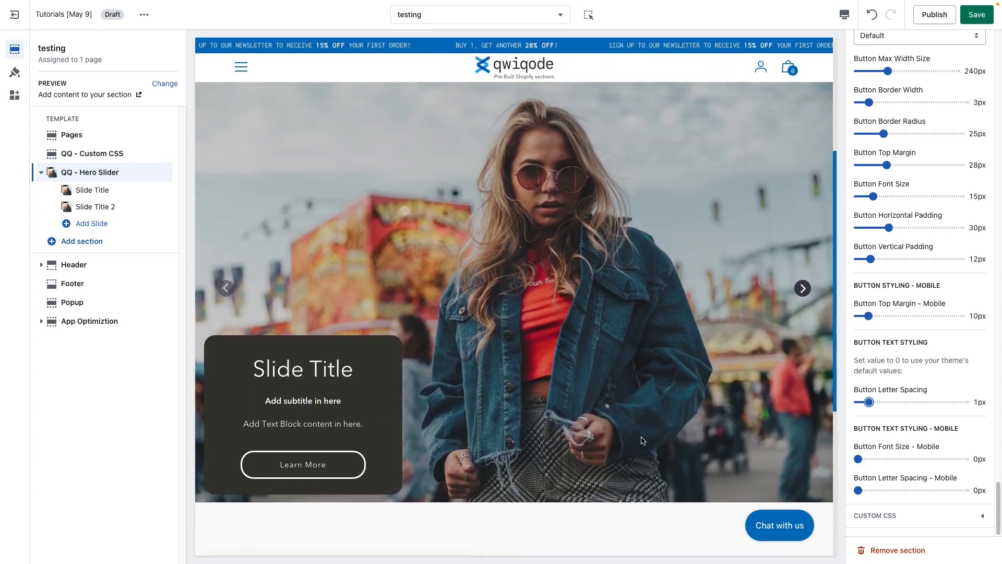